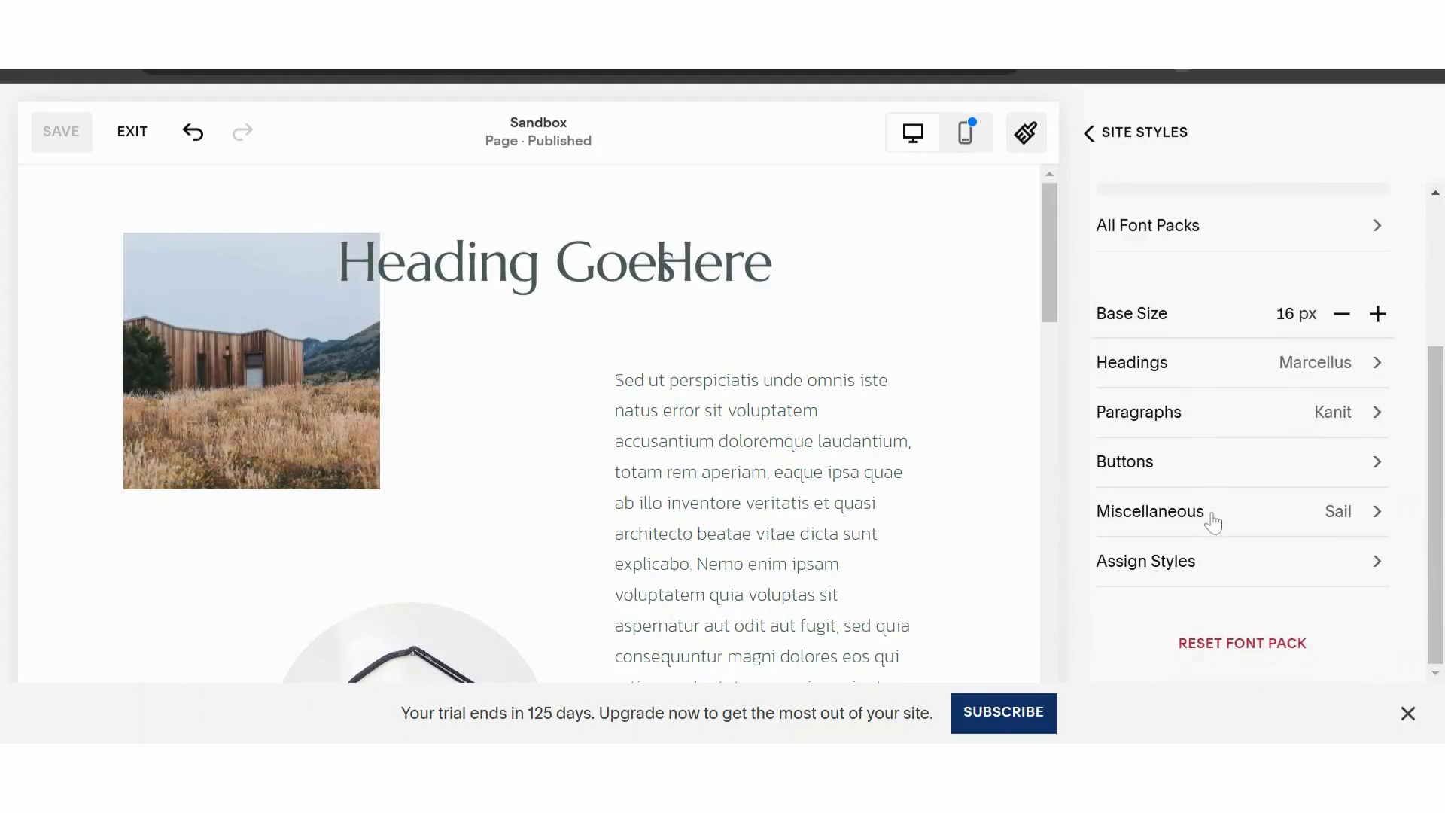
- Try PT Serif as the site-wide font for miscellaneous text
{"action": "left_click", "coordinate": [1213, 519]}
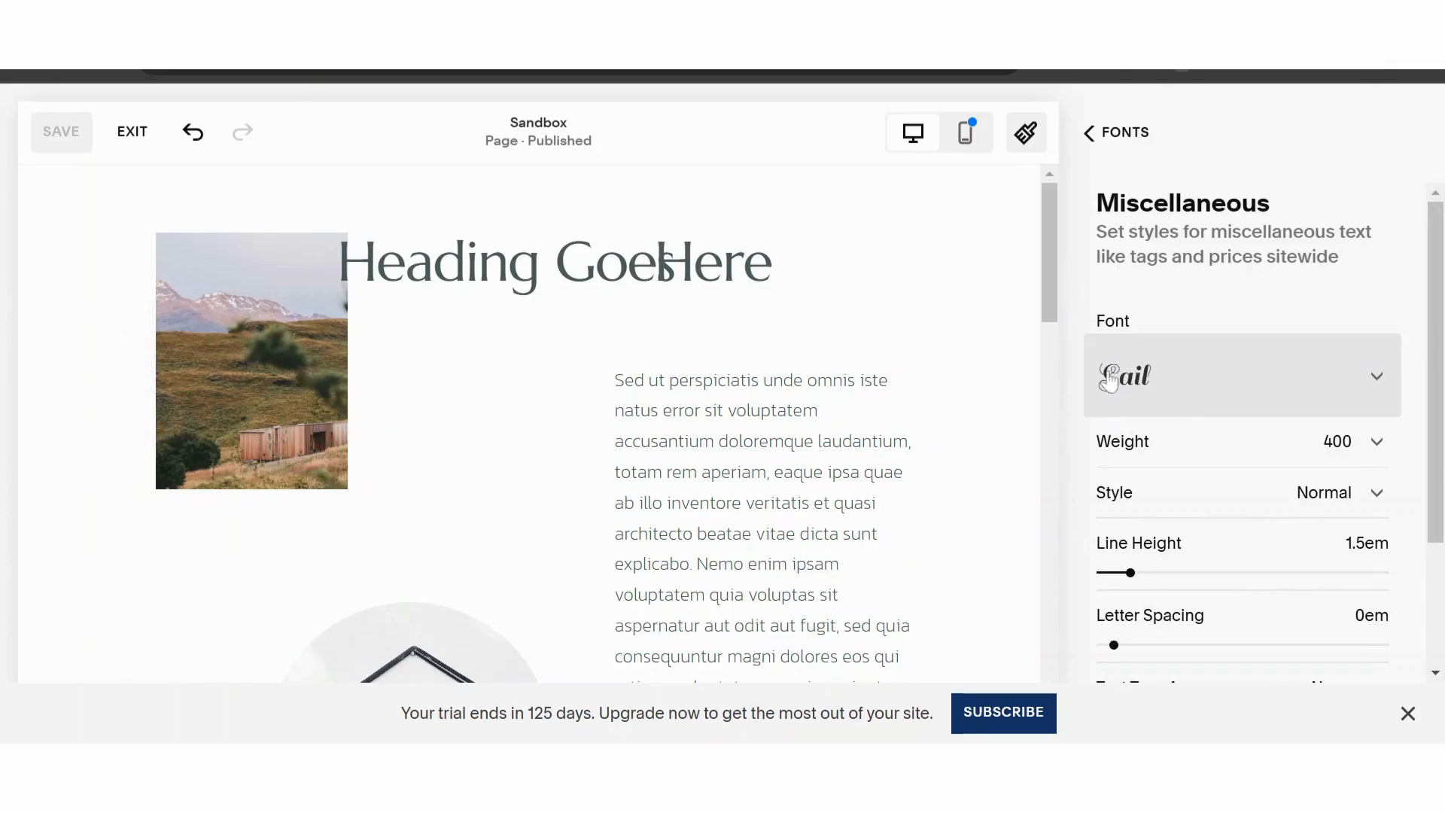
{"action": "left_click", "coordinate": [1110, 380]}
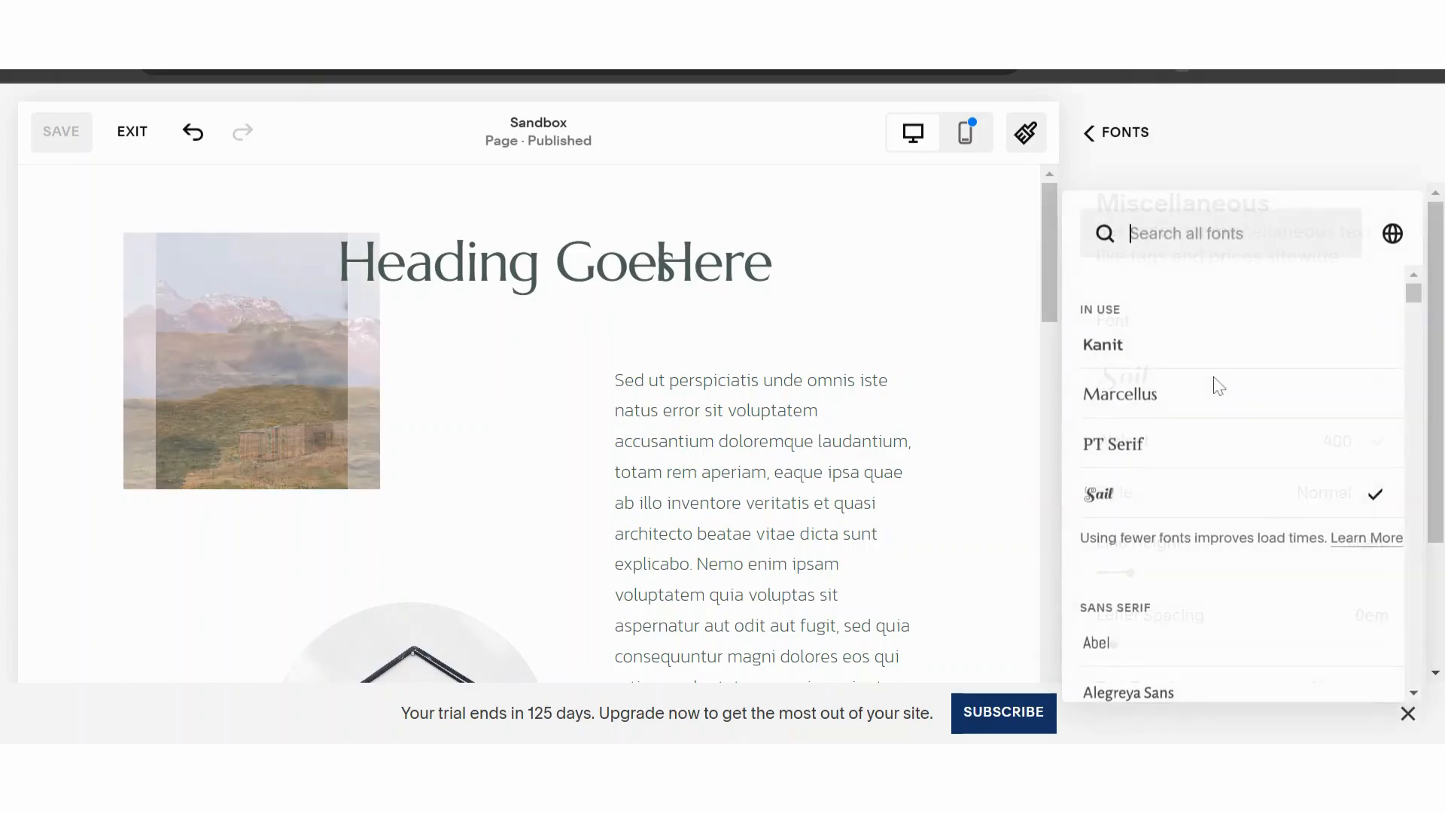
{"action": "type", "text": "pt s"}
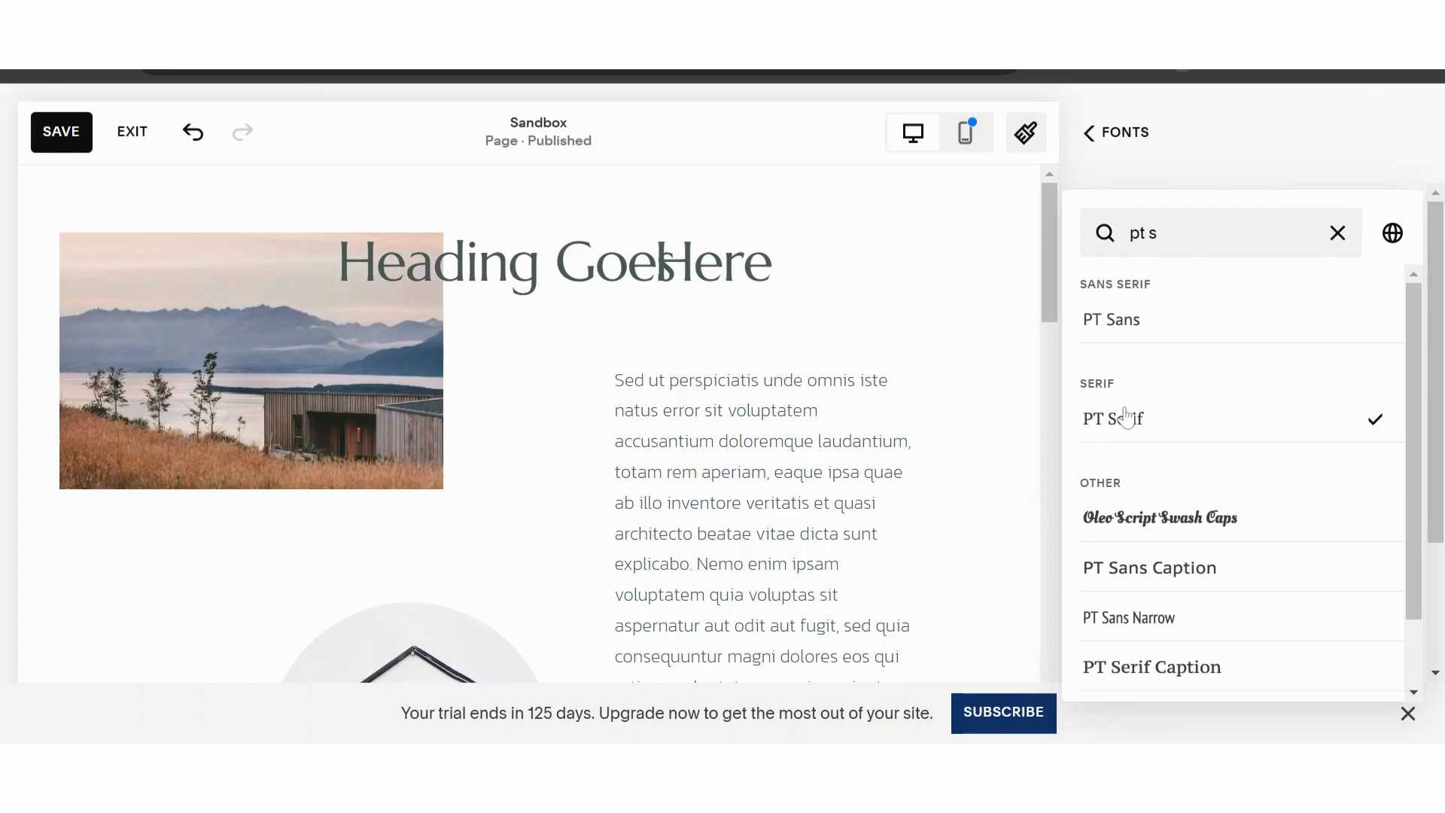
- Set the site-wide miscellaneous text font to Sail and leave the site styles
{"action": "left_click", "coordinate": [1337, 232]}
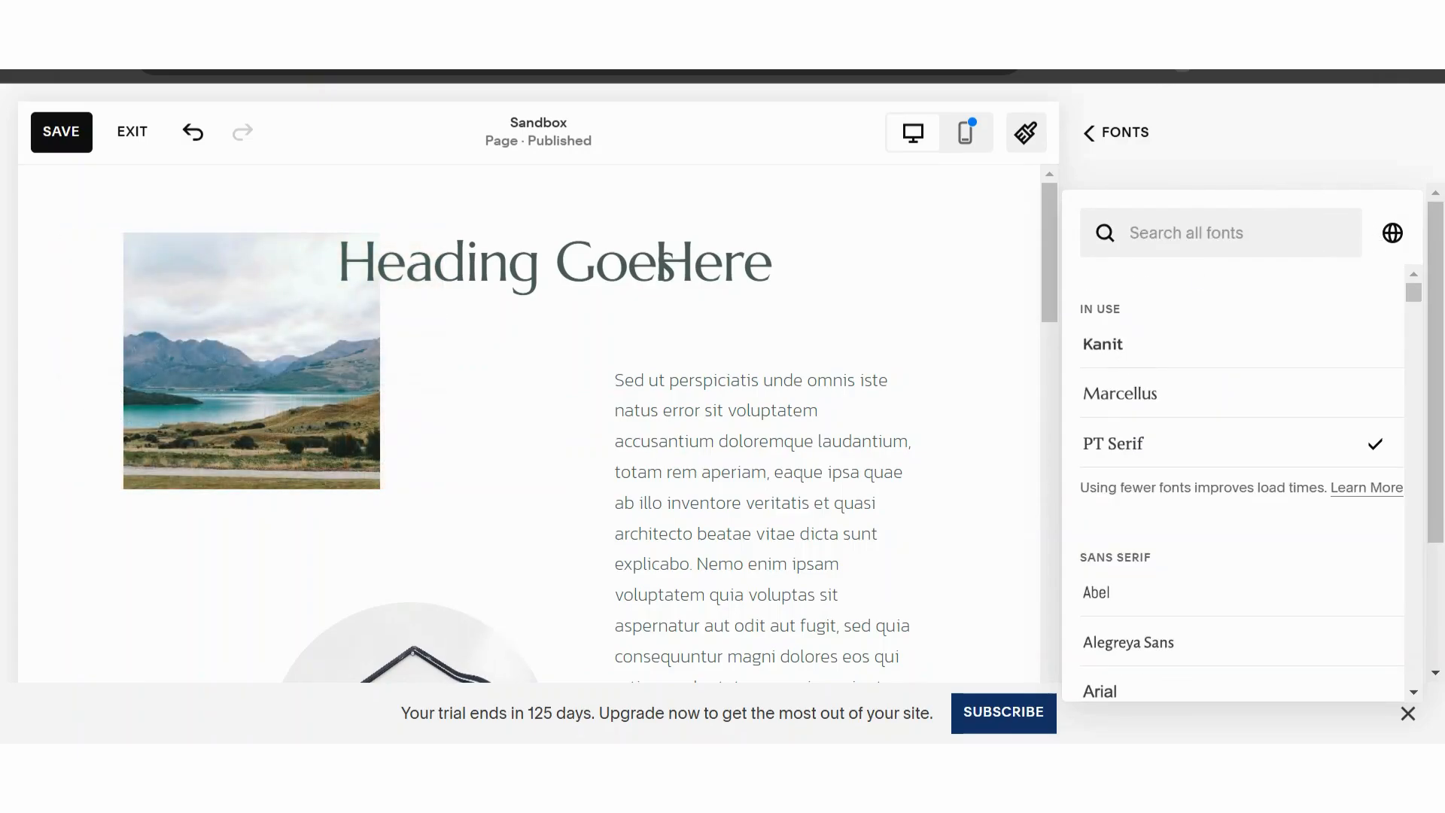
{"action": "type", "text": "sail"}
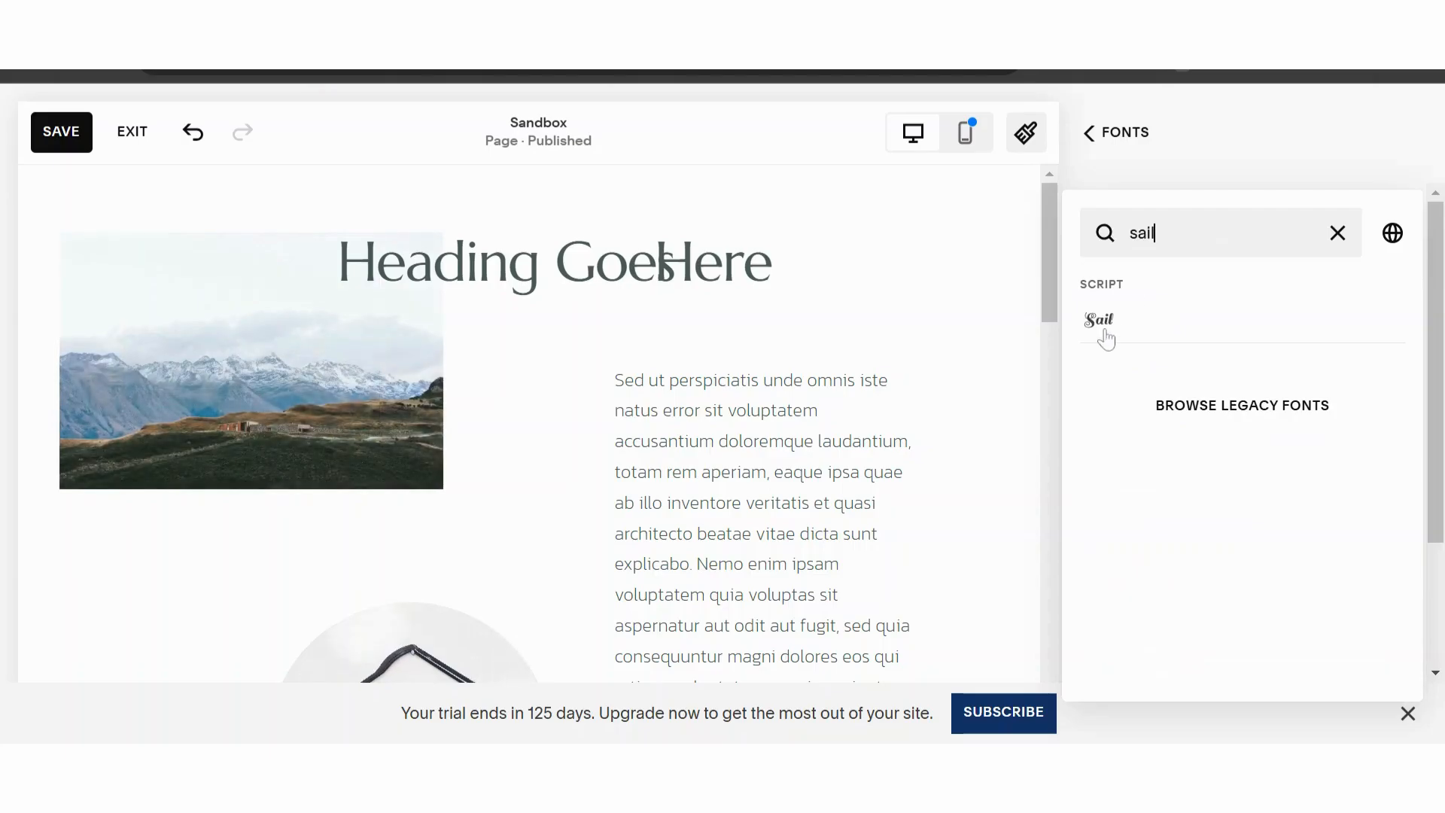
{"action": "left_click", "coordinate": [1106, 337]}
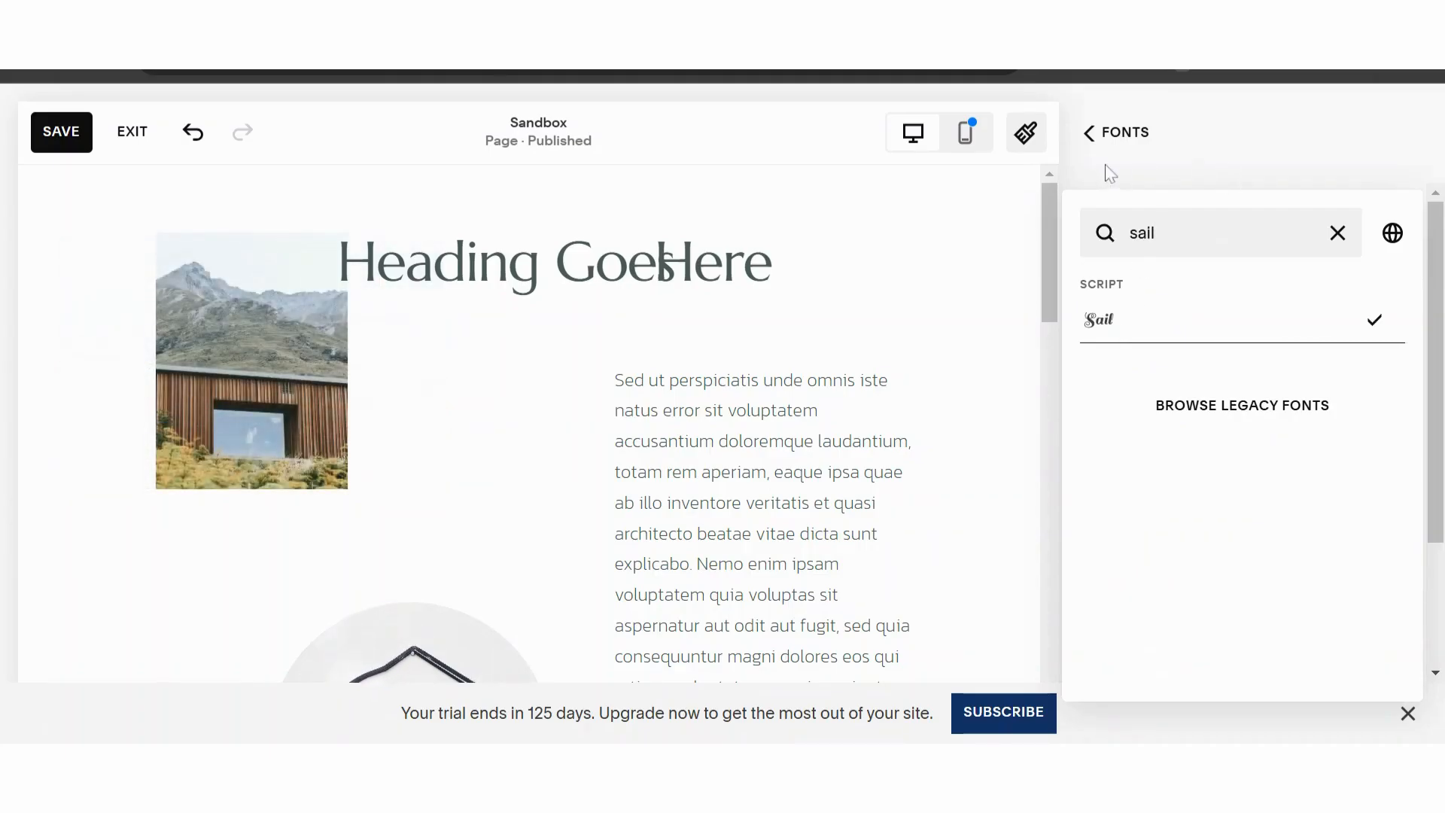
{"action": "left_click", "coordinate": [1090, 134]}
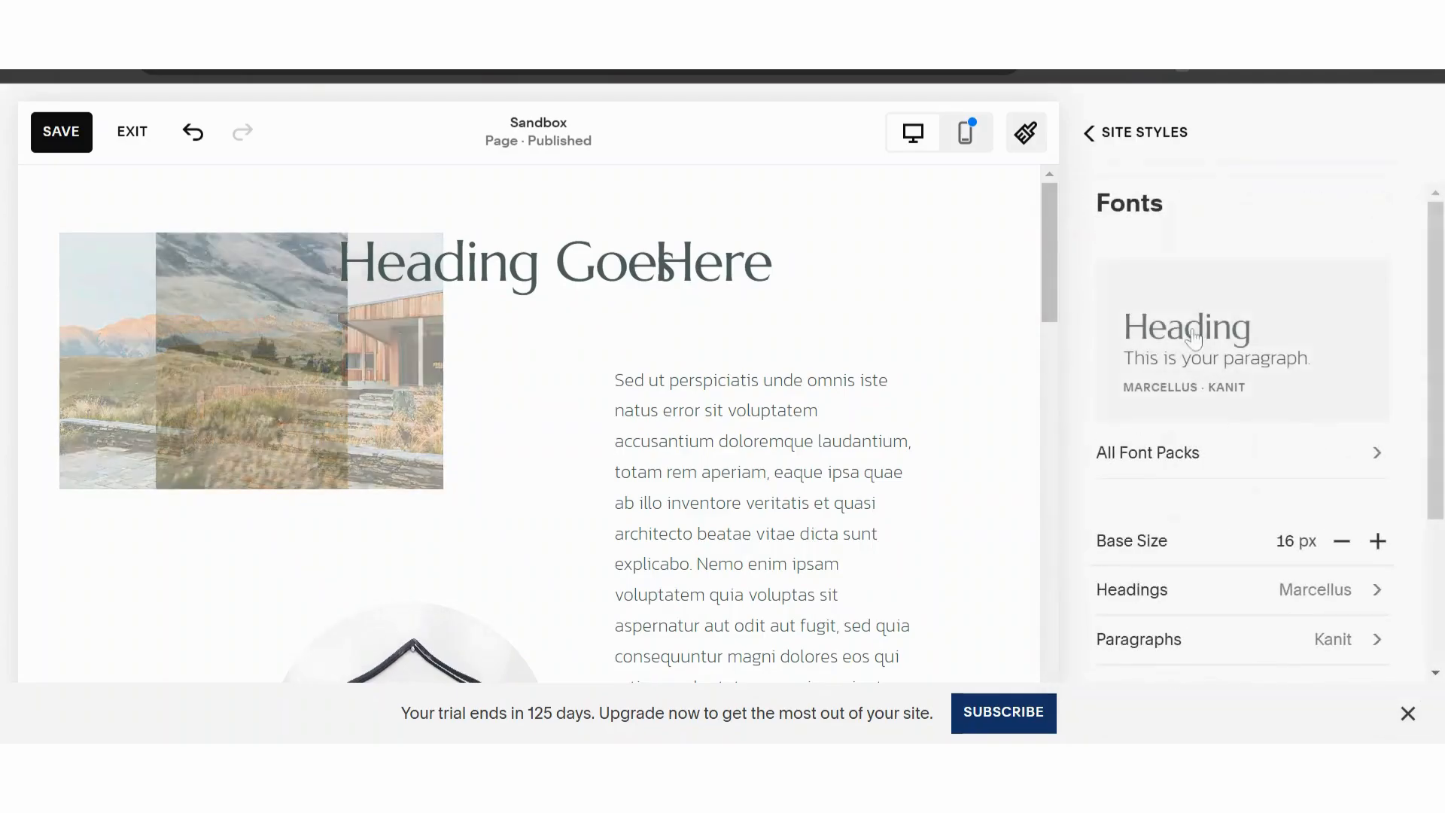
{"action": "scroll", "coordinate": [1260, 515], "scroll_direction": "down", "scroll_amount": 3}
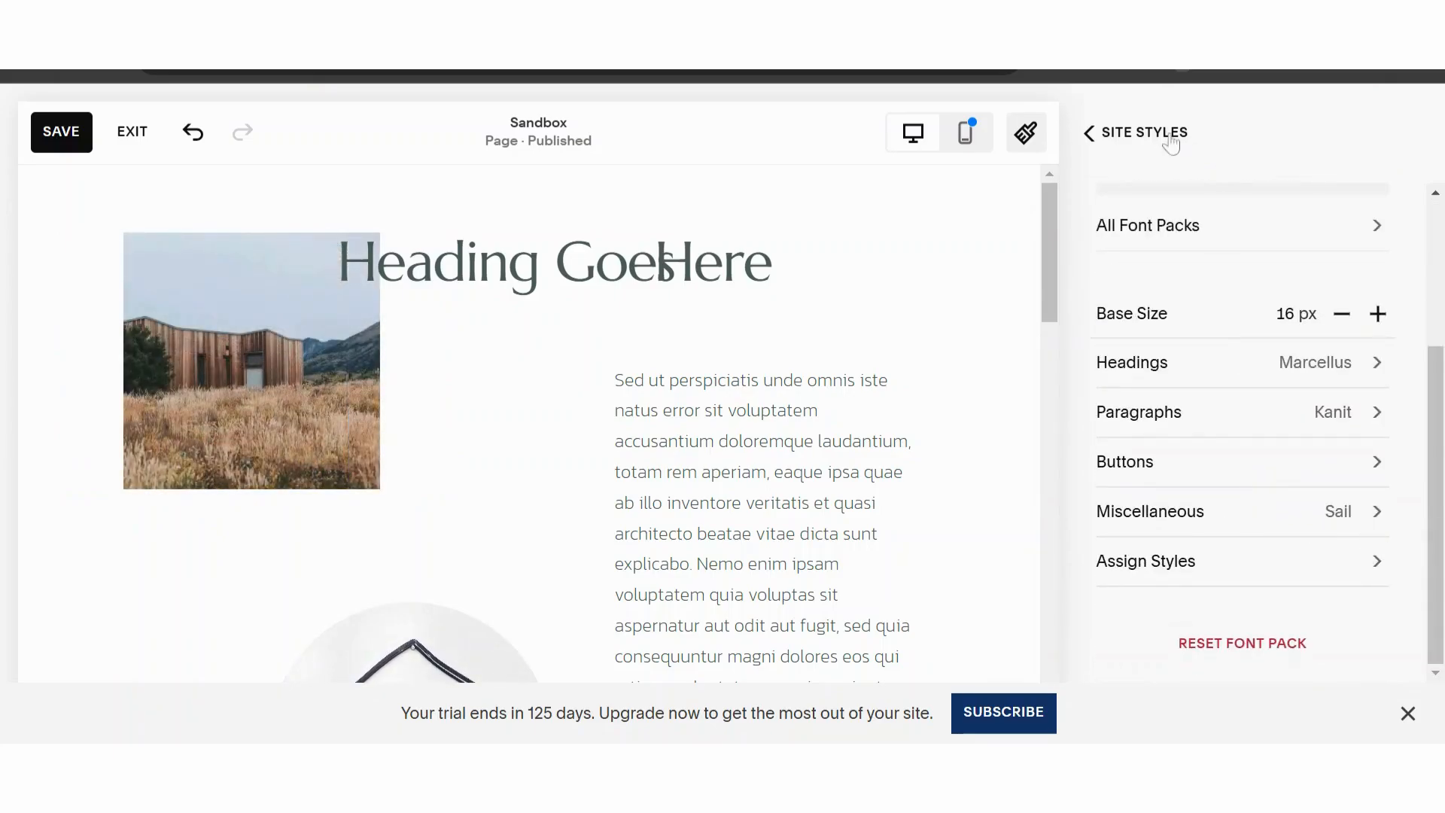
{"action": "left_click", "coordinate": [1087, 134]}
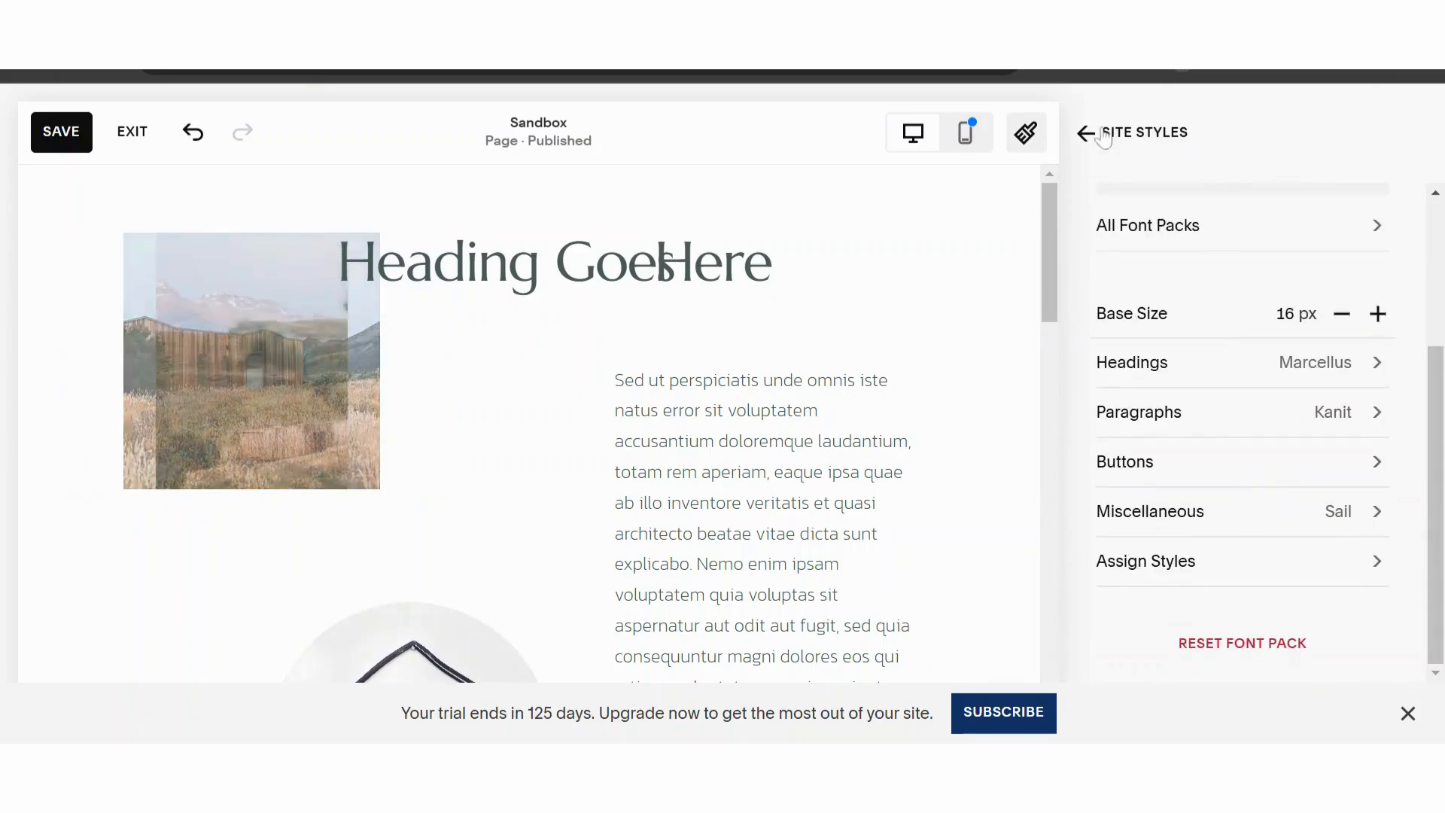
{"action": "left_click", "coordinate": [1100, 135]}
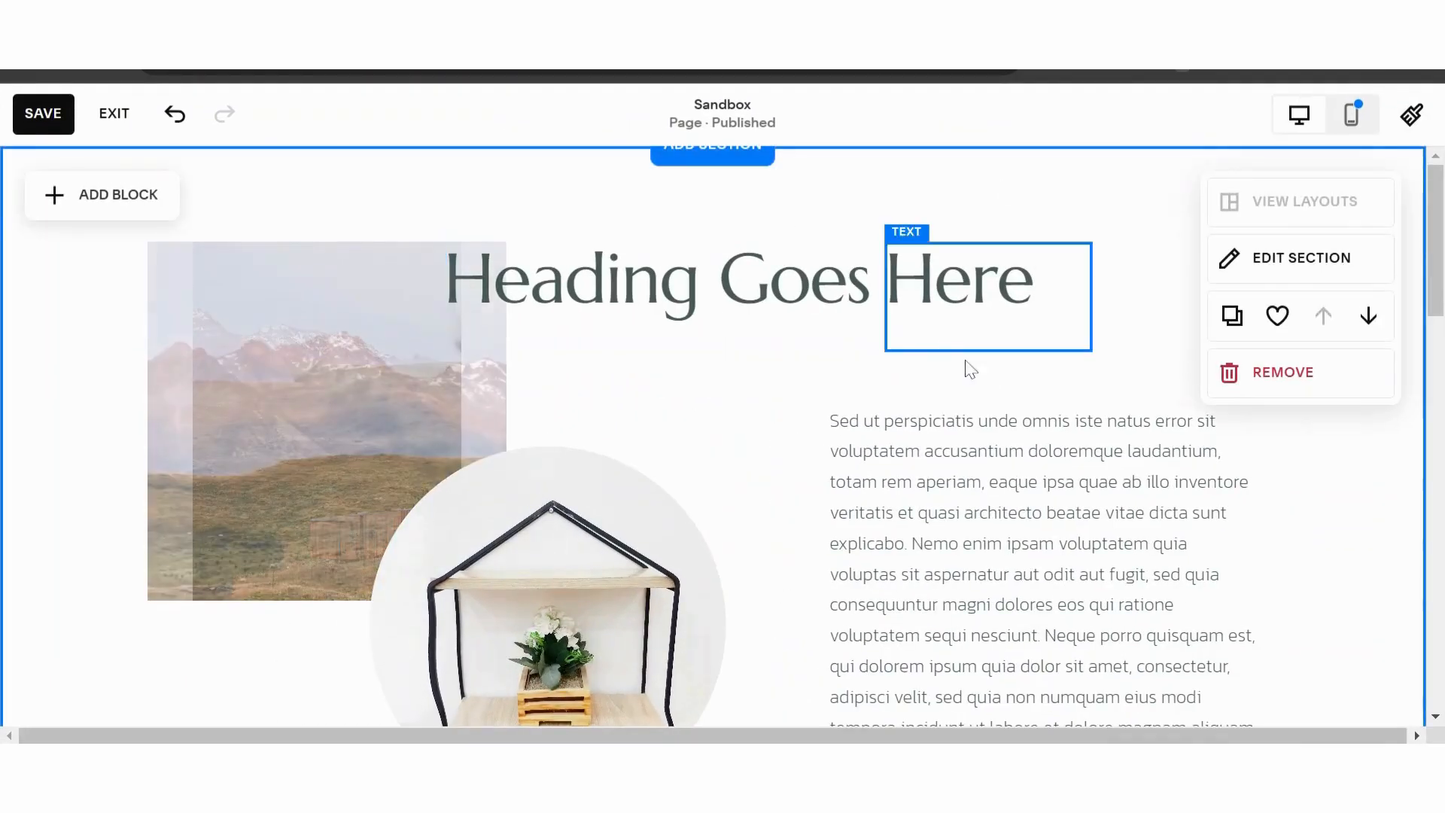
- Apply the Monospace text style to the heading word "Here" and scale it to fill its text block
{"action": "left_click", "coordinate": [997, 417]}
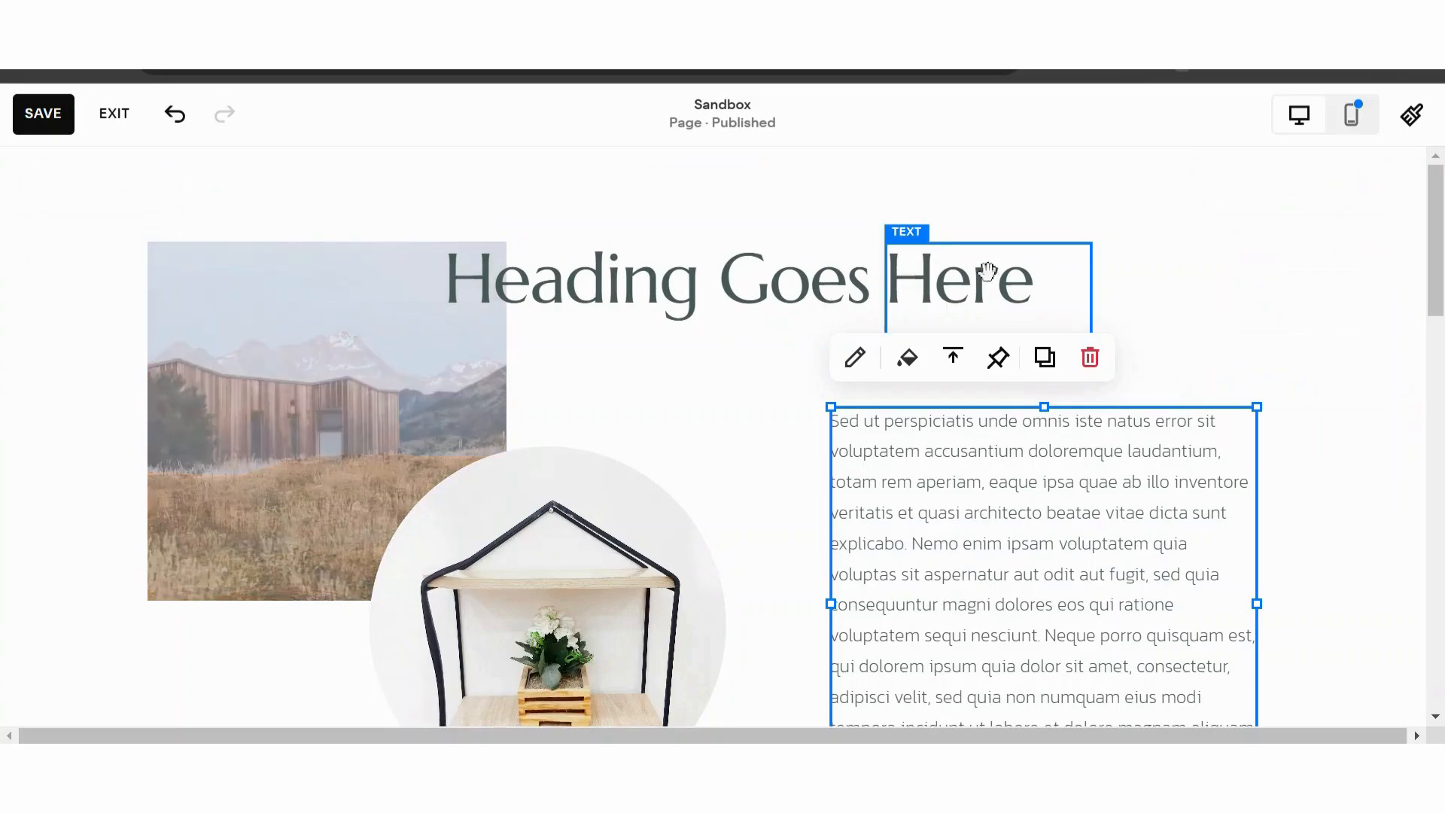
{"action": "double_click", "coordinate": [922, 267]}
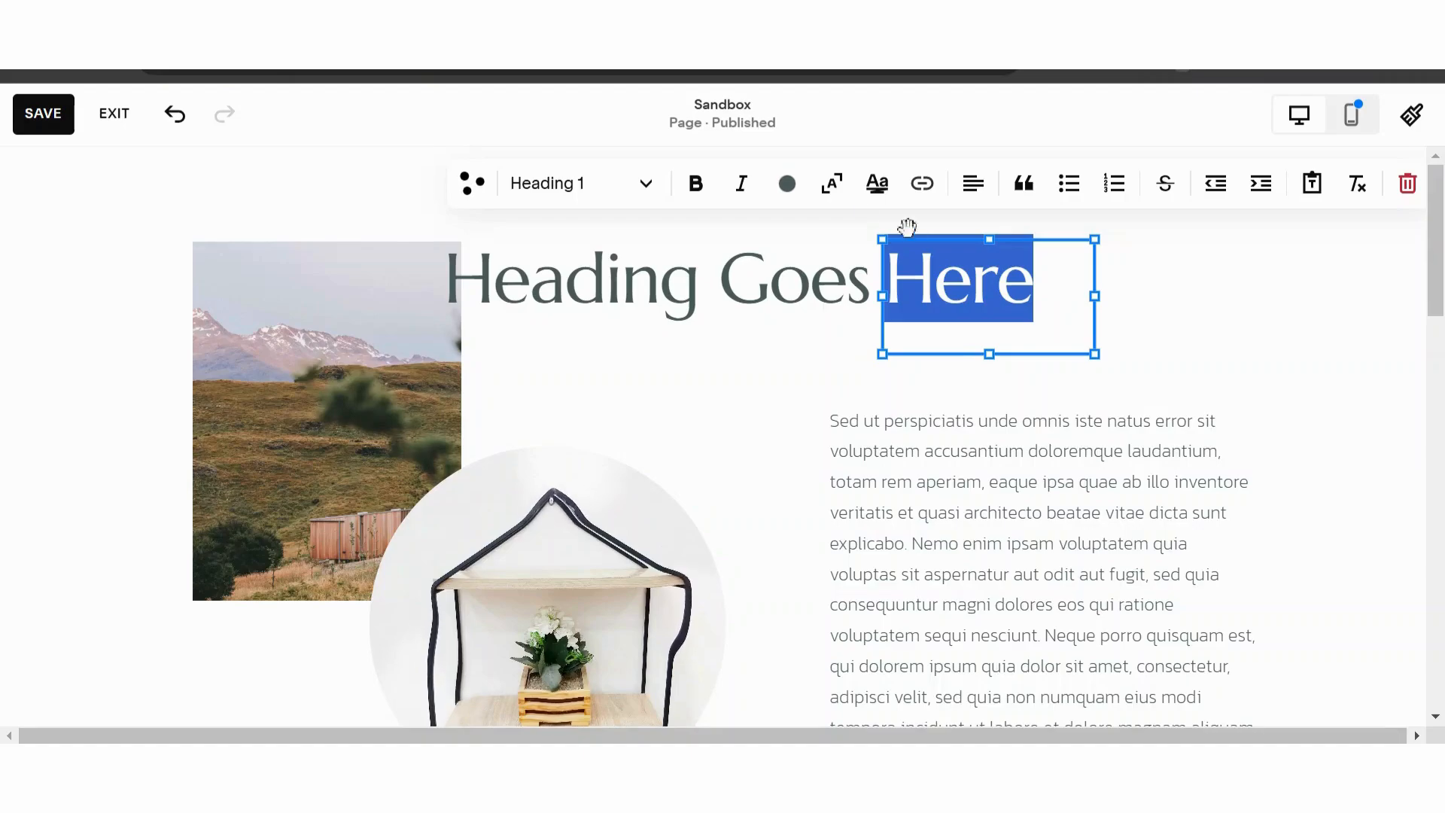
{"action": "left_click", "coordinate": [584, 199]}
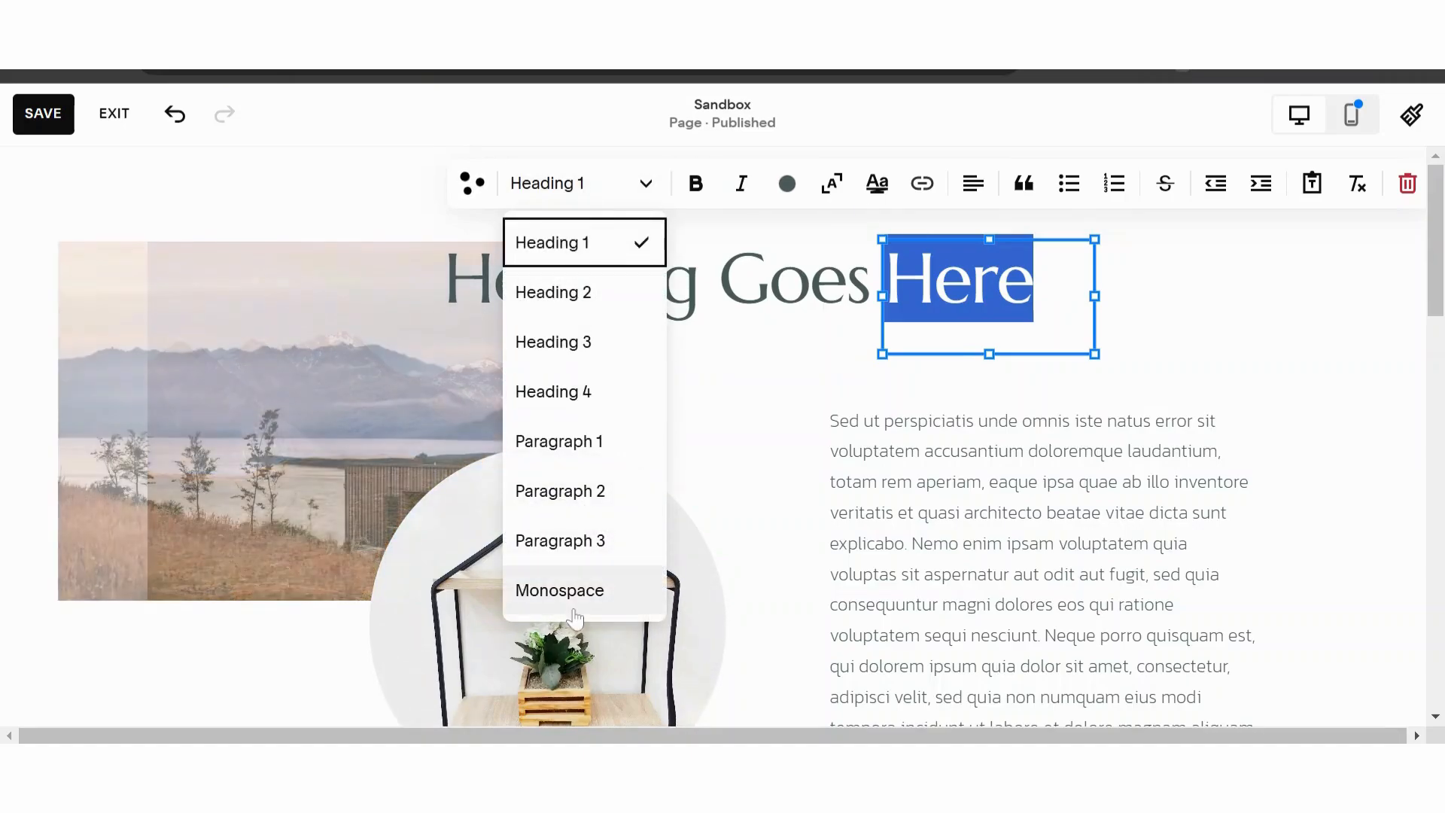
{"action": "left_click", "coordinate": [563, 594]}
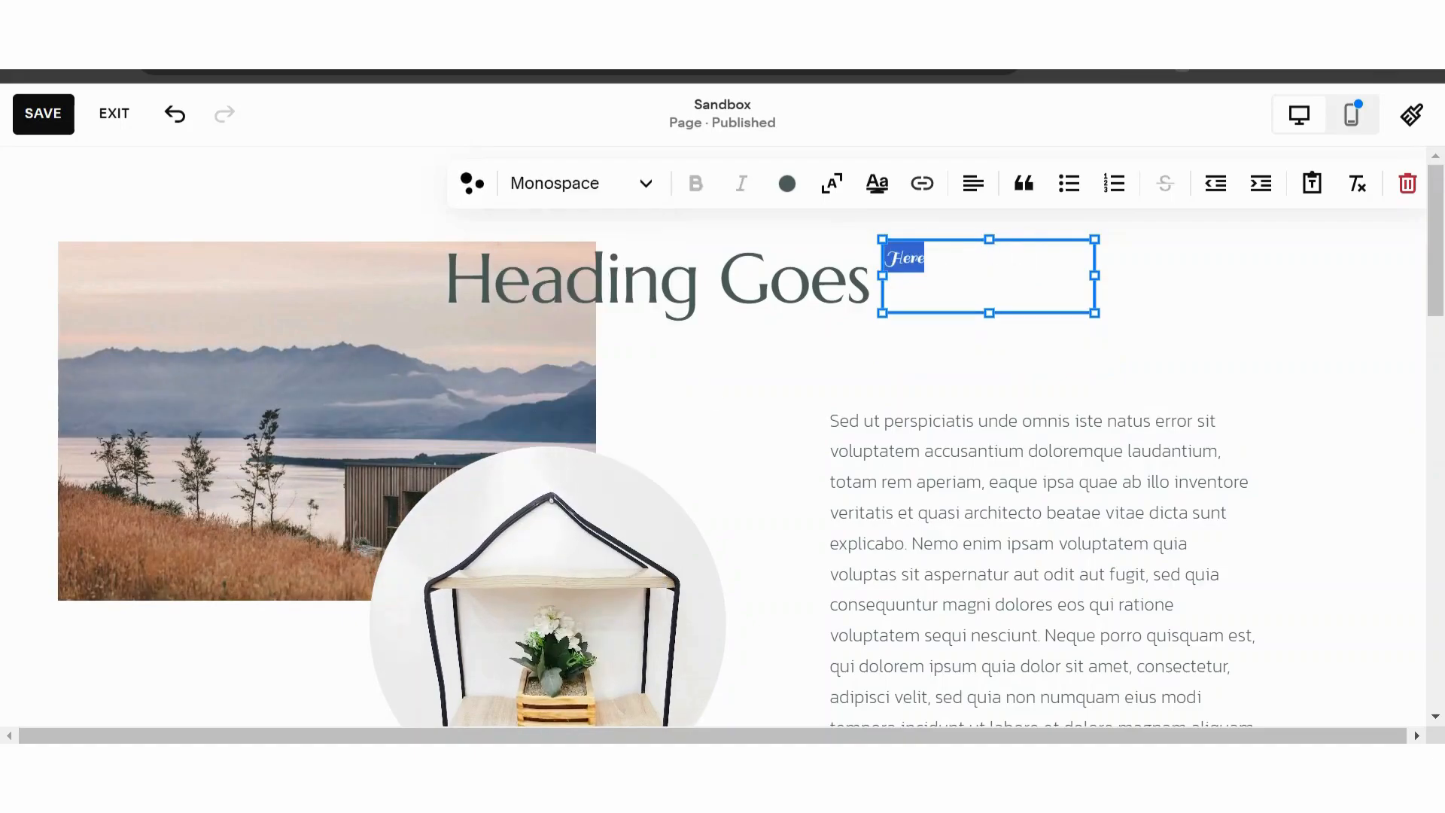
{"action": "left_click", "coordinate": [831, 183]}
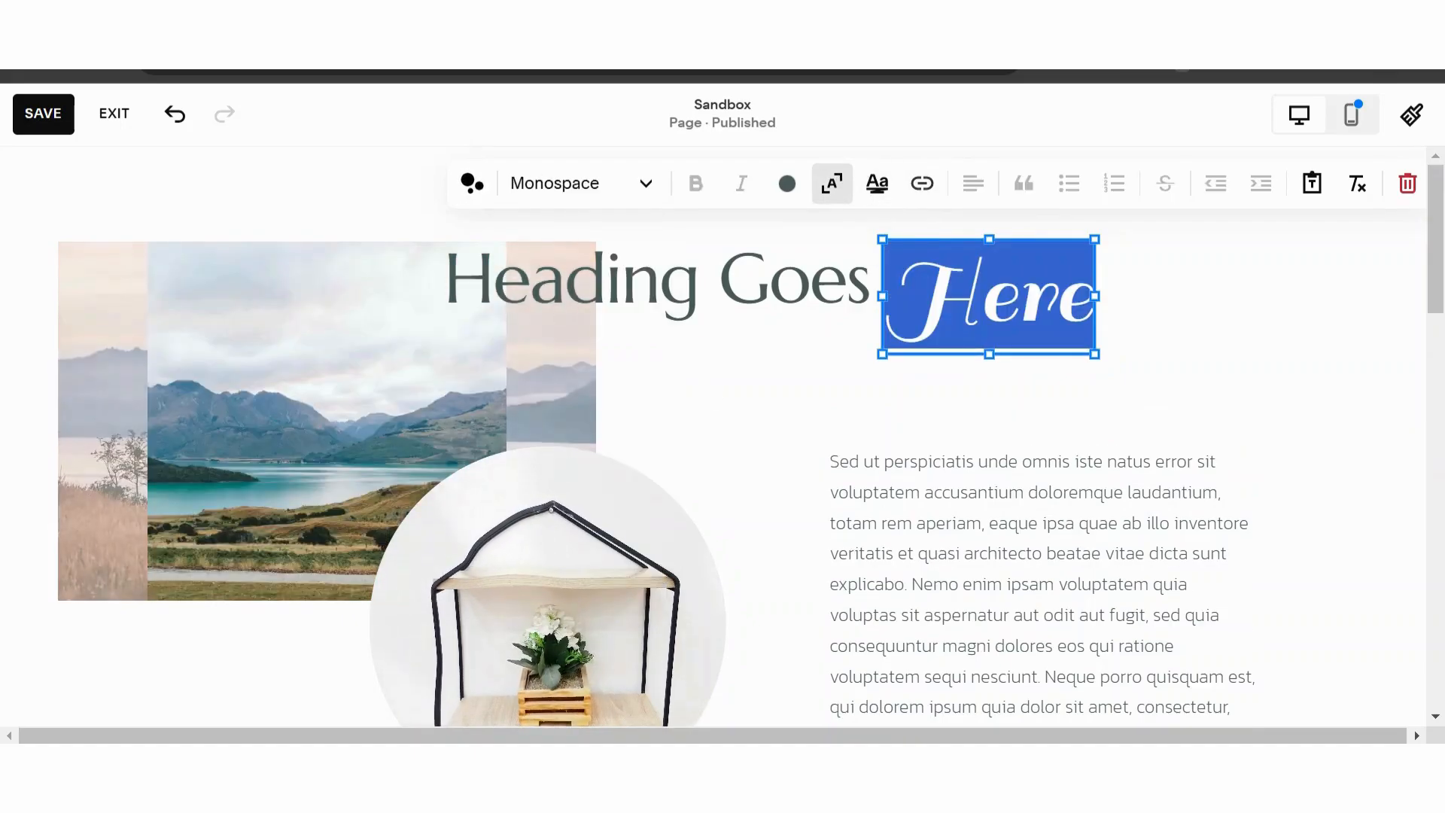
{"action": "left_click", "coordinate": [1177, 332]}
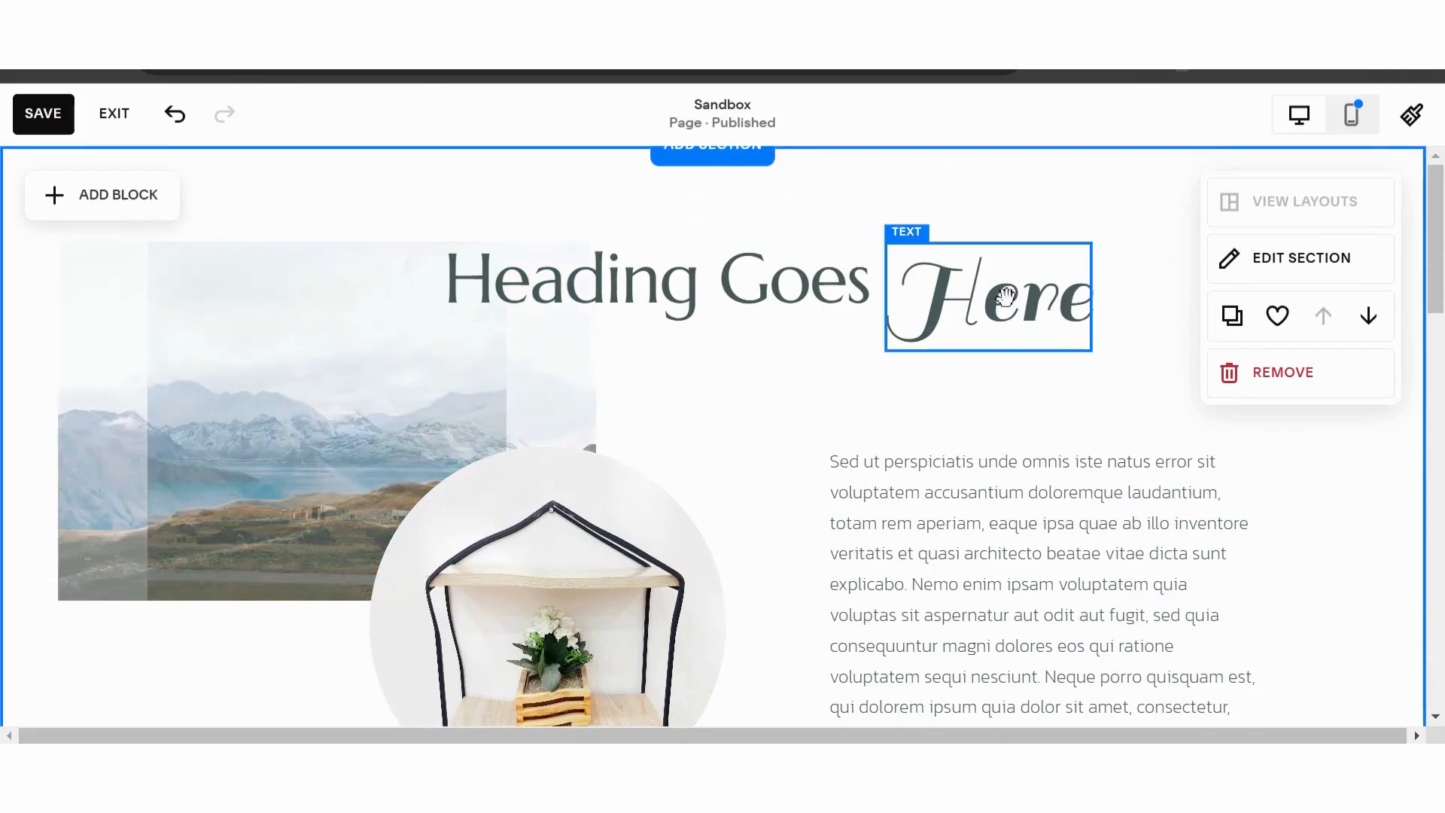
- Turn off text scaling for the word "Here"
{"action": "mouse_move", "coordinate": [990, 288]}
{"action": "left_mouse_down"}
{"action": "mouse_move", "coordinate": [987, 252]}
{"action": "mouse_move", "coordinate": [993, 293]}
{"action": "left_mouse_up"}
{"action": "left_click", "coordinate": [1157, 391]}
{"action": "left_click", "coordinate": [999, 298]}
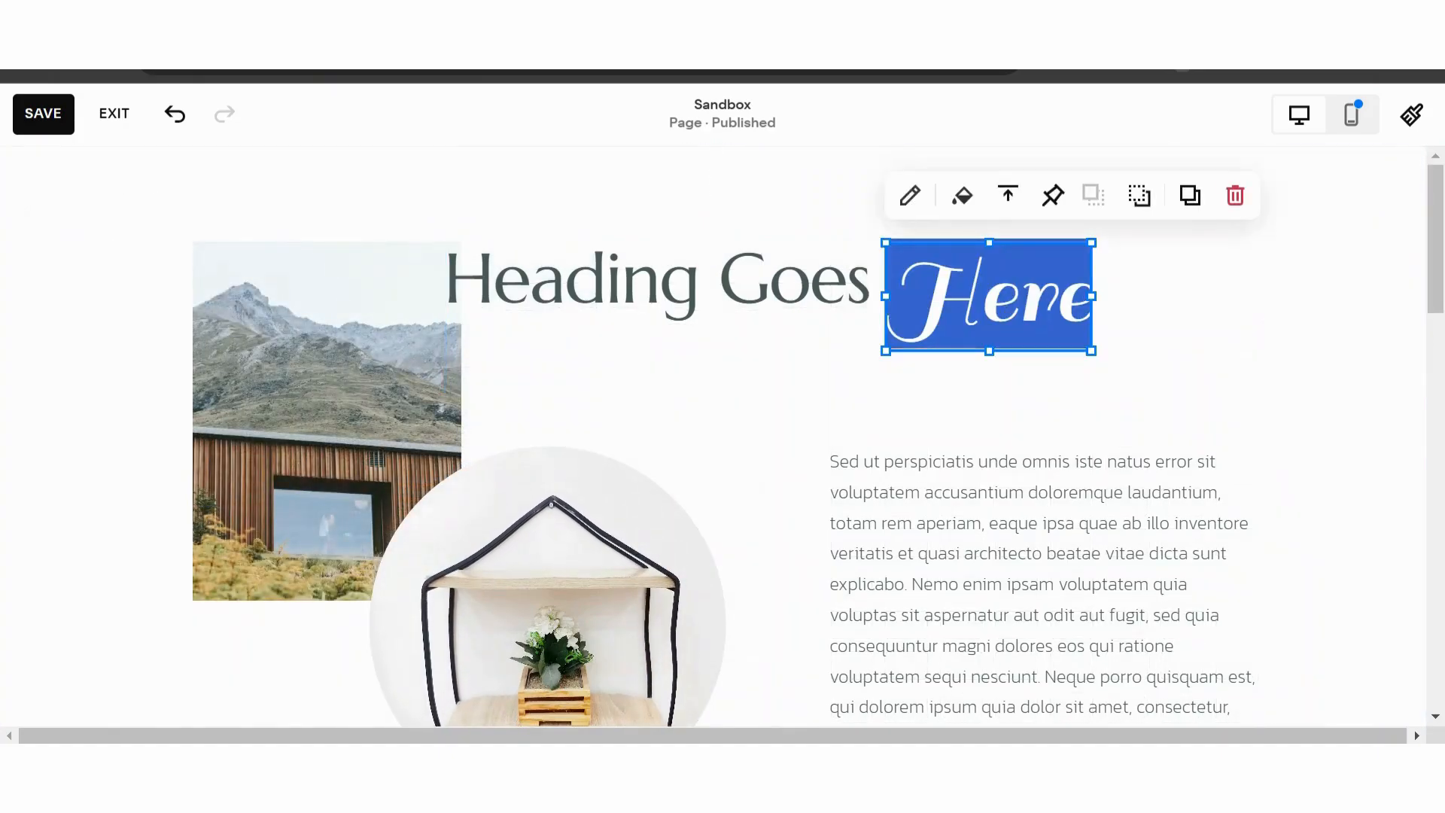
{"action": "left_click", "coordinate": [830, 188]}
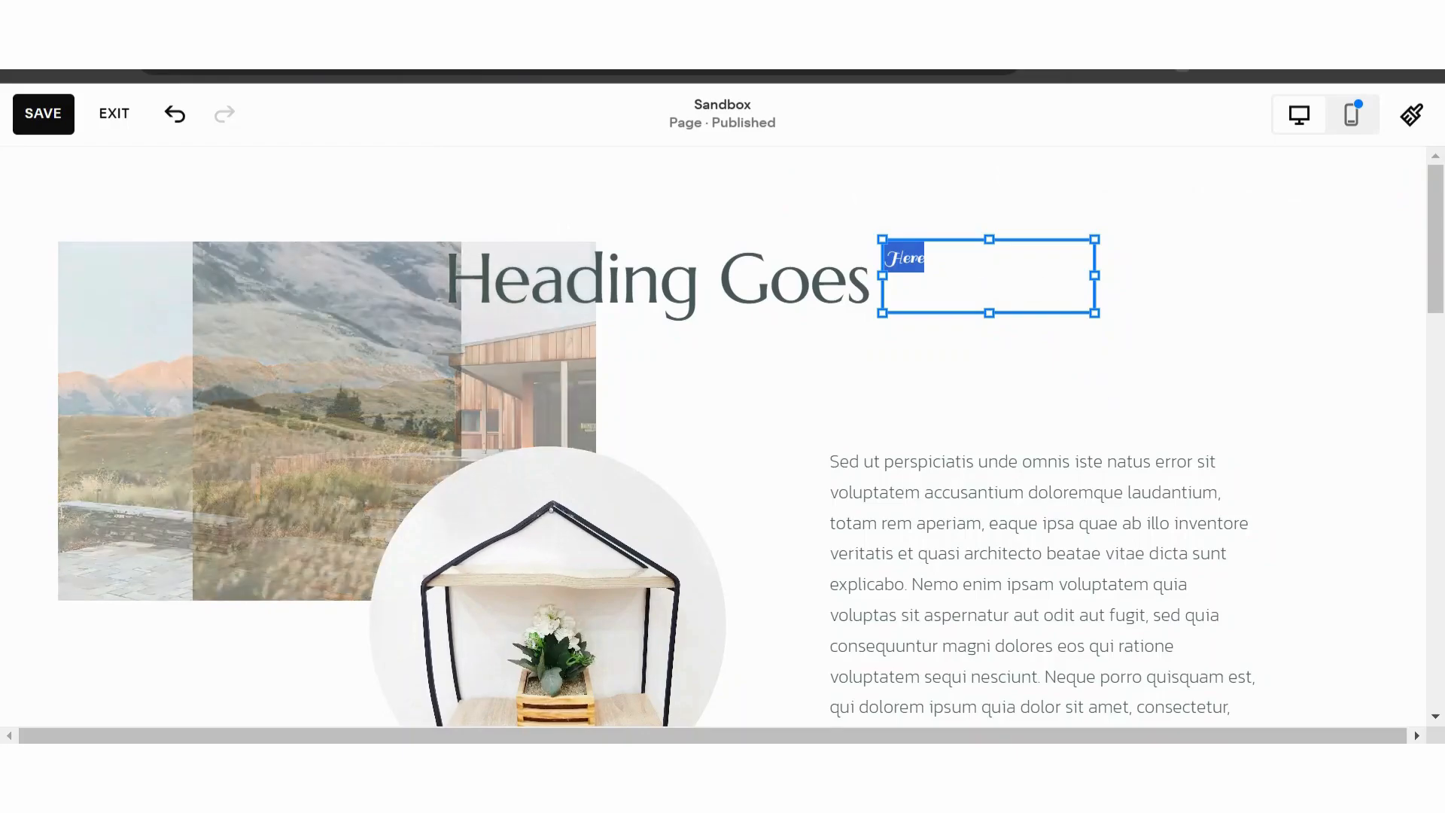
{"action": "left_click", "coordinate": [912, 260]}
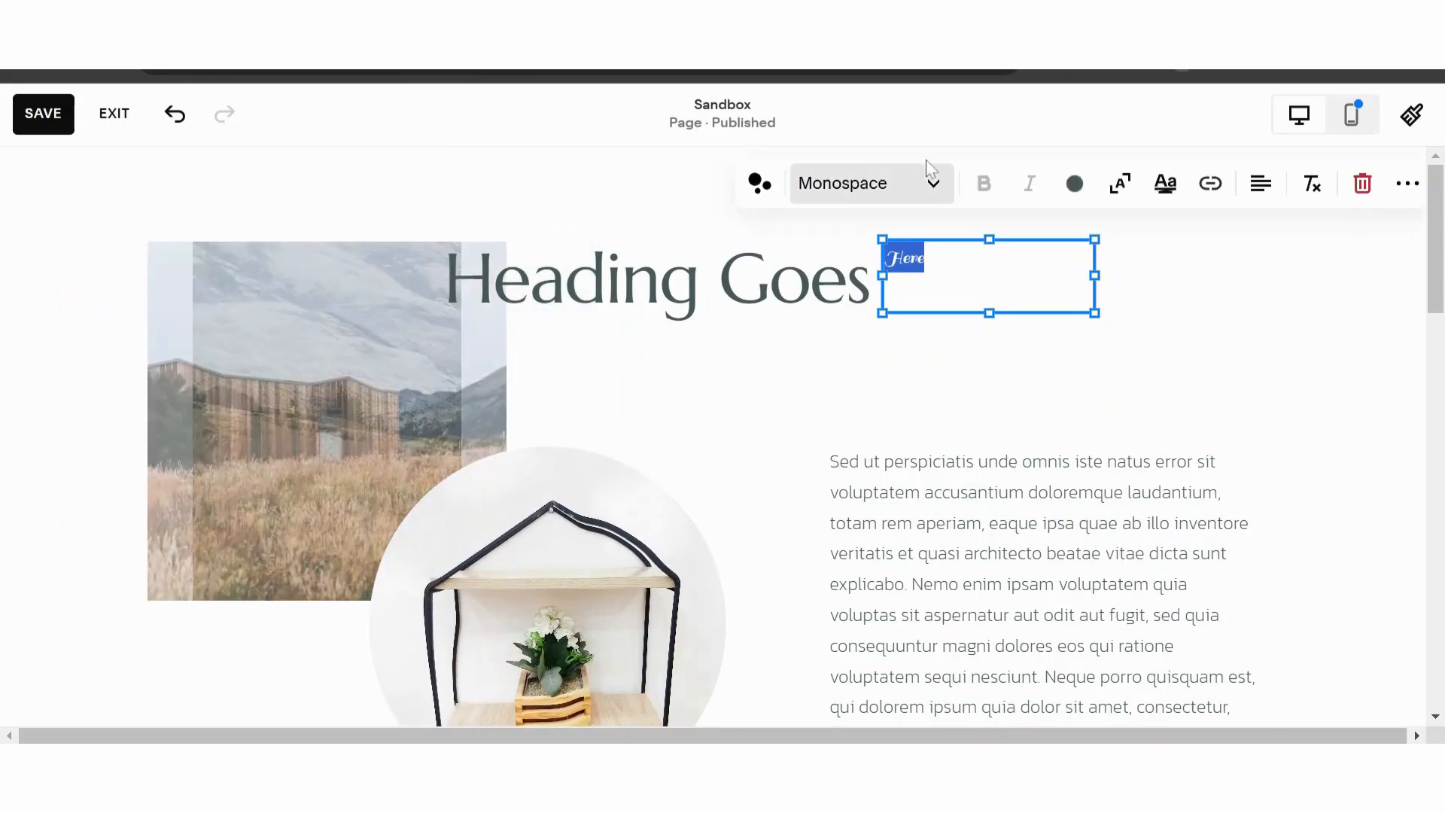
{"action": "left_click", "coordinate": [930, 198]}
{"action": "left_click", "coordinate": [1126, 193]}
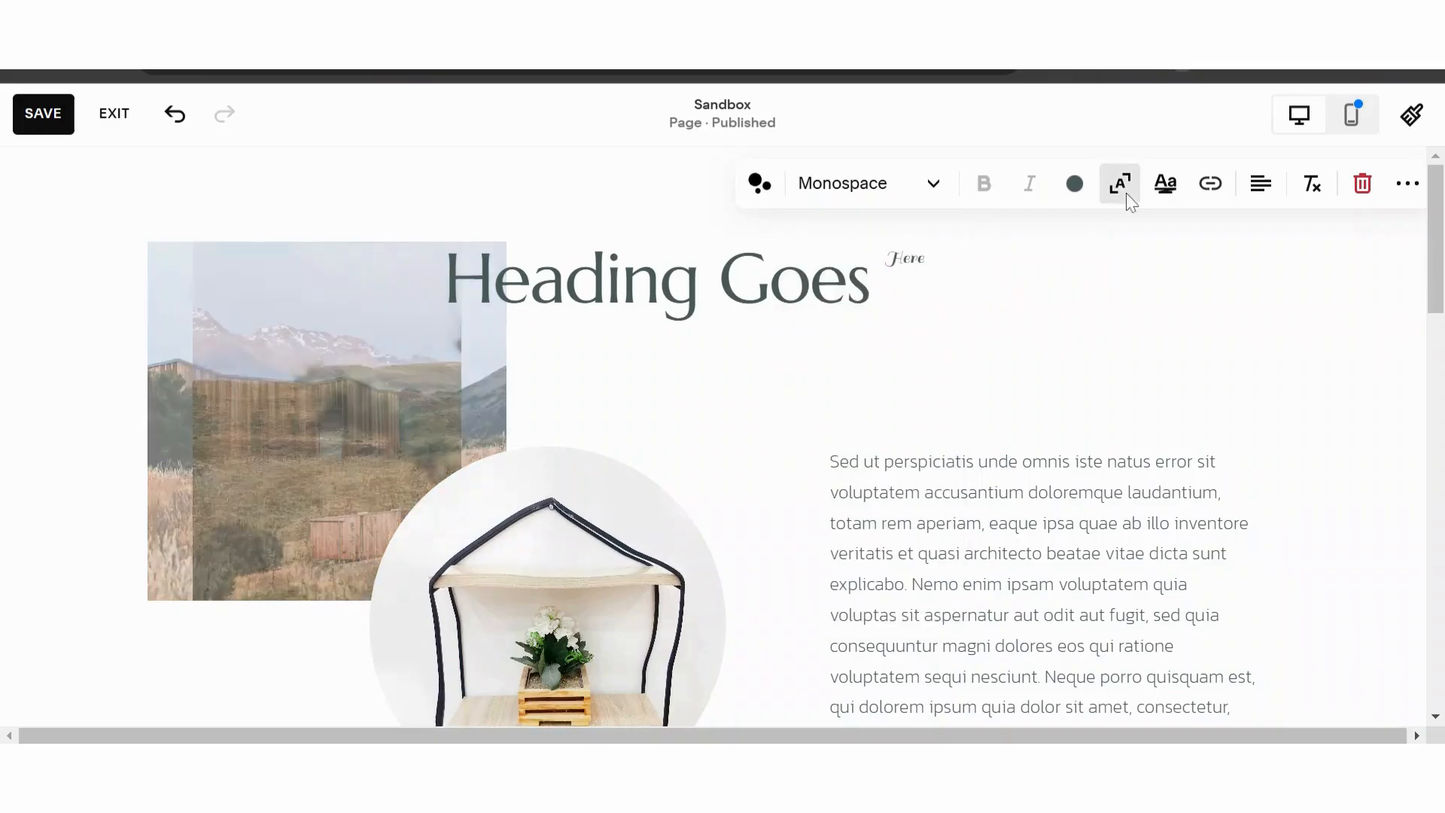
- Turn on text scaling for the word "Here" so it fills its block
{"action": "left_click", "coordinate": [918, 284]}
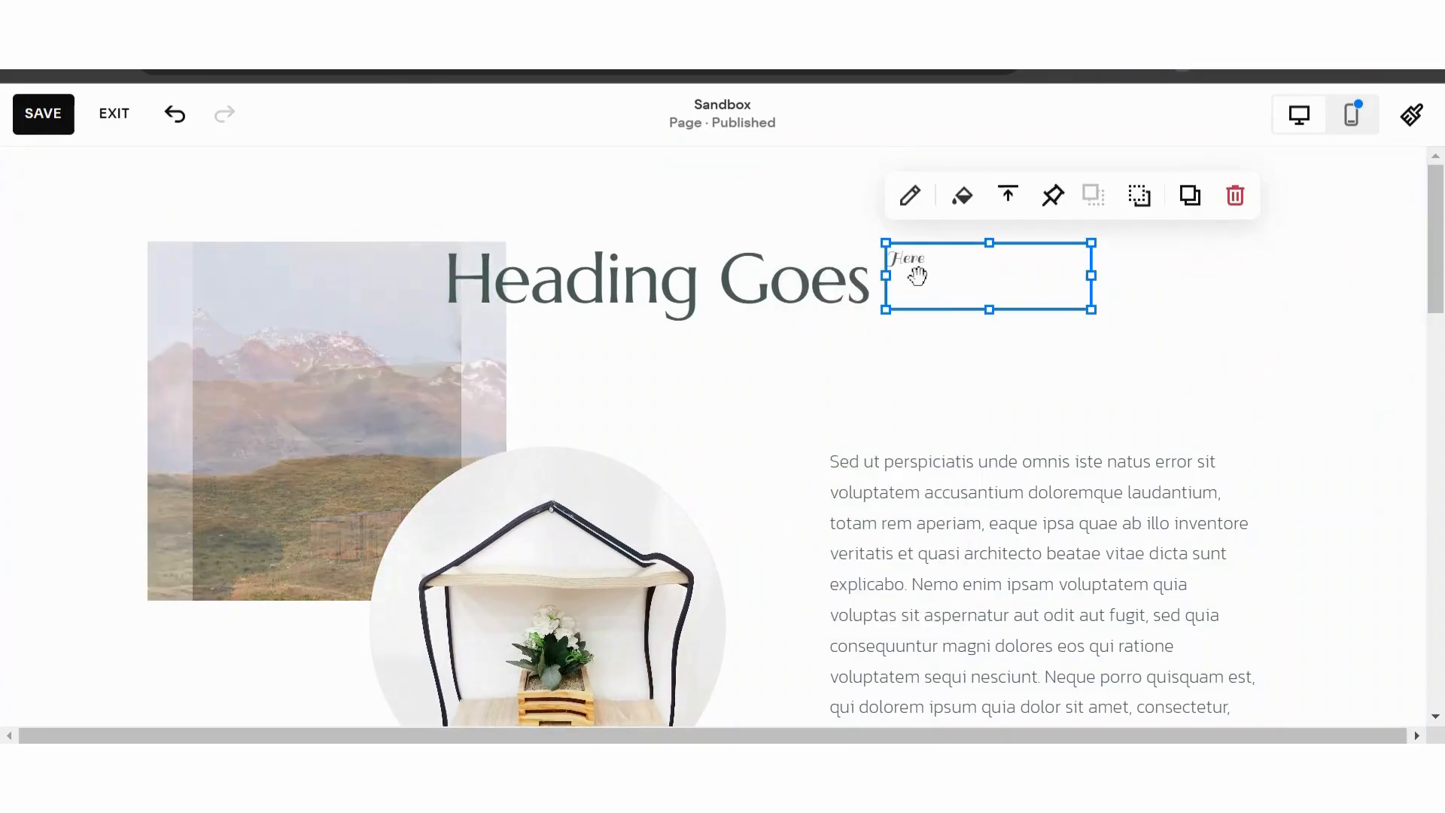
{"action": "left_click", "coordinate": [919, 284]}
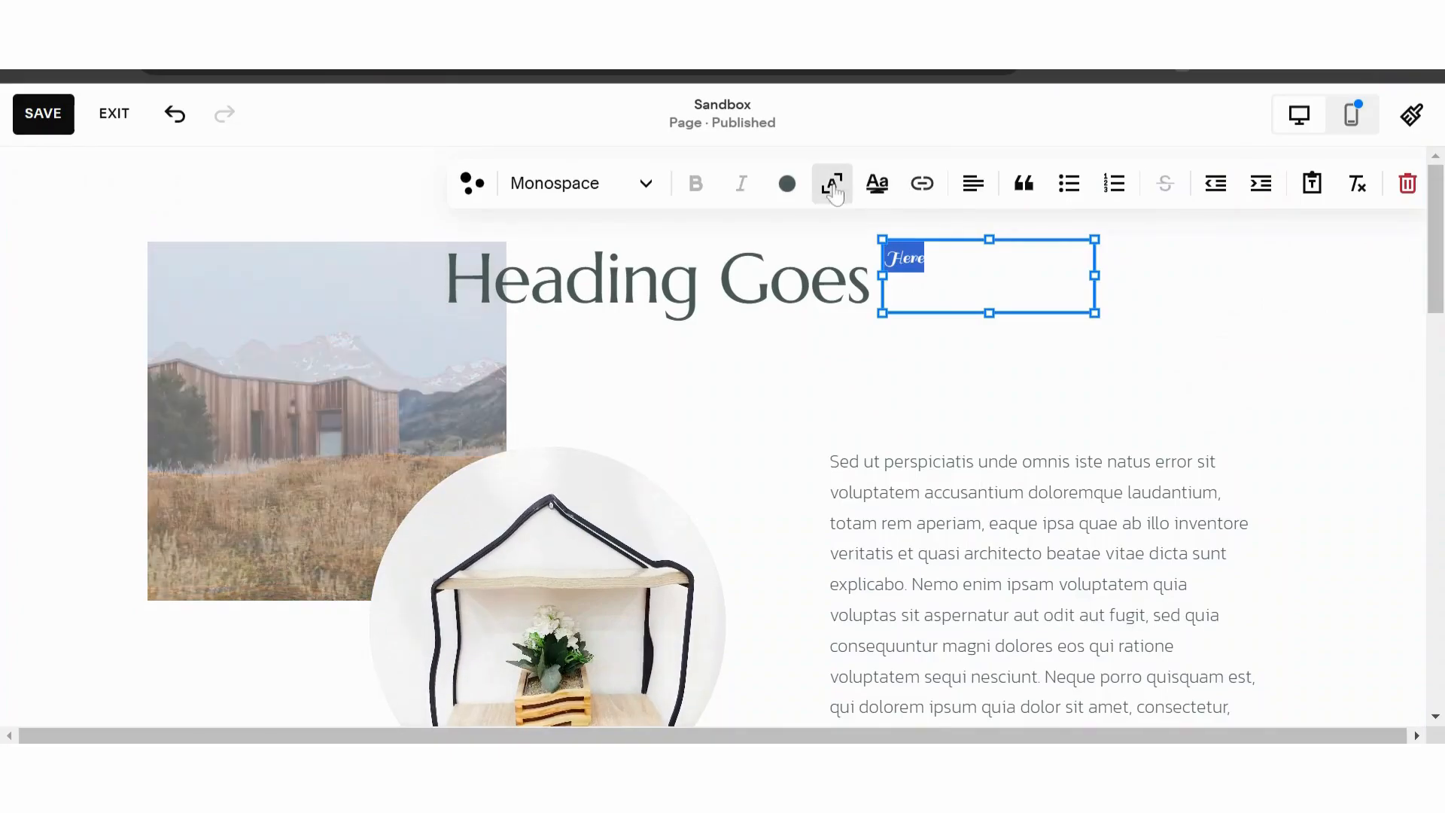
{"action": "left_click", "coordinate": [837, 191]}
{"action": "left_click", "coordinate": [1144, 327]}
- Narrow the "Here" text block so the script word matches the size of "Heading Goes"
{"action": "left_click", "coordinate": [1089, 335]}
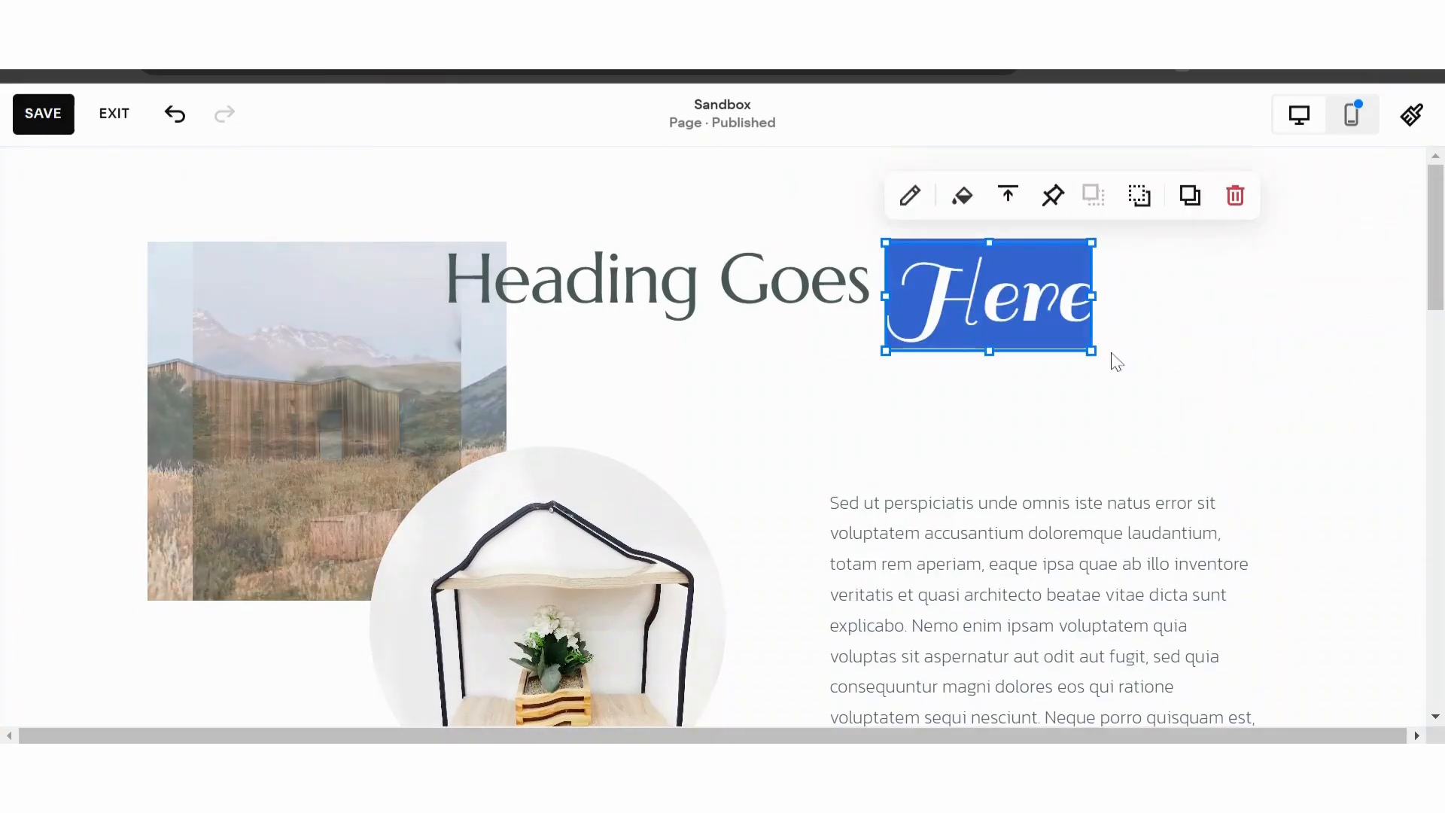
{"action": "left_click_drag", "start_coordinate": [1096, 353], "coordinate": [1080, 343]}
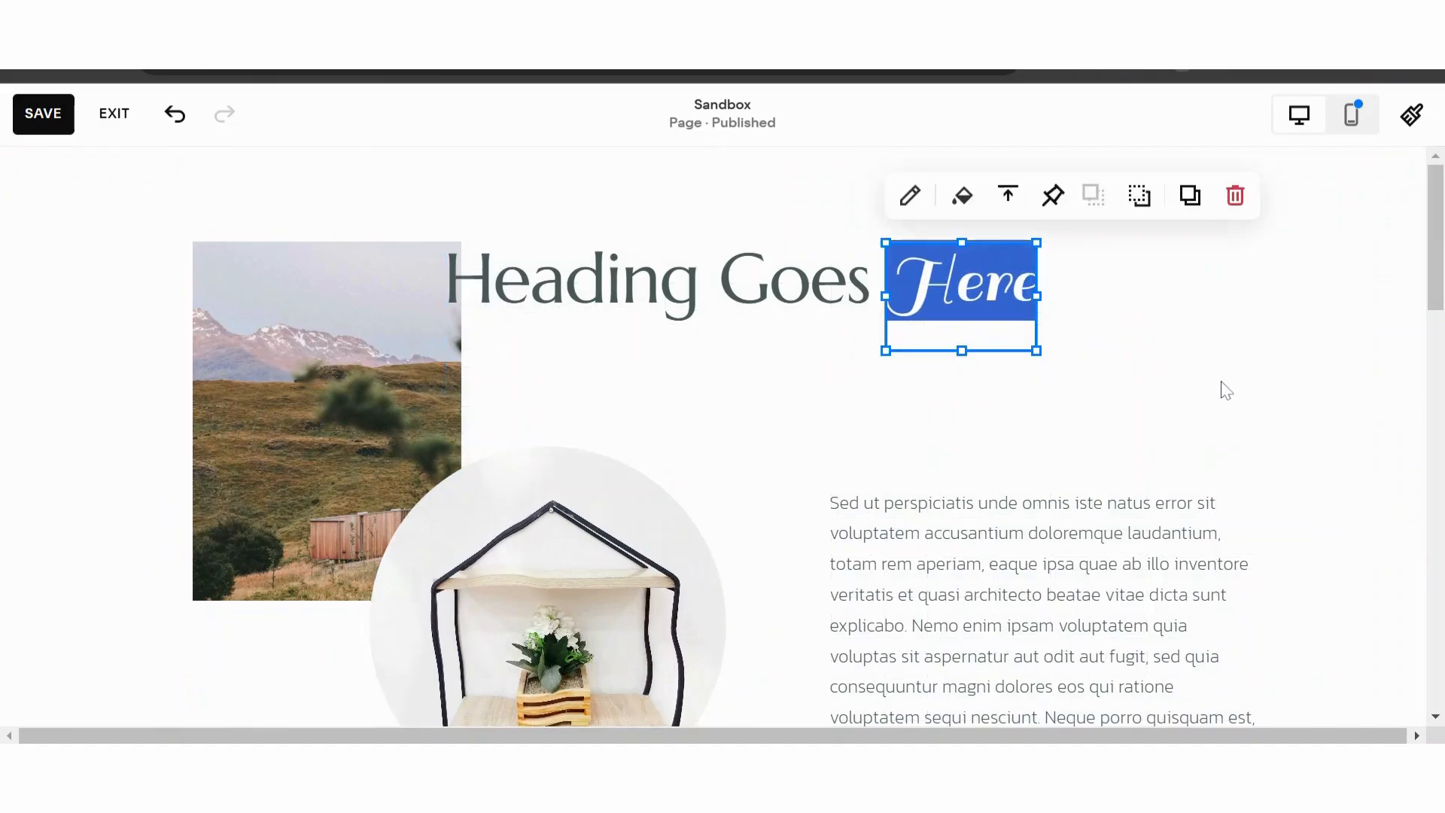
{"action": "left_click", "coordinate": [1222, 387]}
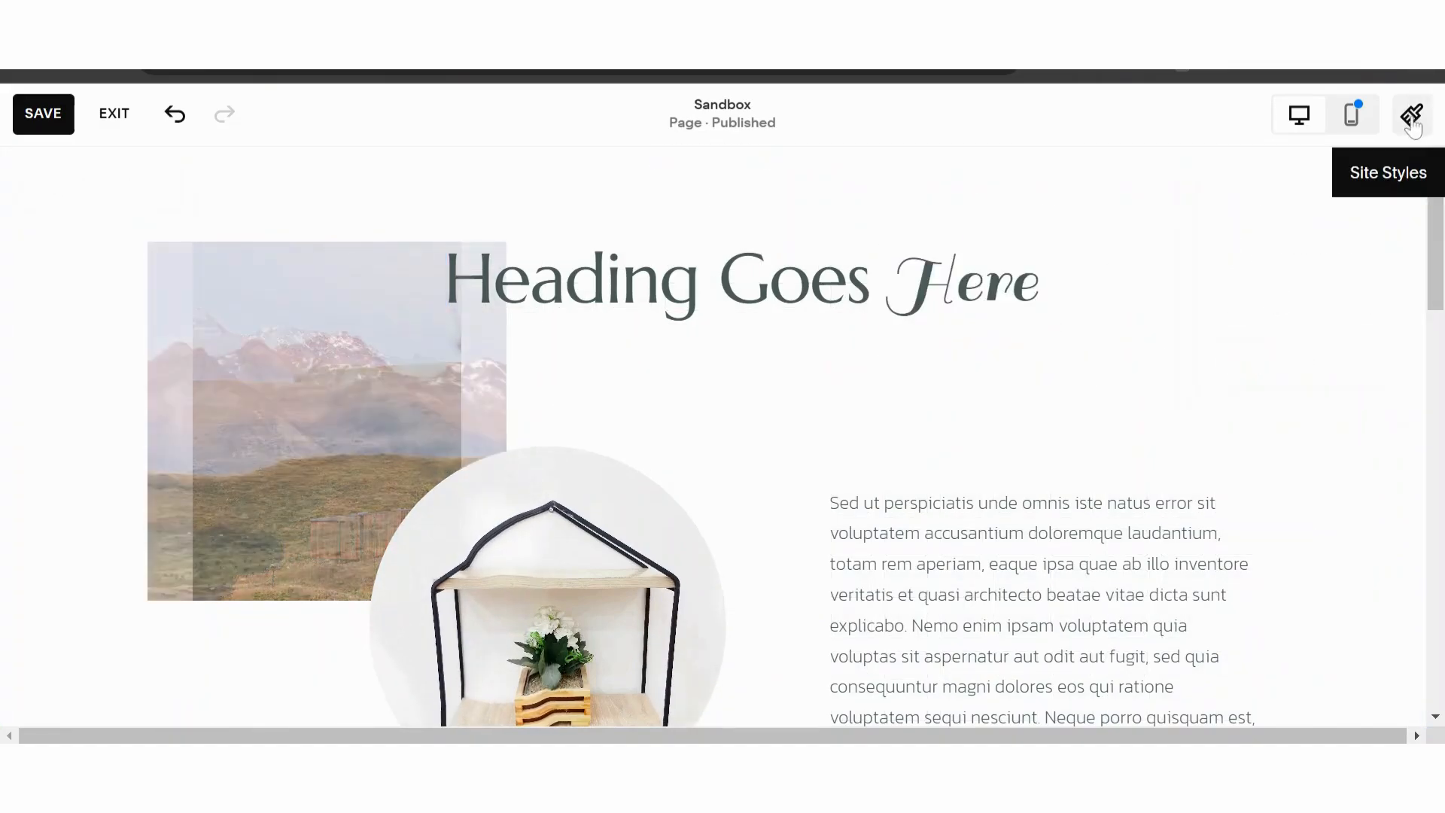
{"action": "left_click", "coordinate": [1410, 117]}
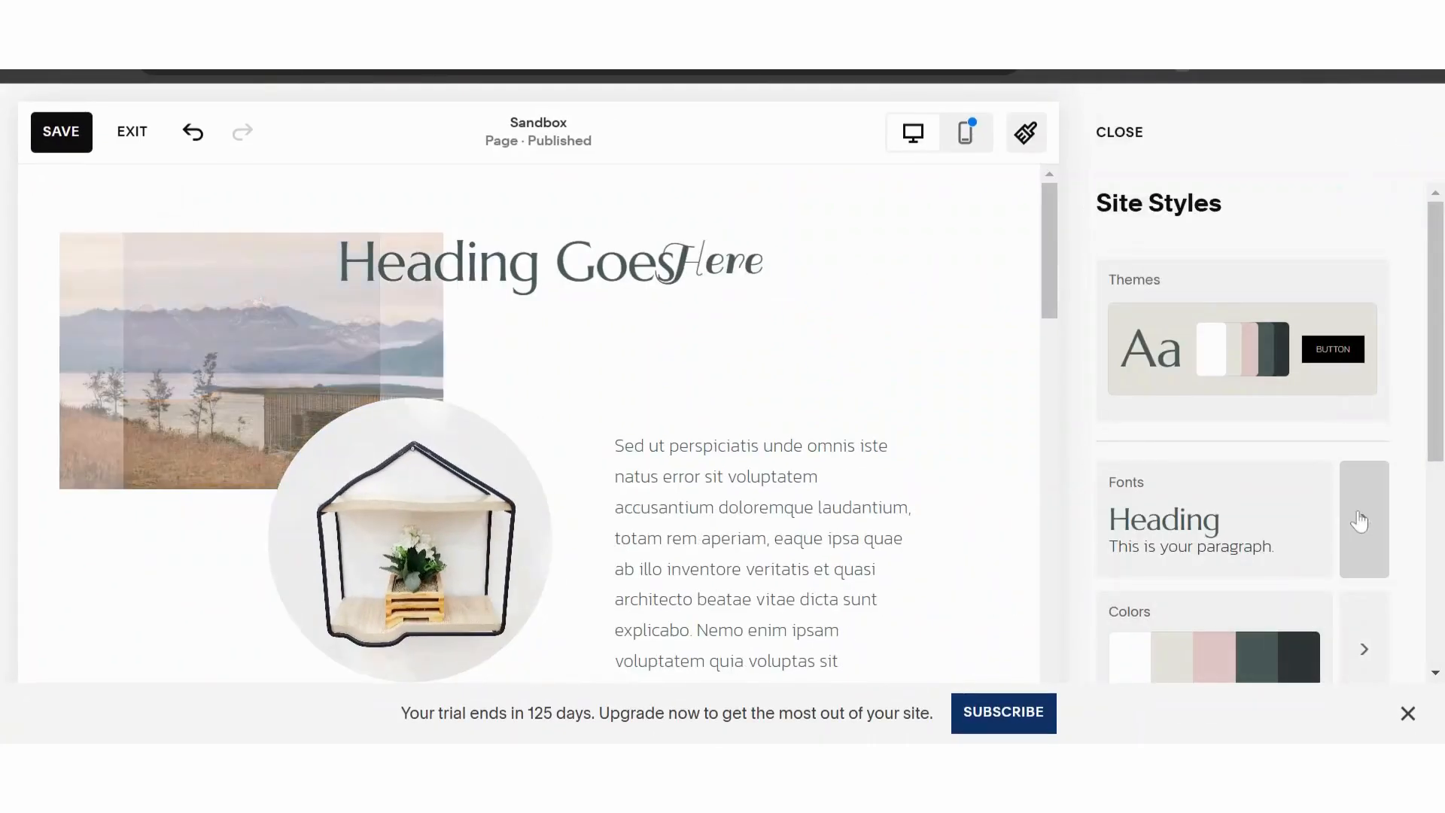
{"action": "left_click", "coordinate": [1129, 140]}
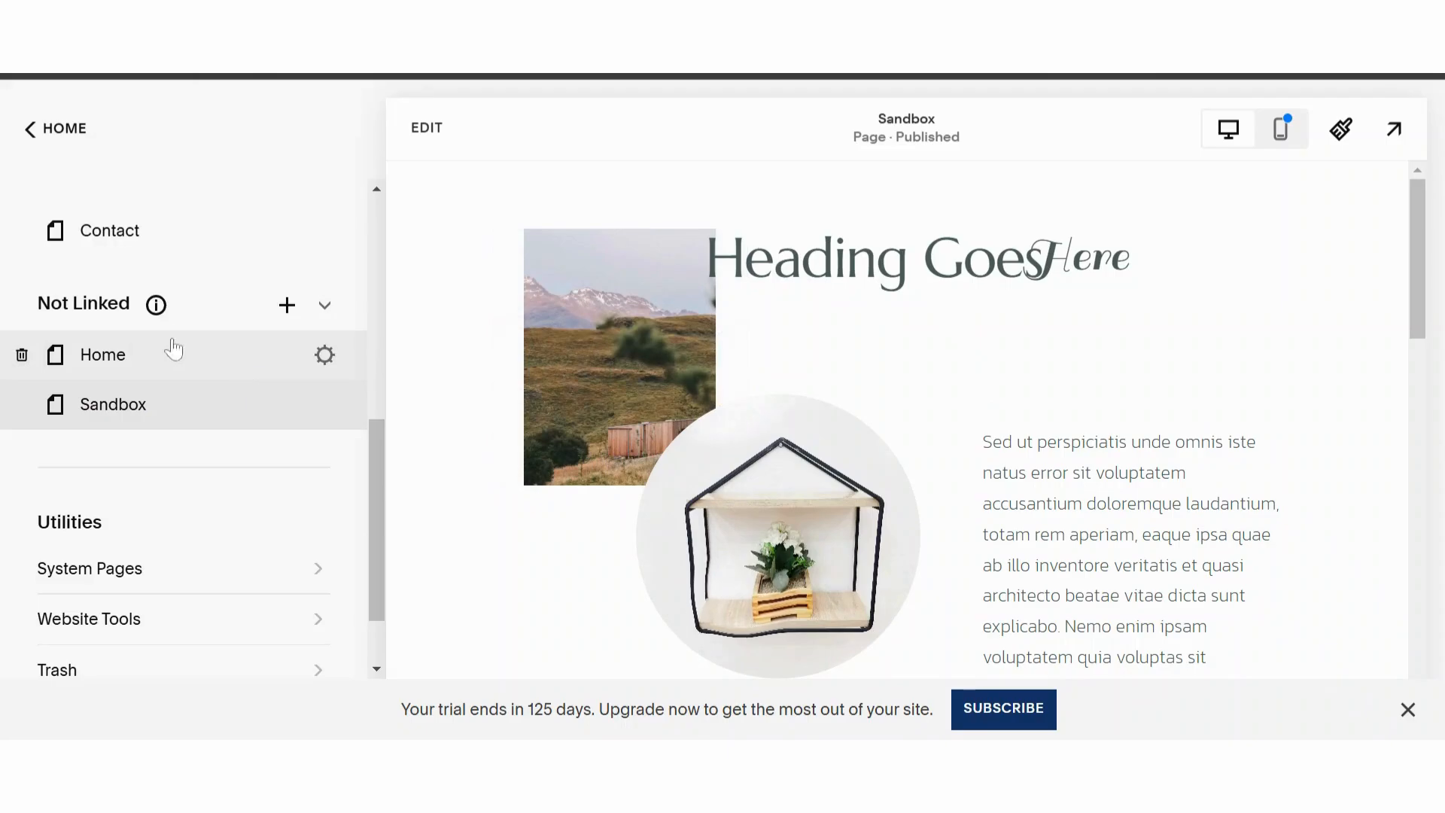
{"action": "mouse_move", "coordinate": [156, 305]}
{"action": "mouse_move", "coordinate": [329, 423]}
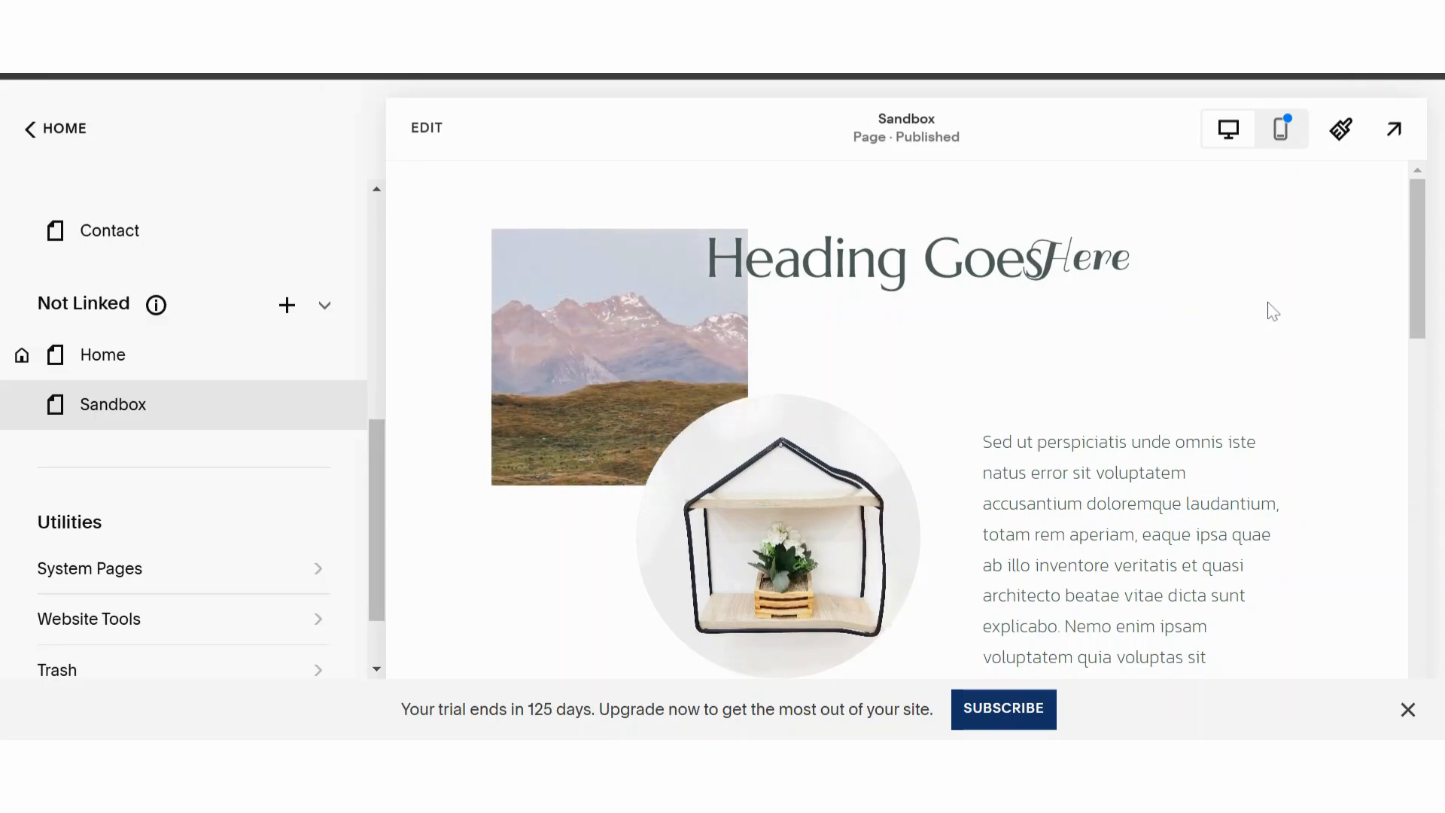
{"action": "scroll", "coordinate": [1234, 598], "scroll_direction": "down", "scroll_amount": 10}
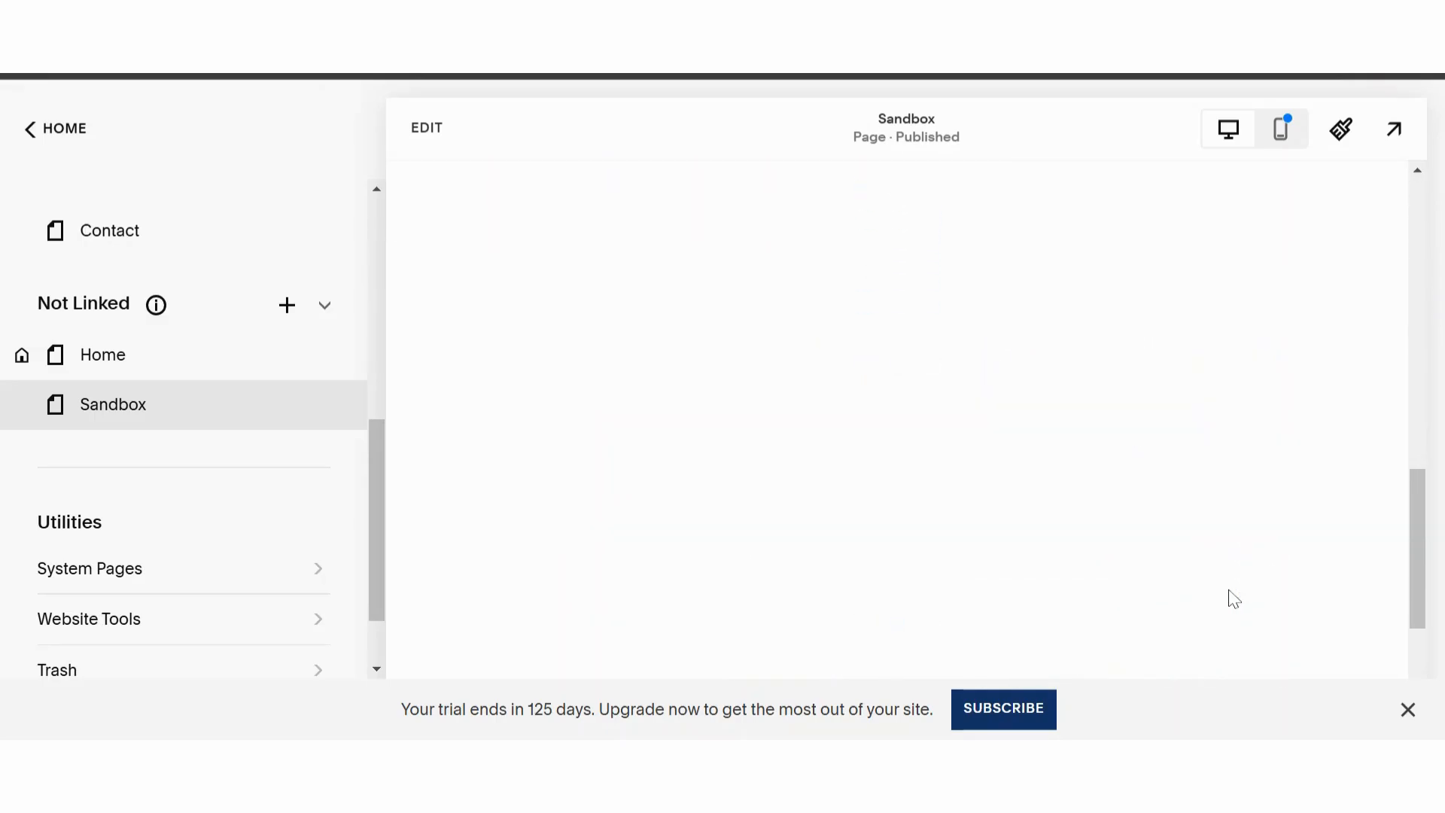
{"action": "scroll", "coordinate": [761, 339], "scroll_direction": "up", "scroll_amount": 10}
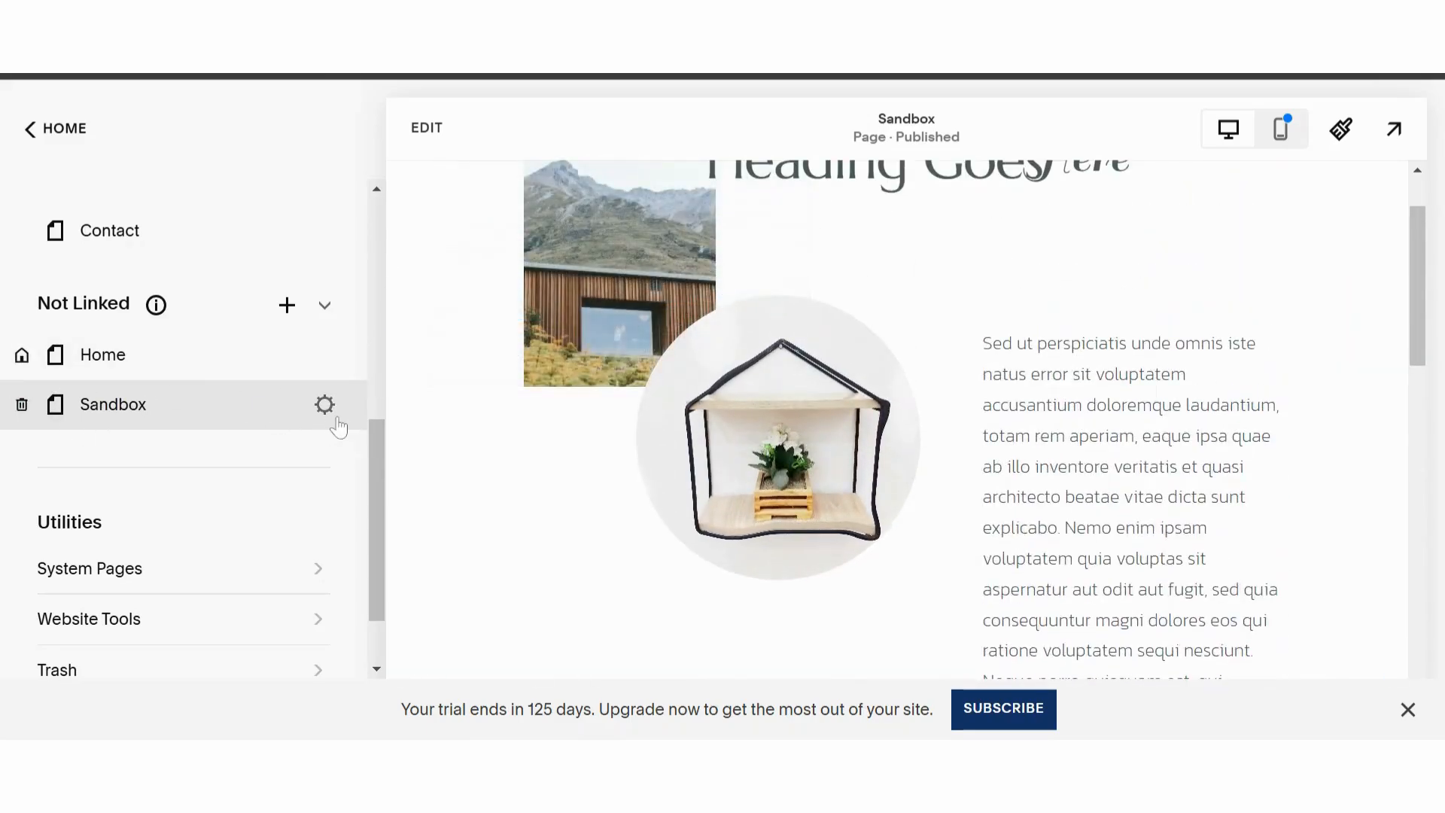
- Add a page password in the Sandbox page's general settings and save the page settings
{"action": "left_click", "coordinate": [326, 410]}
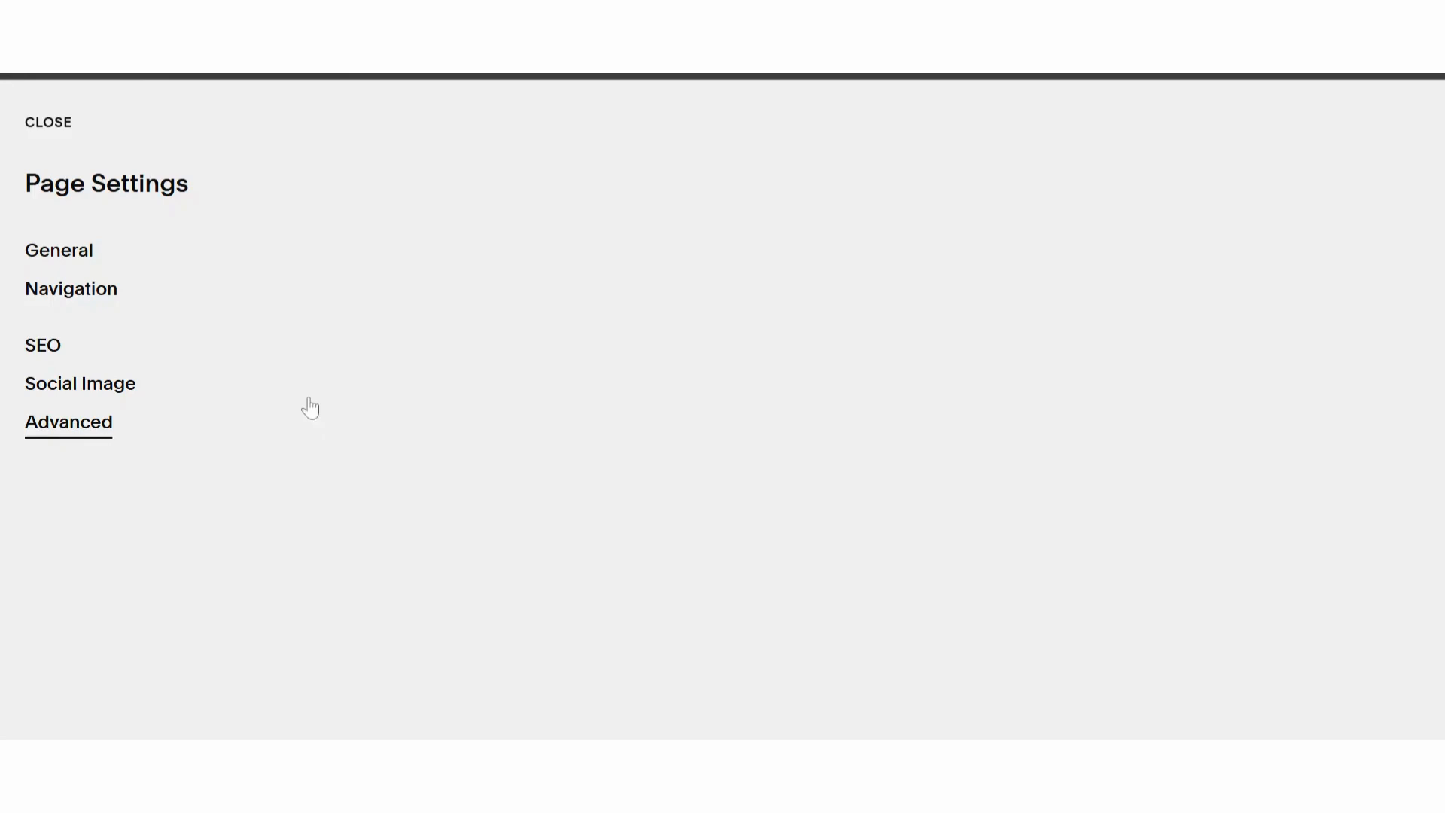
{"action": "left_click", "coordinate": [56, 256]}
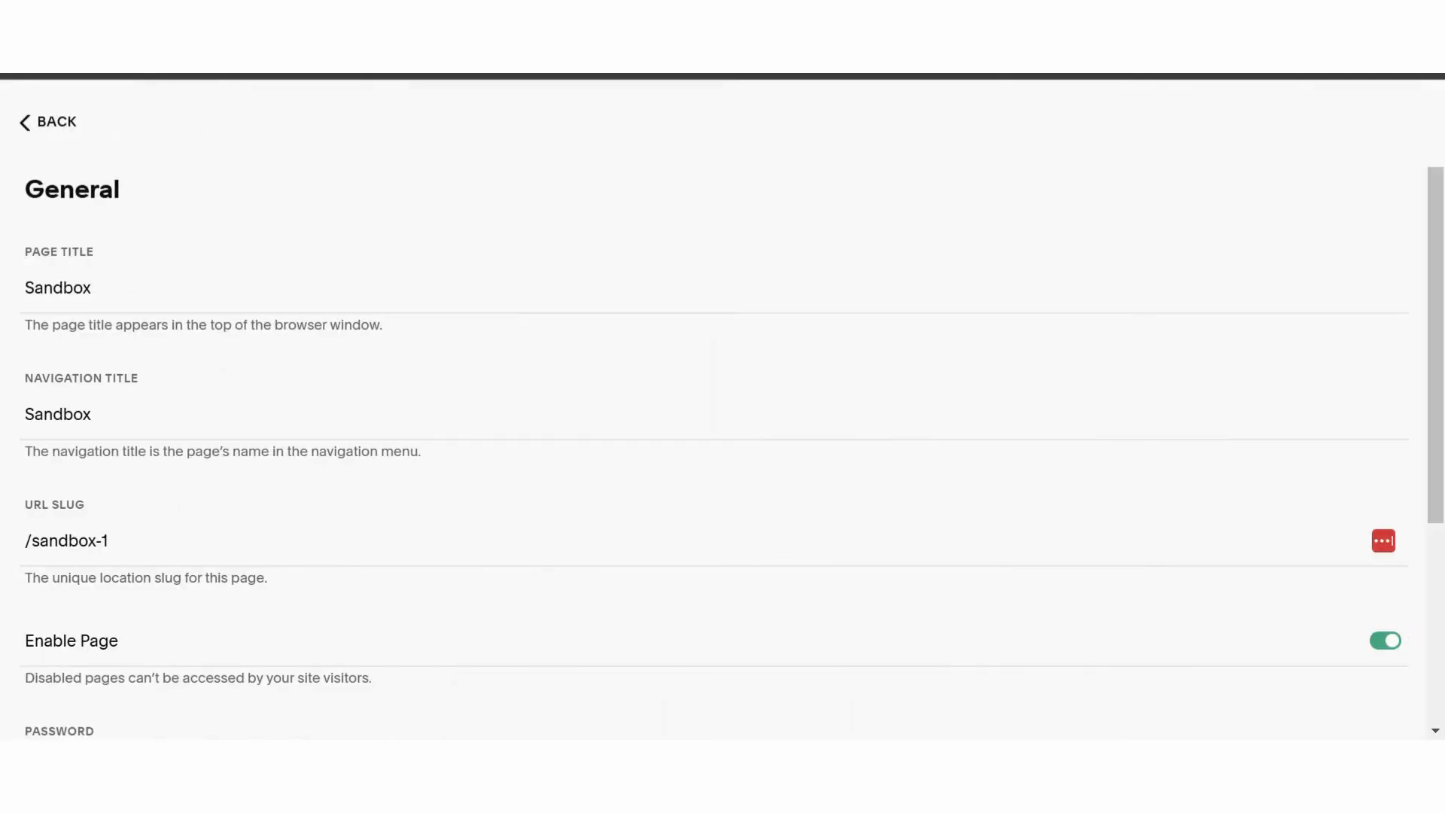
{"action": "scroll", "coordinate": [154, 269], "scroll_direction": "down", "scroll_amount": 4}
{"action": "left_click", "coordinate": [86, 457]}
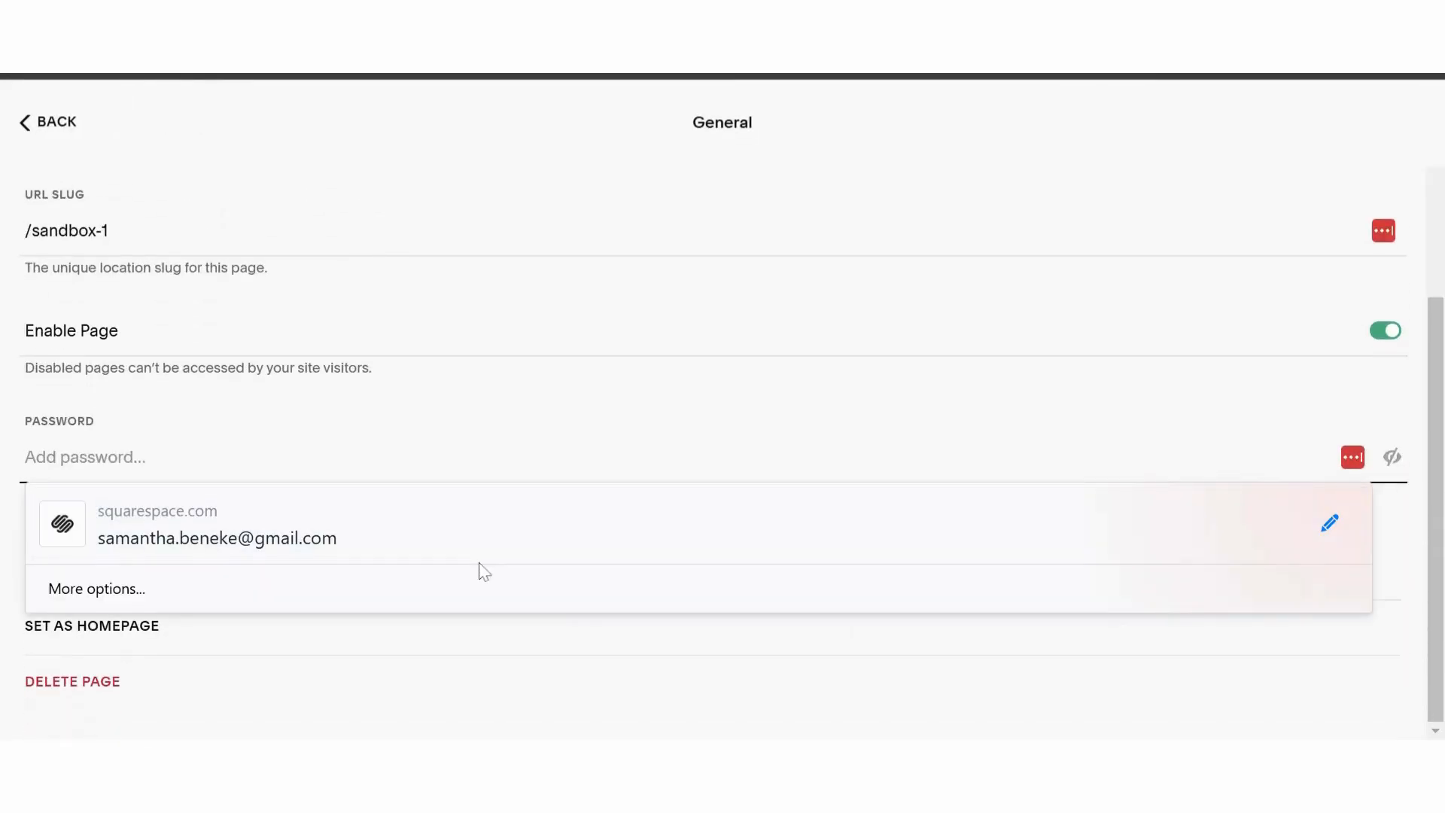
{"action": "type", "text": "test"}
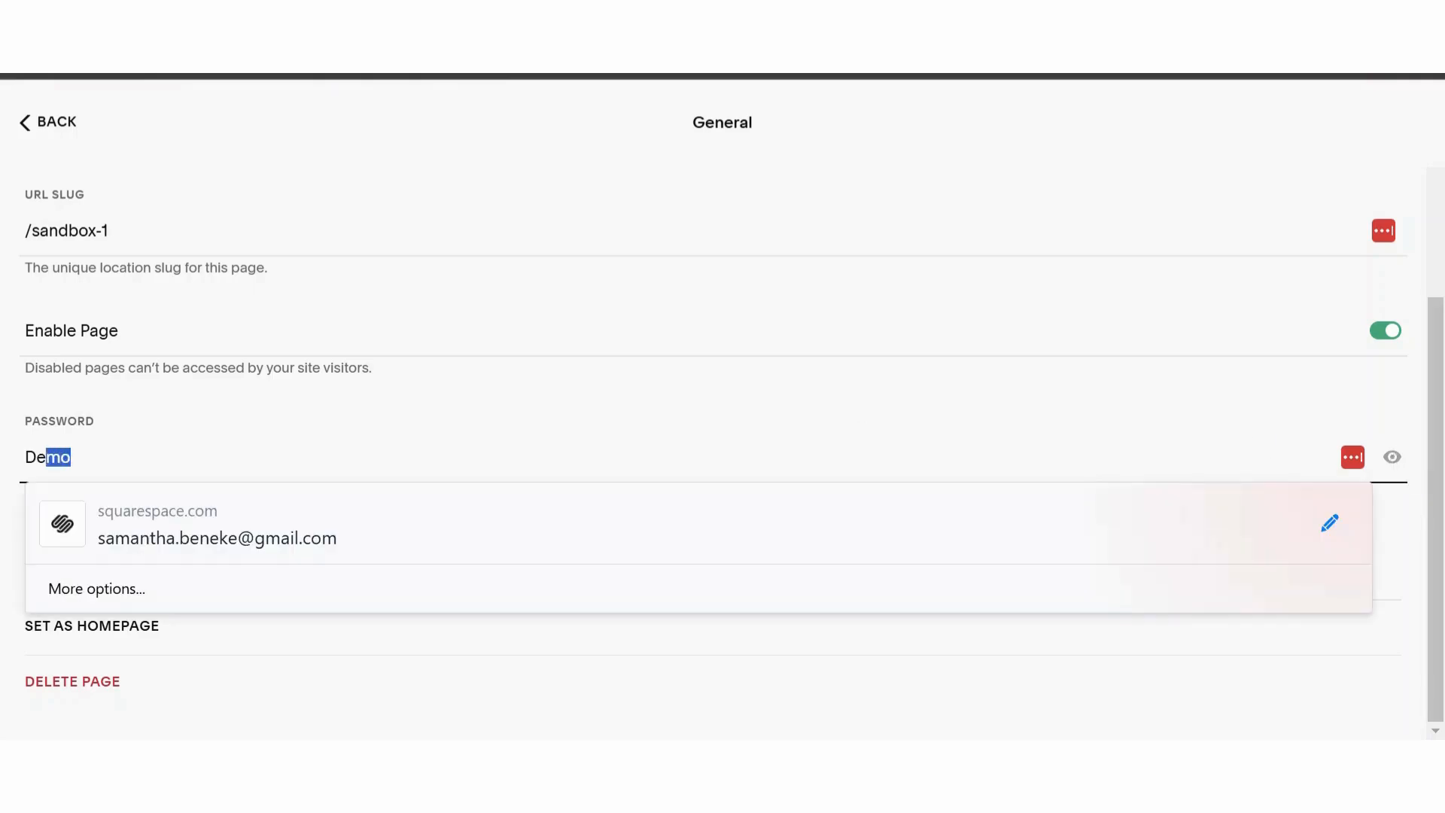
{"action": "left_click", "coordinate": [54, 134]}
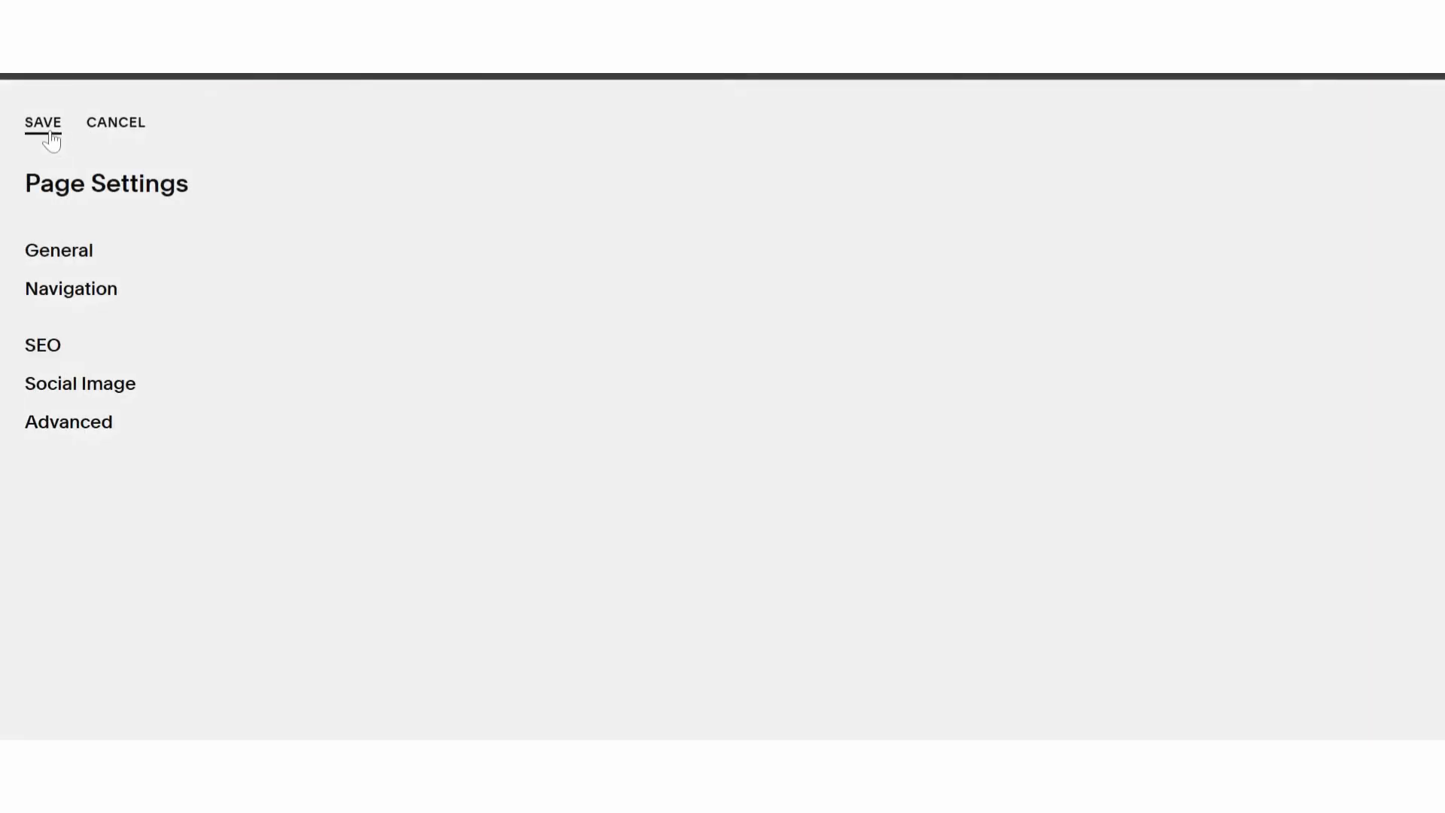
{"action": "left_click", "coordinate": [51, 135]}
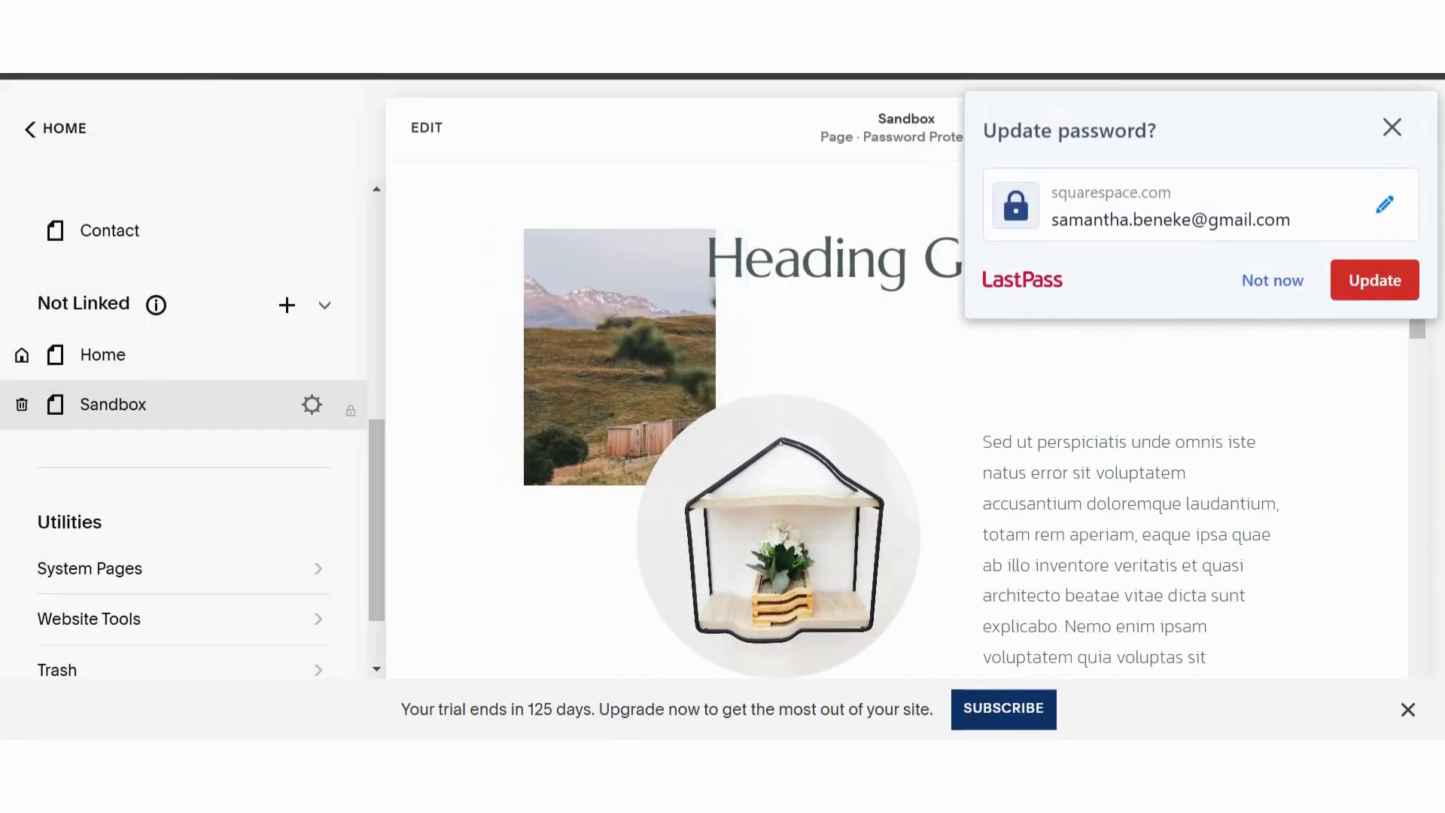
- Decline the password update offer and delete the embedded-scripts code block below the scrolling text on the Sandbox page
{"action": "left_click", "coordinate": [1273, 283]}
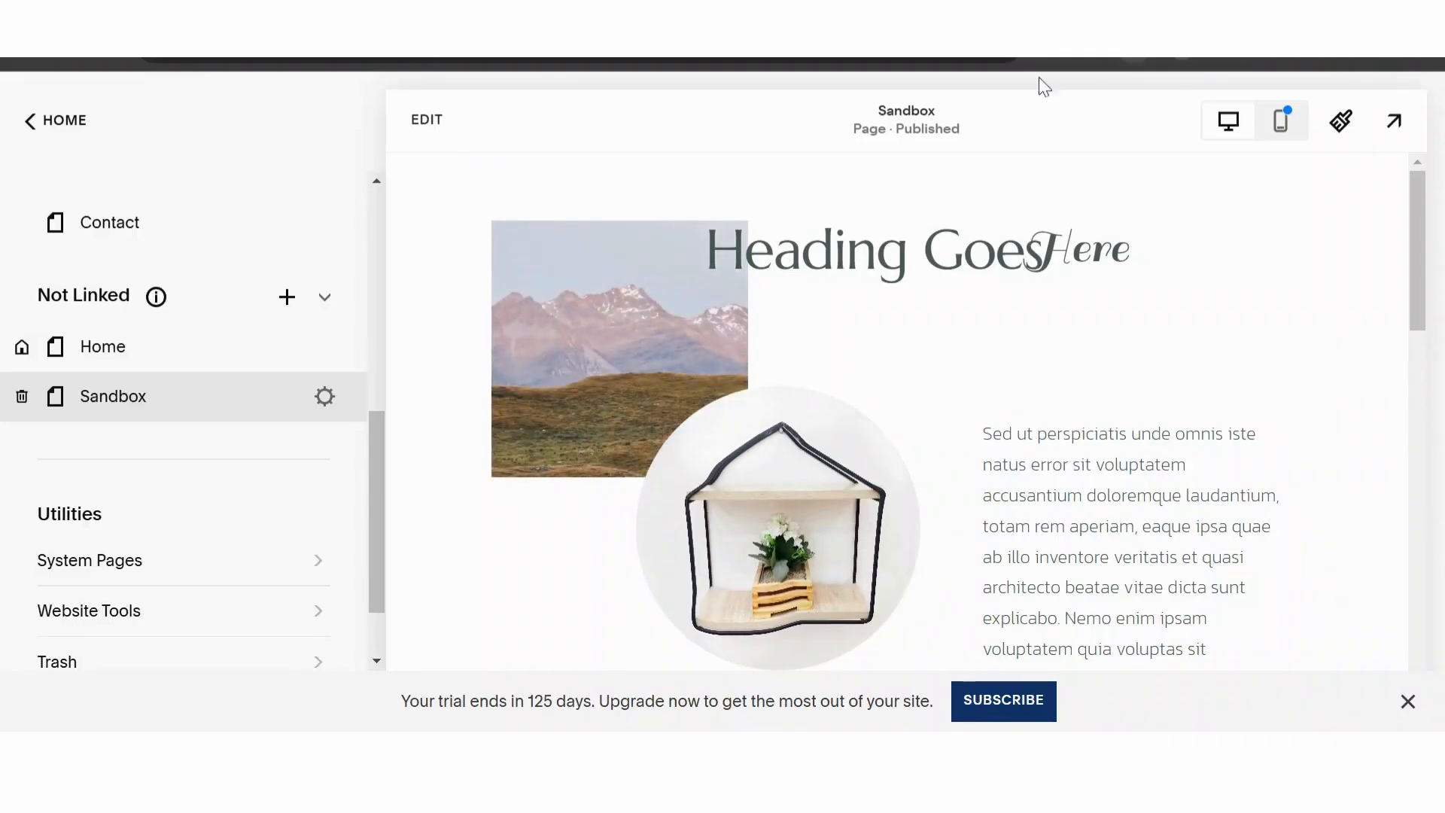
{"action": "left_click", "coordinate": [428, 121]}
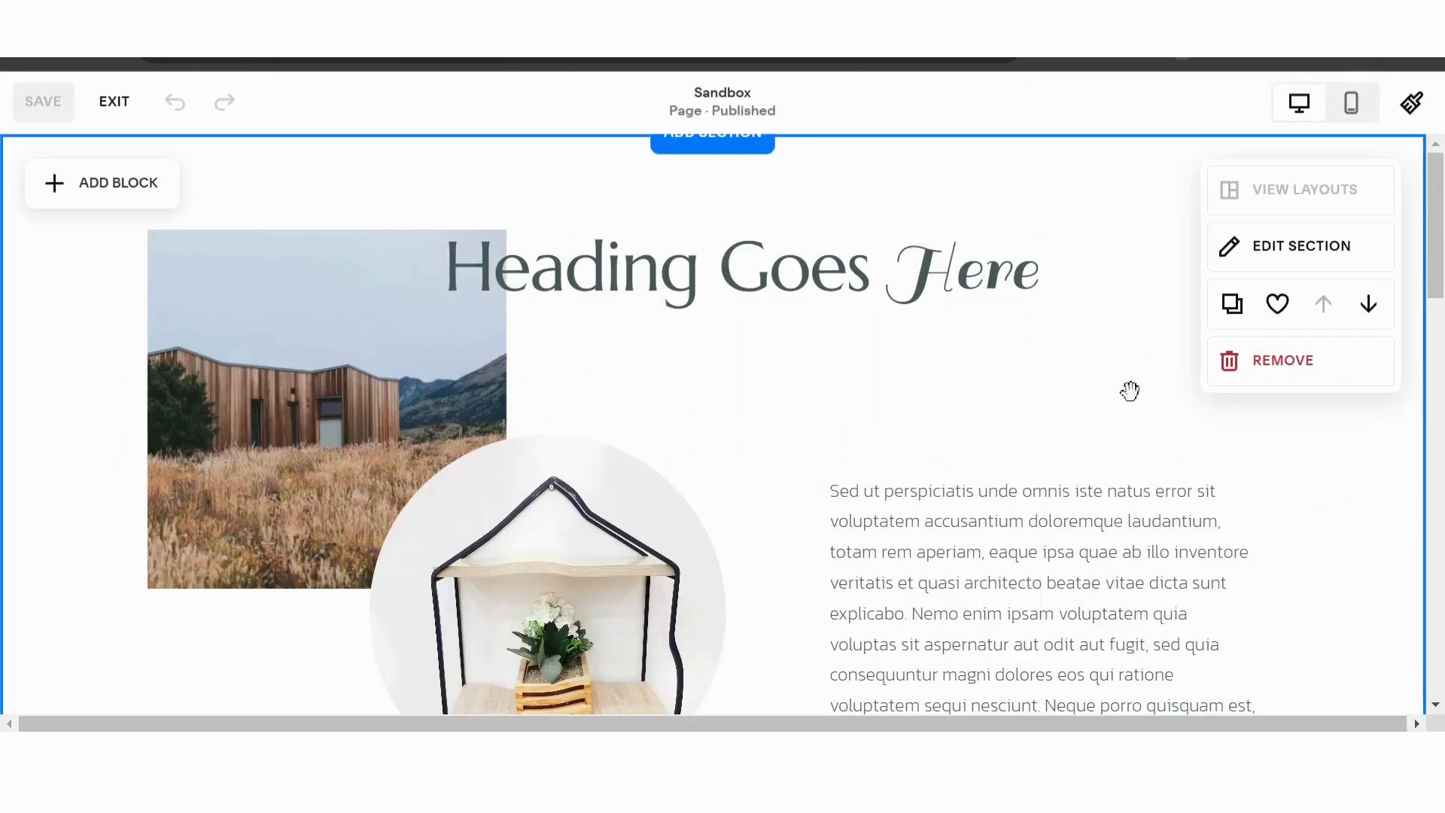
{"action": "scroll", "coordinate": [421, 410], "scroll_direction": "down", "scroll_amount": 6}
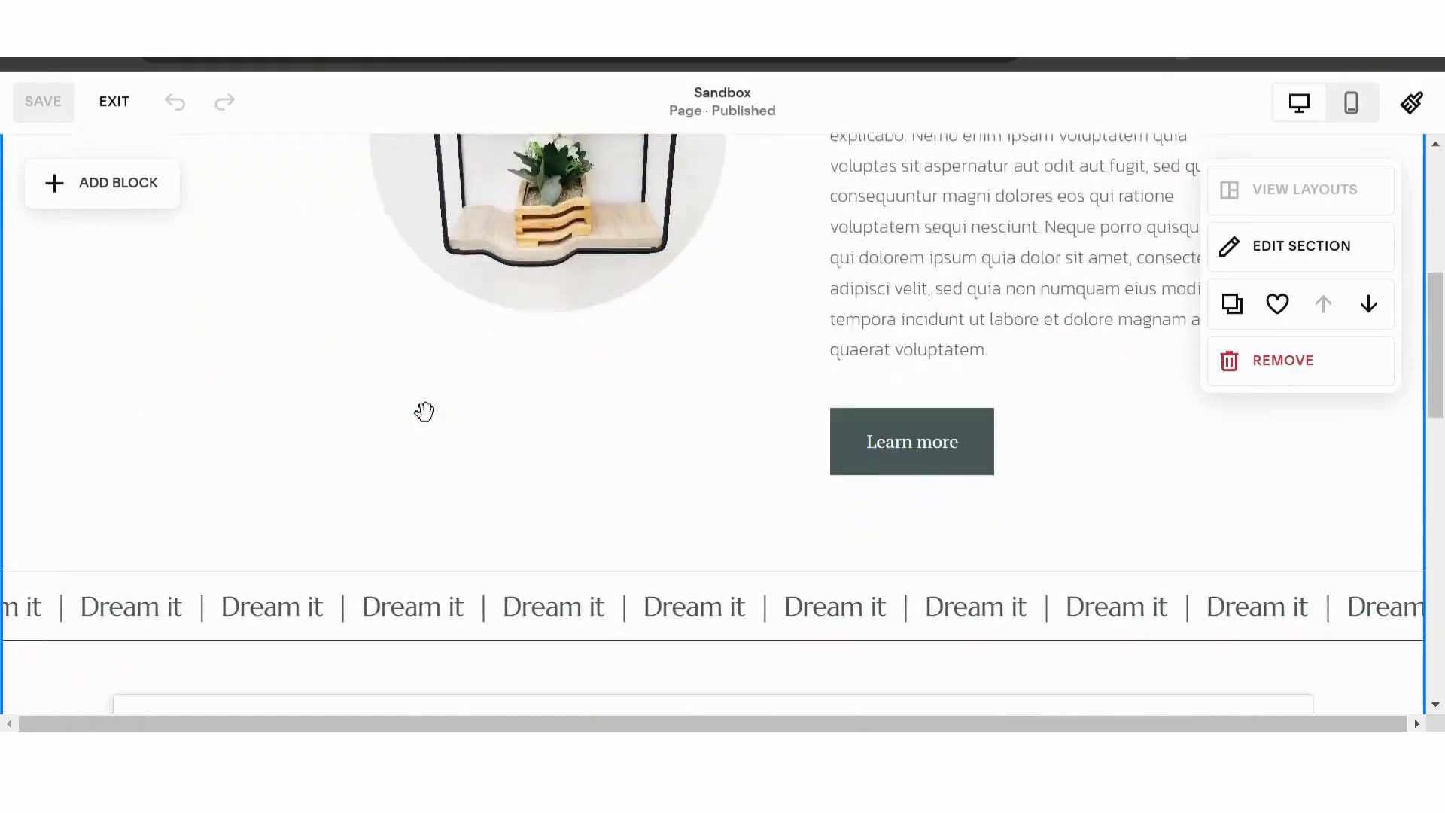
{"action": "scroll", "coordinate": [423, 412], "scroll_direction": "down", "scroll_amount": 7}
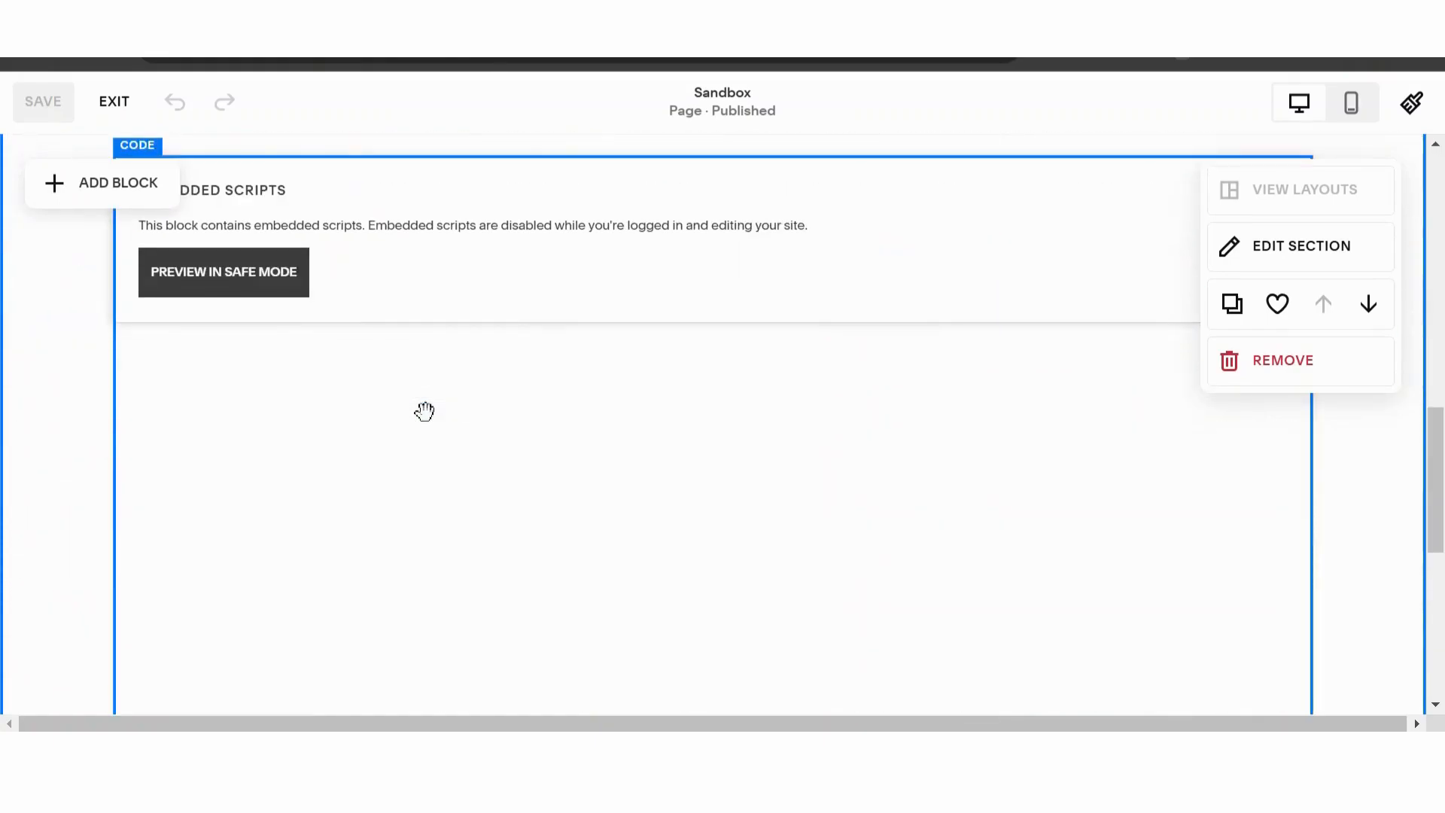
{"action": "scroll", "coordinate": [423, 412], "scroll_direction": "up", "scroll_amount": 2}
{"action": "left_click", "coordinate": [429, 422]}
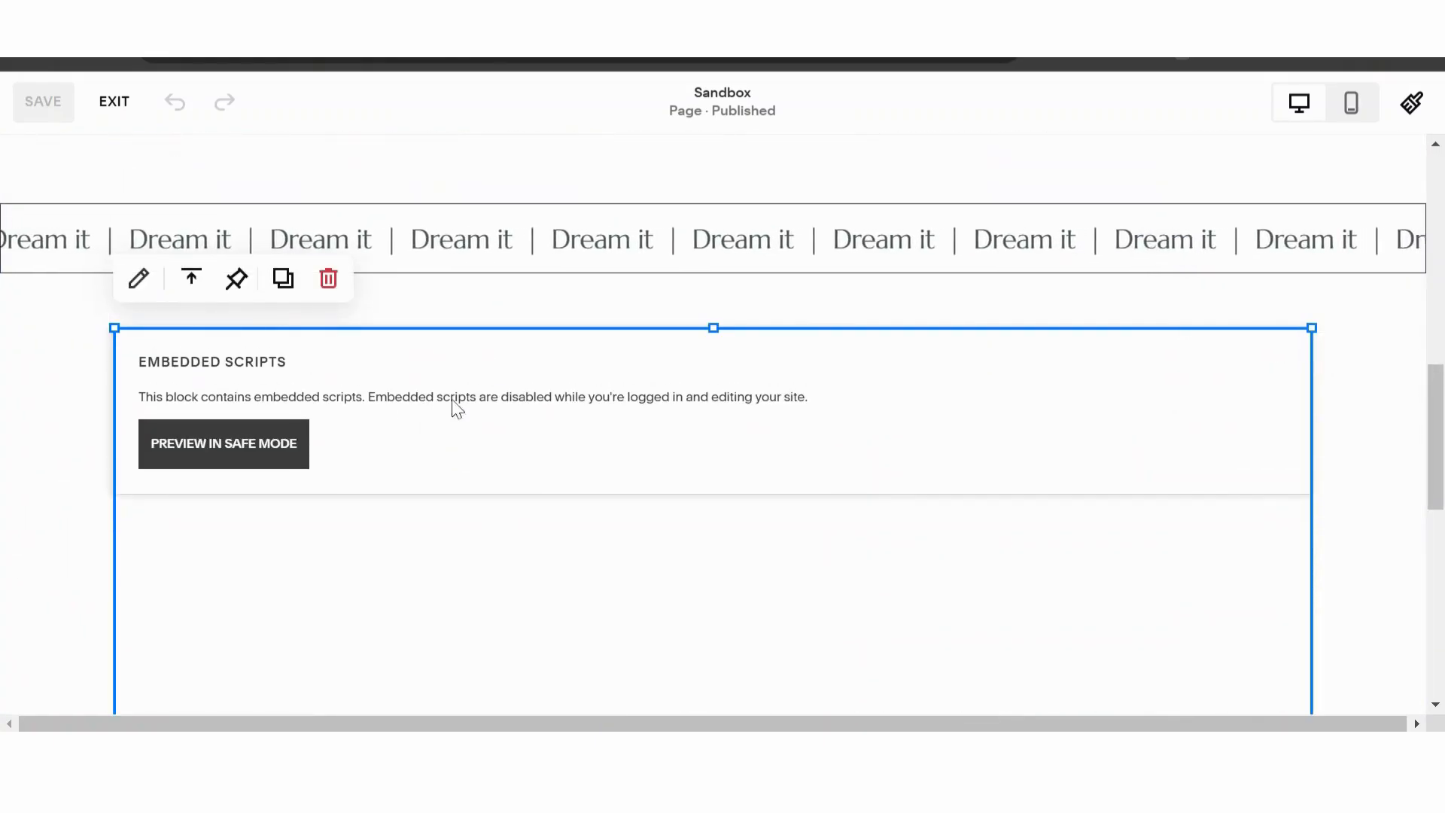
{"action": "left_click", "coordinate": [328, 278]}
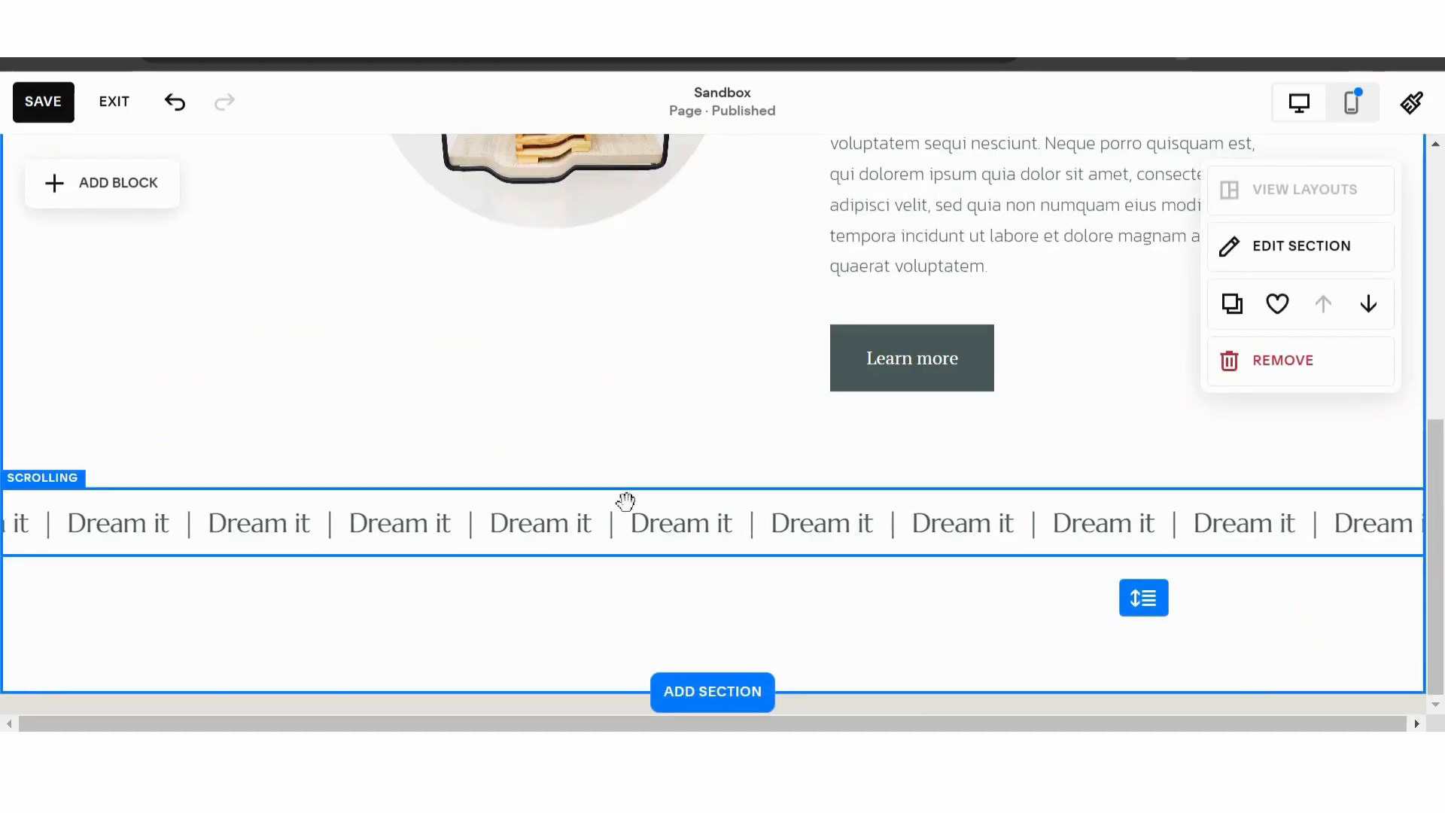
- Extend the section's height to make empty space below the "Dream it" scrolling text
{"action": "left_click_drag", "start_coordinate": [1143, 598], "coordinate": [1144, 733]}
{"action": "scroll", "coordinate": [986, 538], "scroll_direction": "down", "scroll_amount": 2}
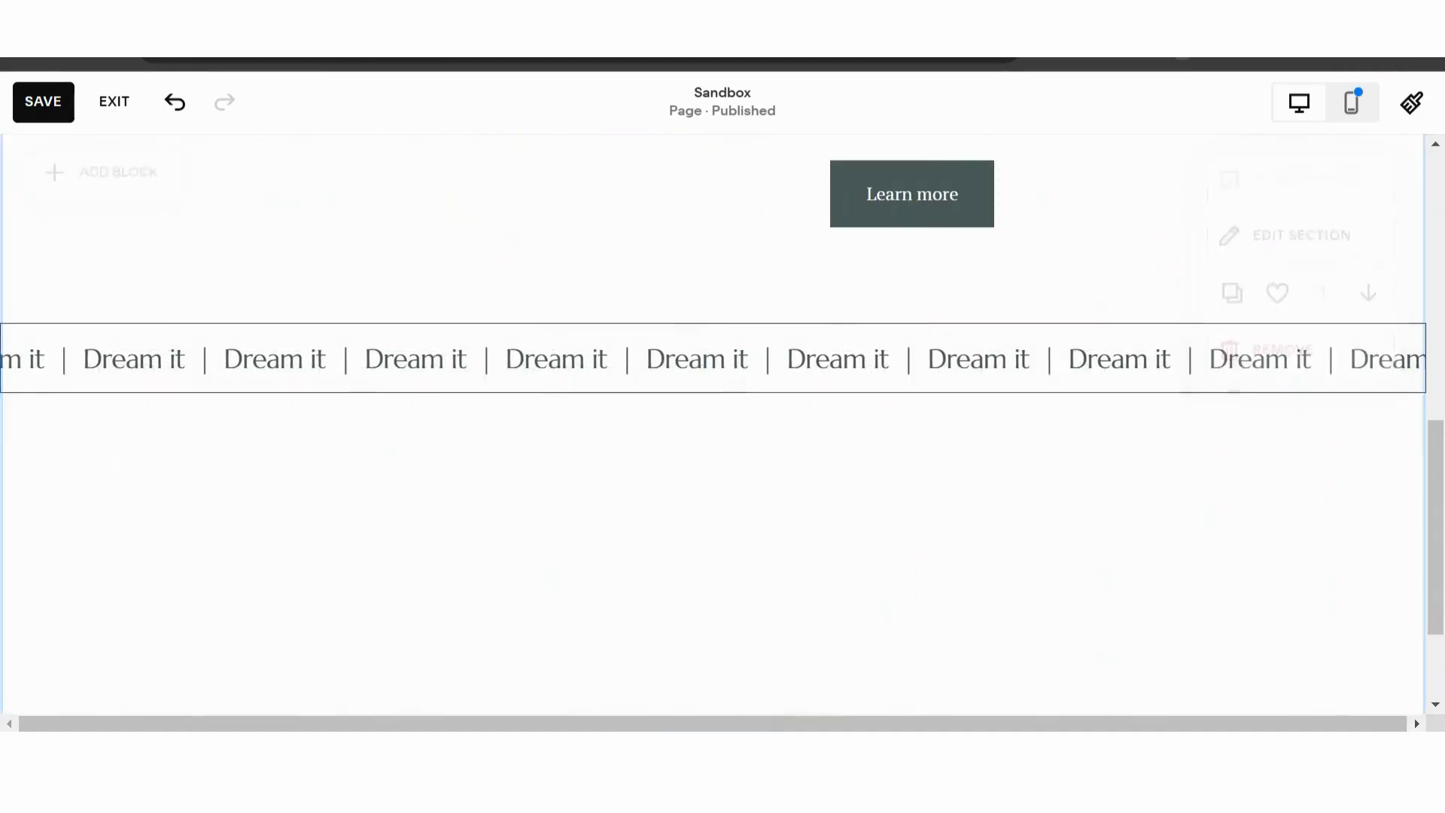
{"action": "scroll", "coordinate": [728, 558], "scroll_direction": "down", "scroll_amount": 2}
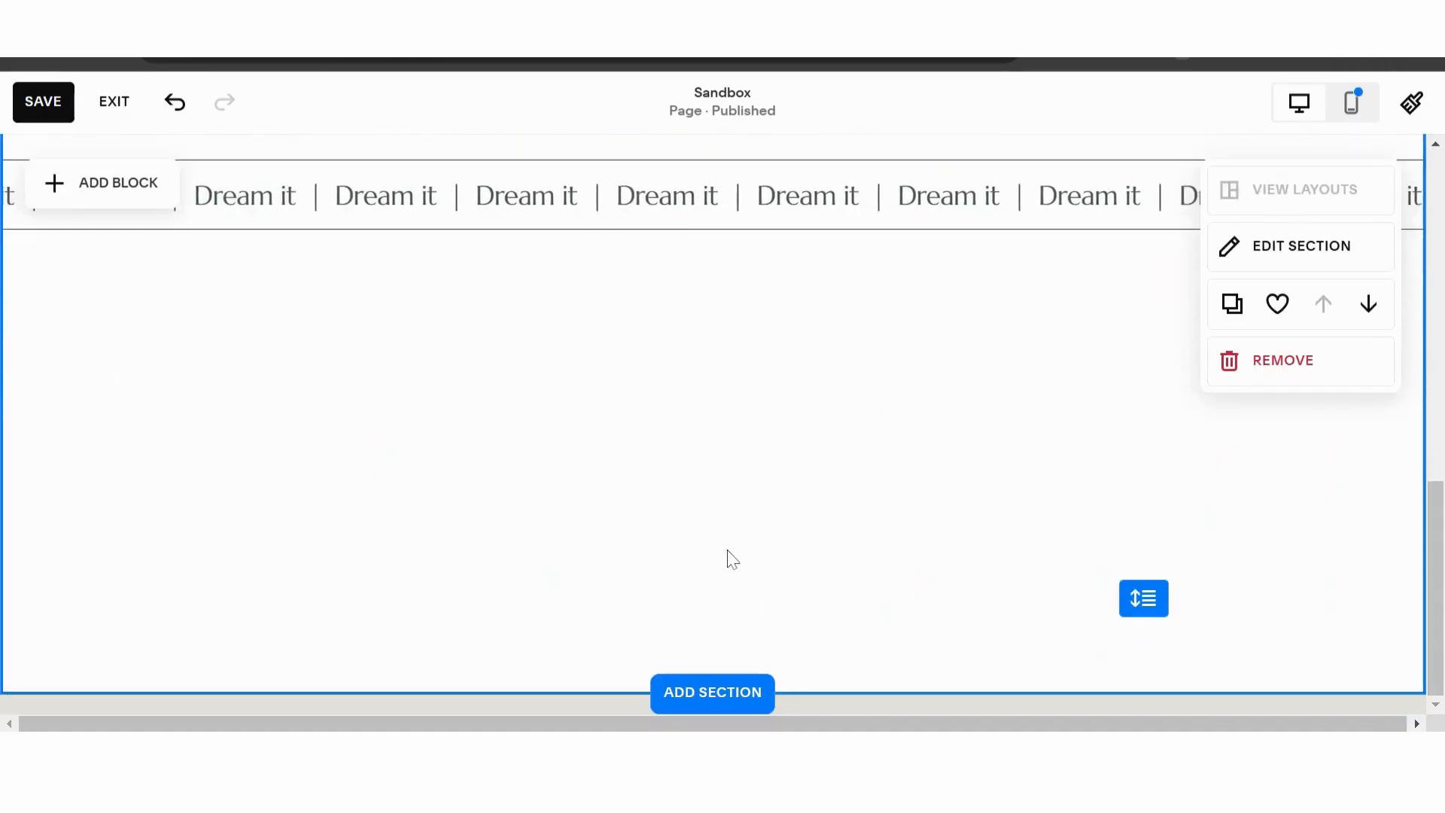
- Add a Code block below the scrolling text and widen it to span most of the section
{"action": "left_click", "coordinate": [85, 188]}
{"action": "type", "text": "code"}
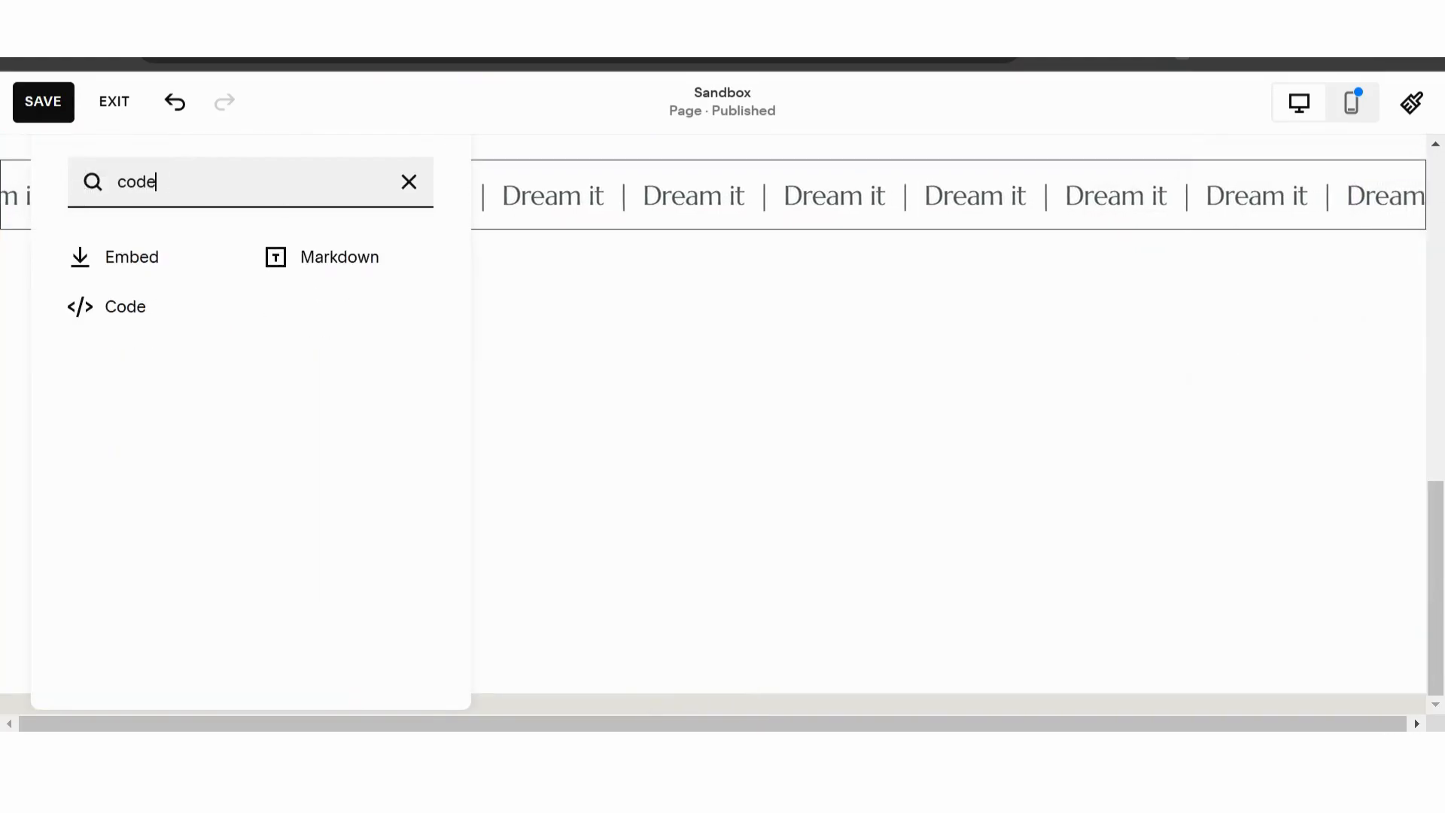
{"action": "left_click", "coordinate": [120, 315]}
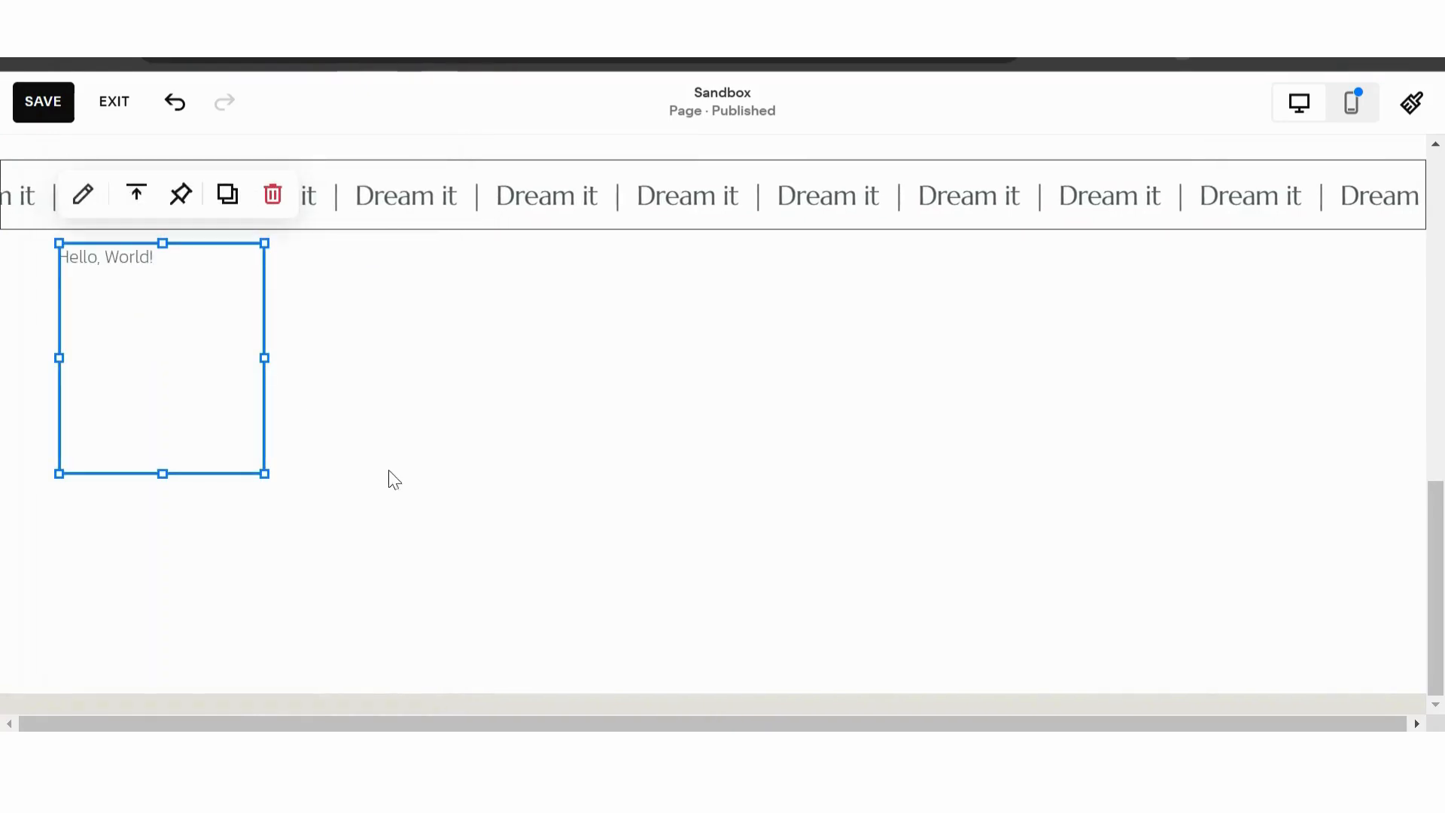
{"action": "left_click_drag", "start_coordinate": [307, 366], "coordinate": [1309, 357]}
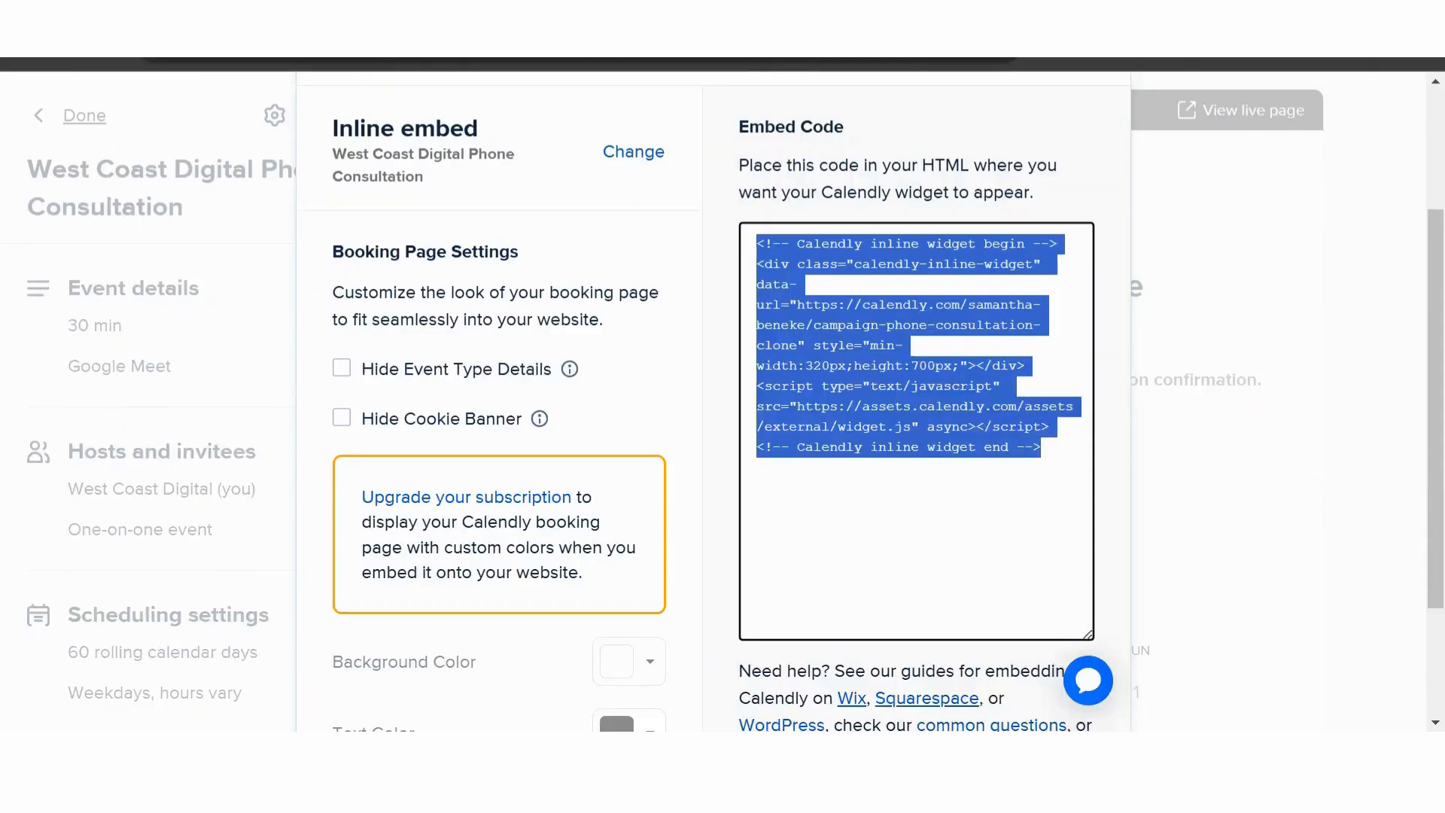
- Switch to Calendly and copy the full inline embed code for the West Coast Digital Phone Consultation event
{"action": "left_click", "coordinate": [916, 526]}
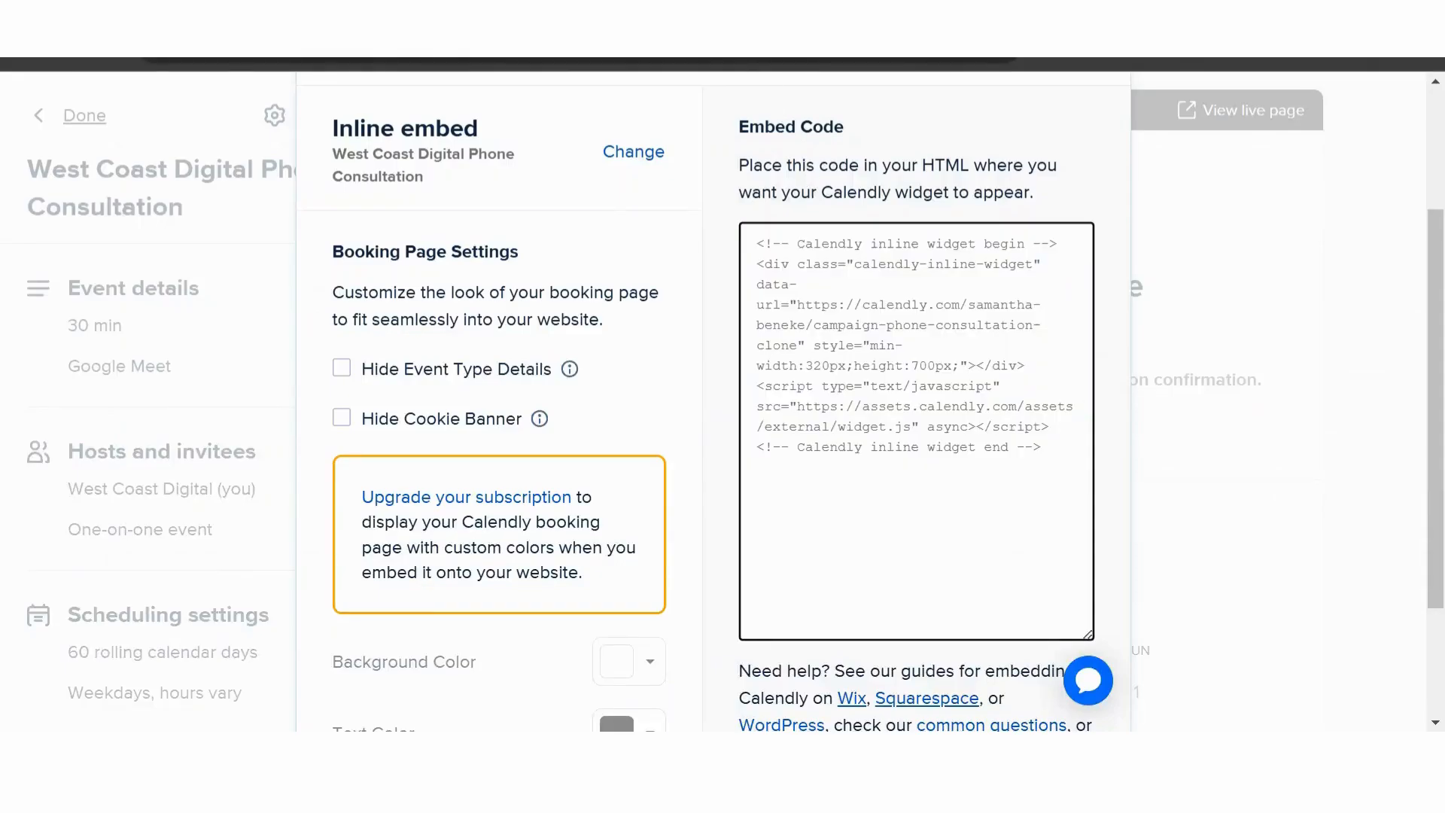
{"action": "key", "text": "ctrl+a"}
{"action": "triple_click", "coordinate": [903, 407]}
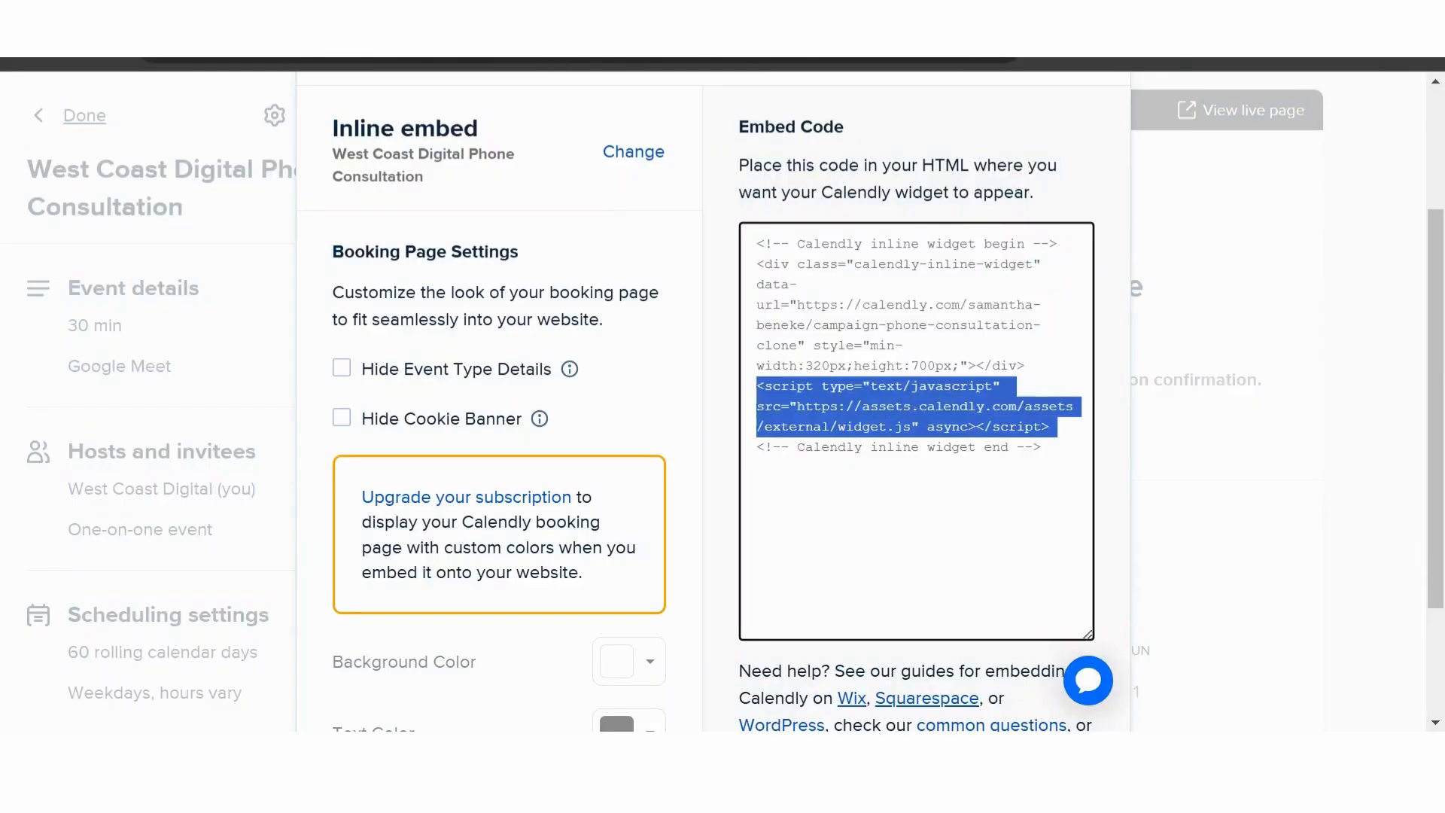
{"action": "triple_click", "coordinate": [903, 406]}
{"action": "key", "text": "ctrl+a"}
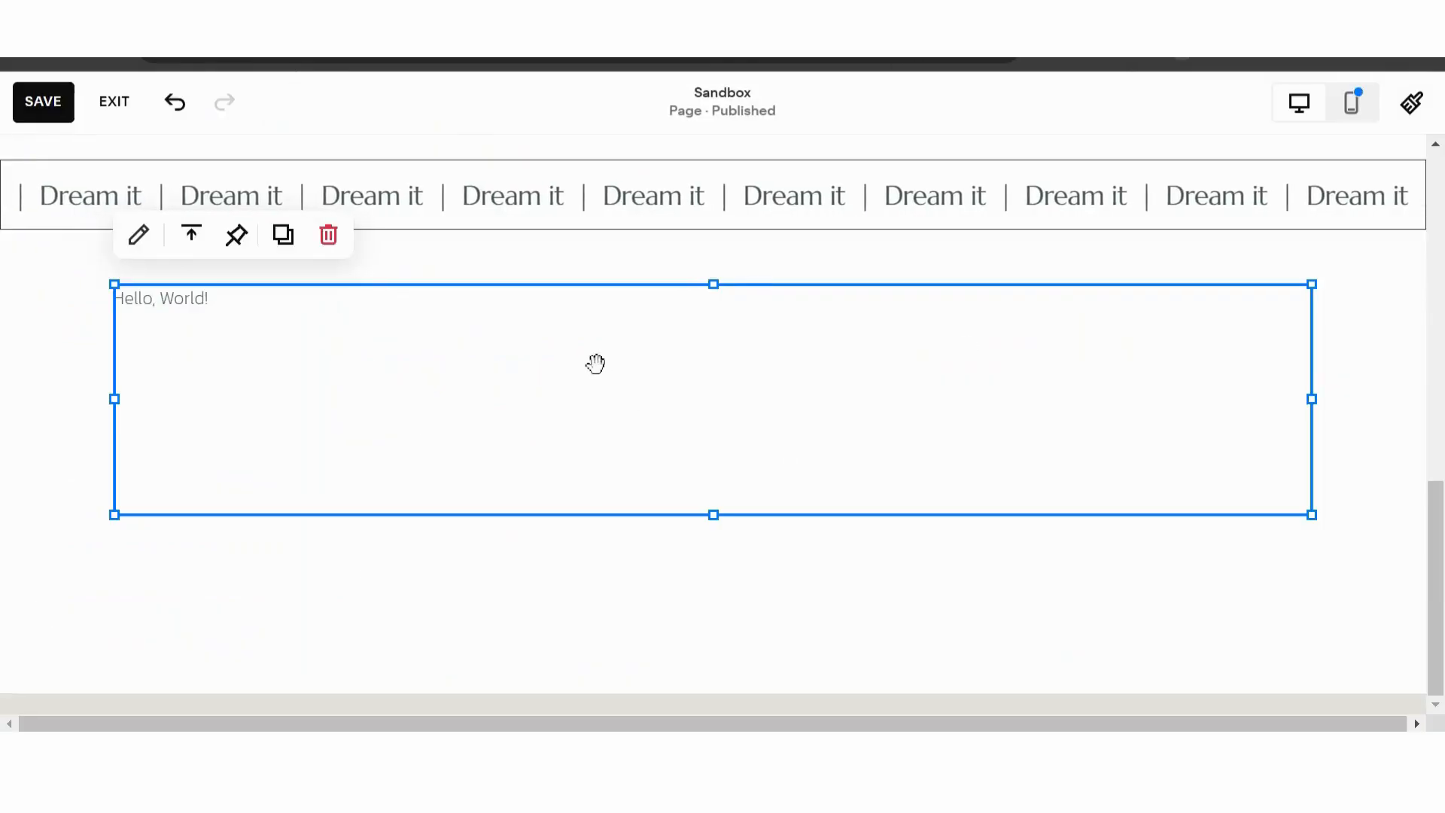
- Replace the placeholder HTML in the Squarespace code block with one copy of the Calendly embed code and save the page
{"action": "double_click", "coordinate": [603, 318]}
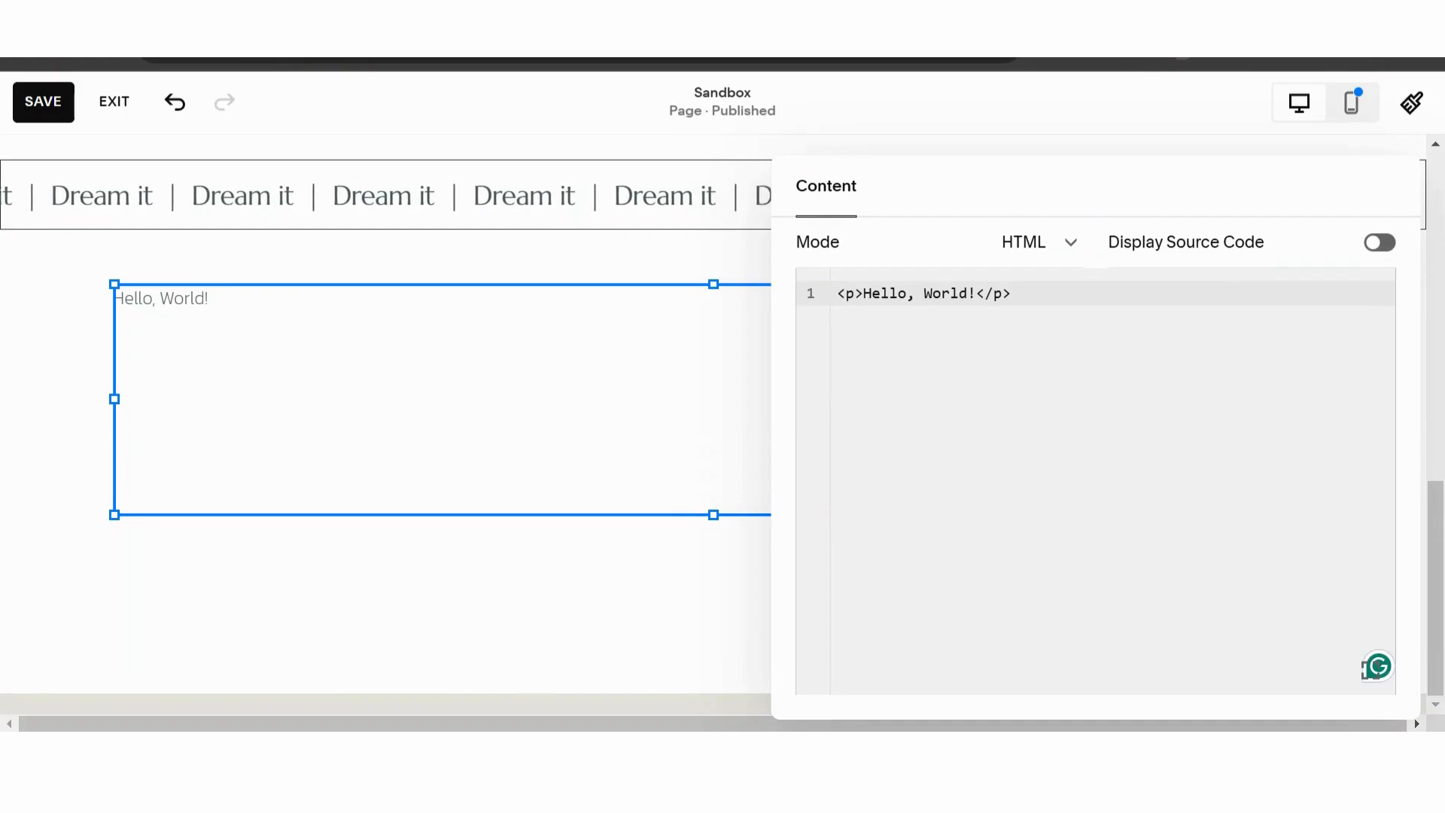
{"action": "key", "text": "ctrl+v"}
{"action": "key", "text": "ctrl+v"}
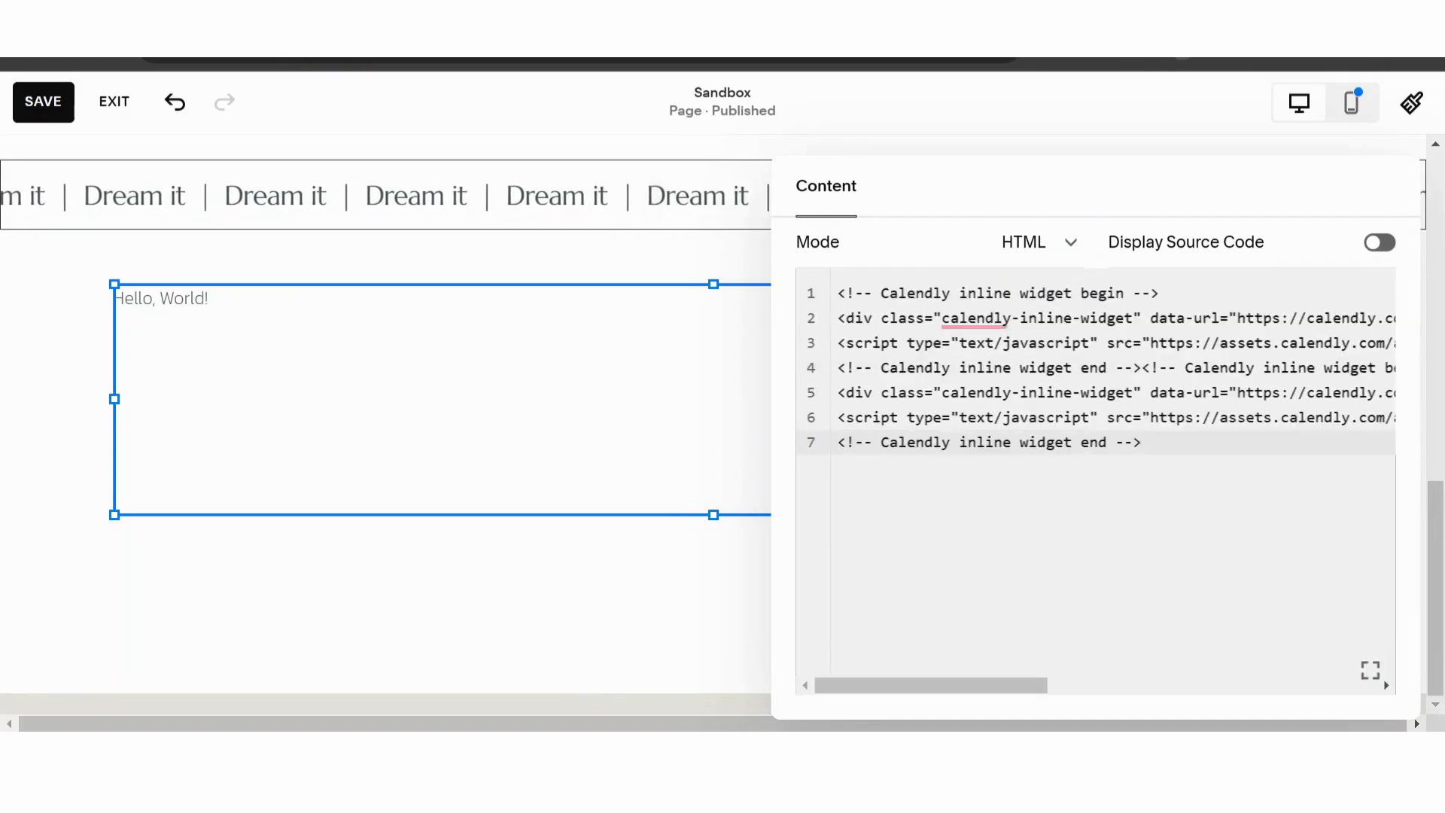
{"action": "key", "text": "ctrl+a"}
{"action": "key", "text": "ctrl+v"}
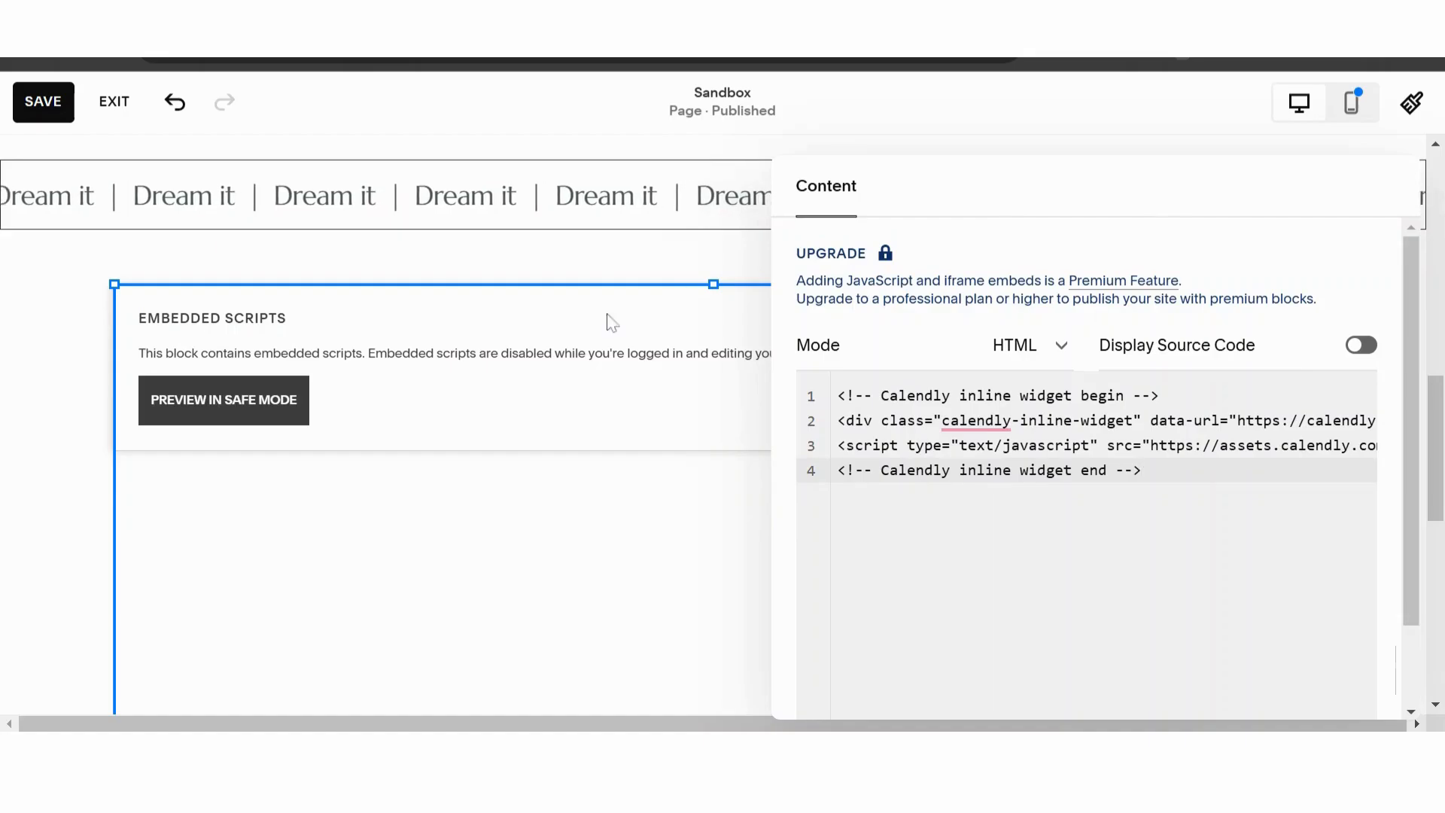
{"action": "left_click", "coordinate": [53, 363]}
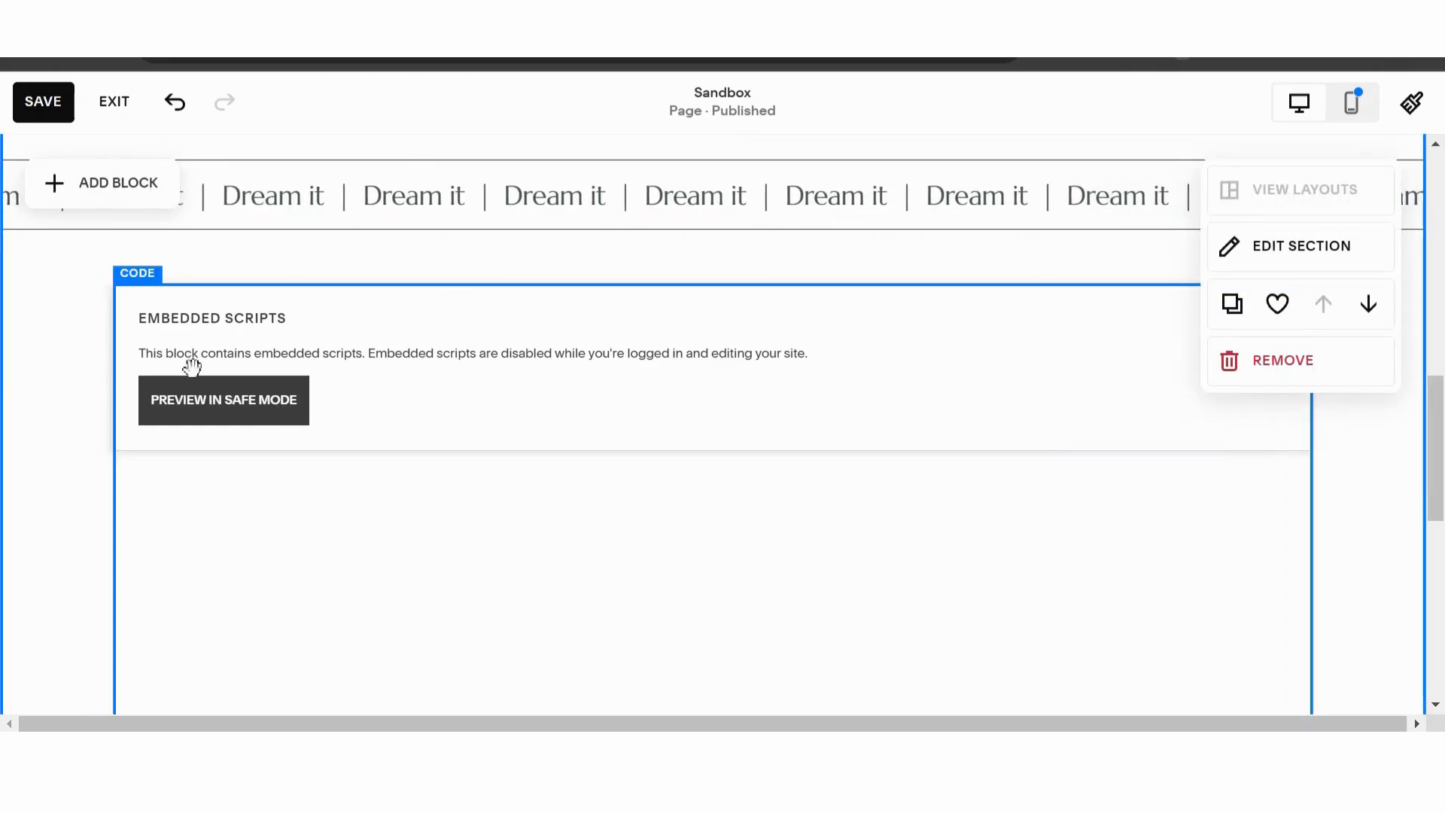
{"action": "left_click", "coordinate": [43, 104]}
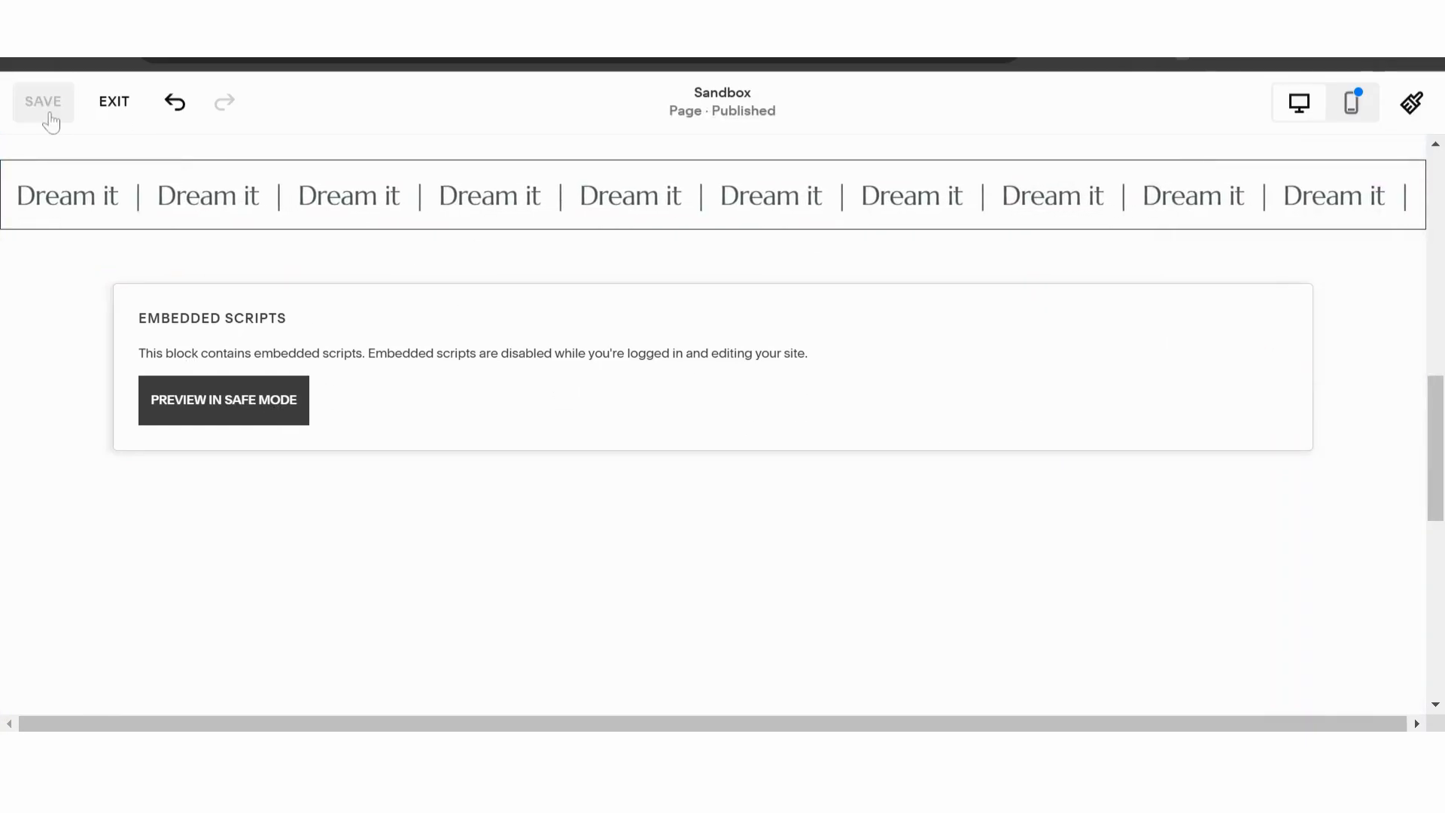
- Exit editing and examine the embedded Calendly booking calendar in the full-page preview
{"action": "left_click", "coordinate": [127, 114]}
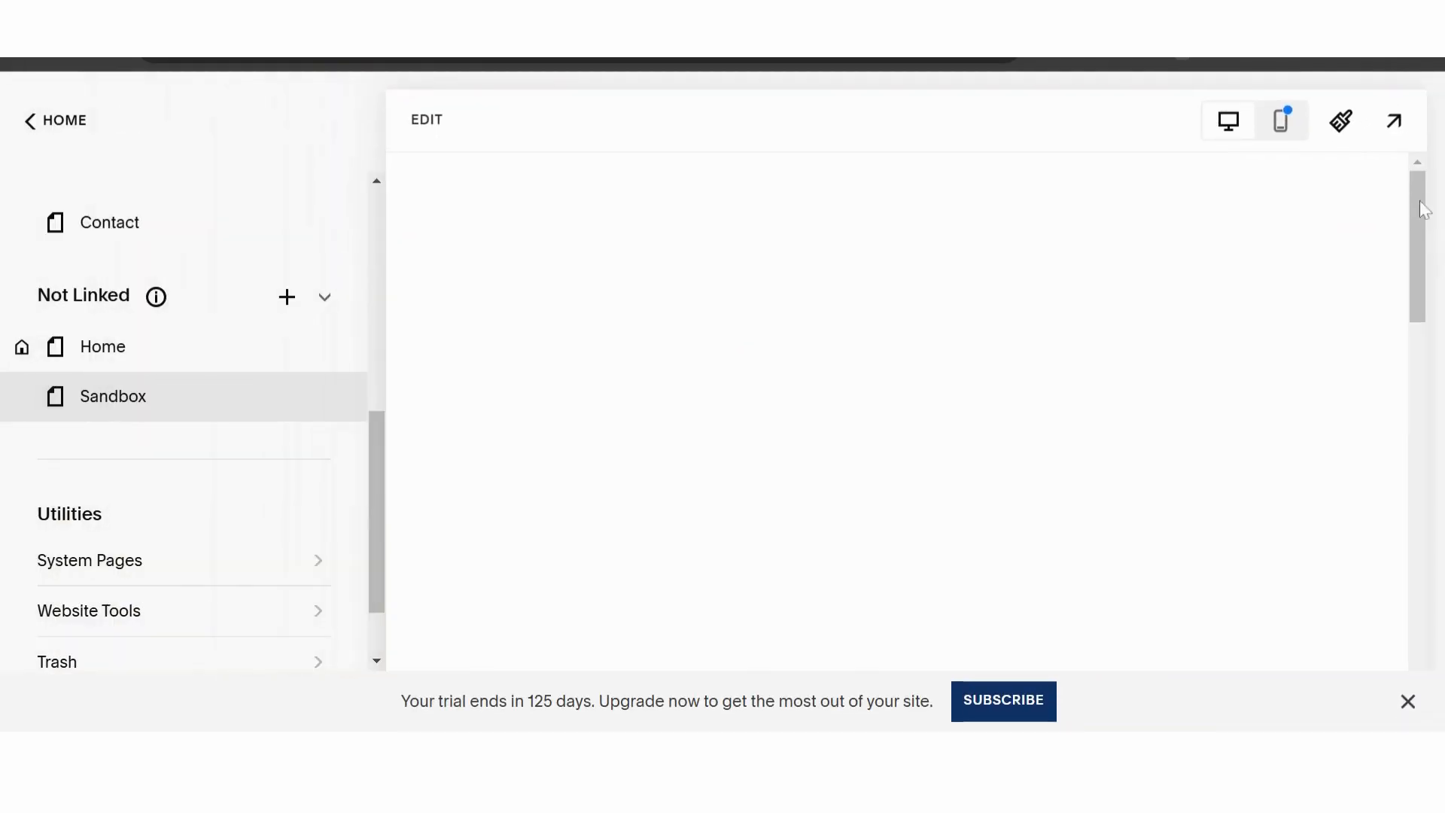
{"action": "left_click", "coordinate": [1391, 121]}
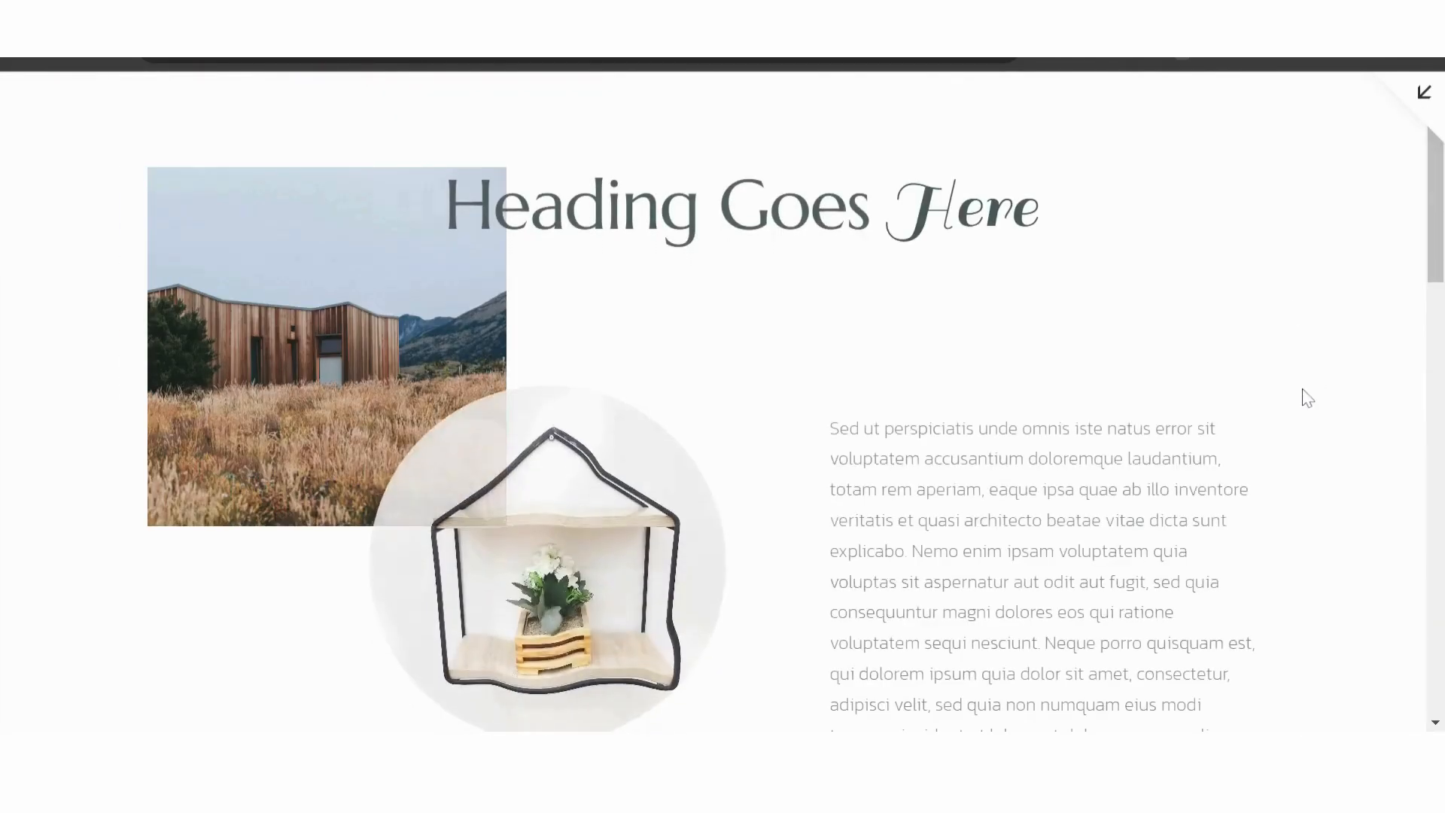
{"action": "scroll", "coordinate": [1305, 398], "scroll_direction": "down", "scroll_amount": 5}
{"action": "scroll", "coordinate": [1307, 397], "scroll_direction": "down", "scroll_amount": 8}
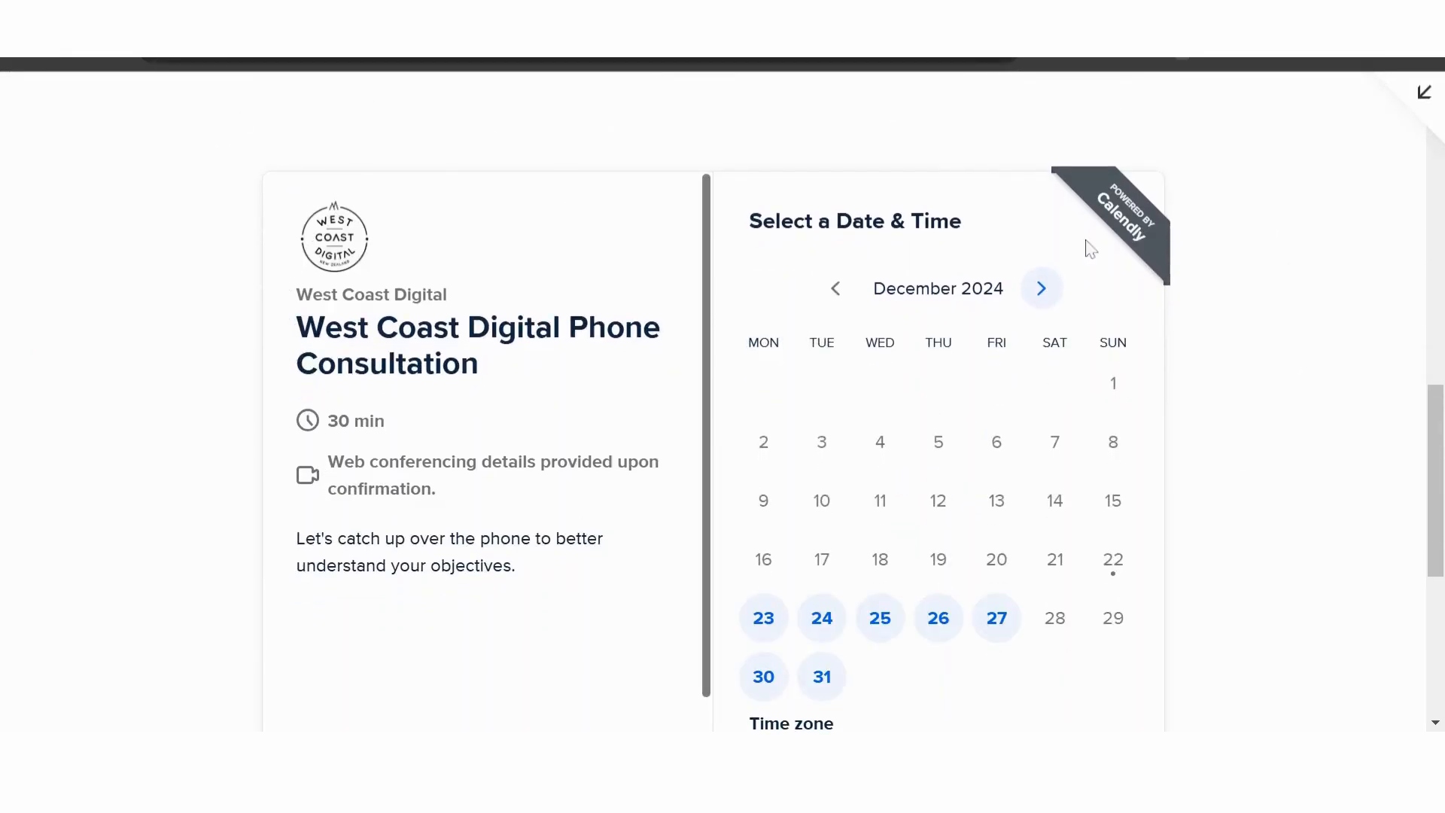
{"action": "scroll", "coordinate": [1305, 311], "scroll_direction": "down", "scroll_amount": 2}
{"action": "scroll", "coordinate": [1307, 310], "scroll_direction": "up", "scroll_amount": 1}
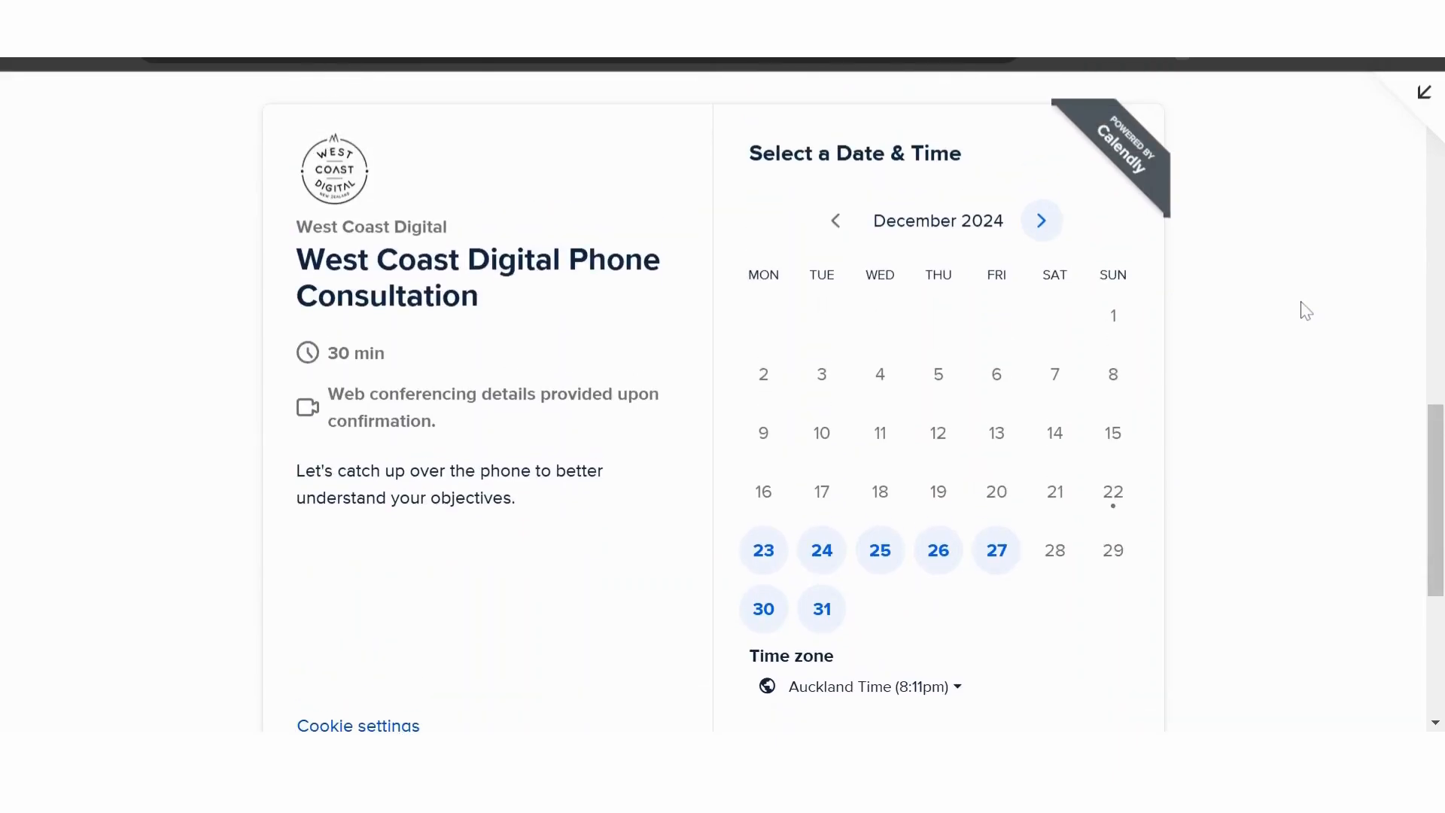
{"action": "scroll", "coordinate": [388, 583], "scroll_direction": "down", "scroll_amount": 3}
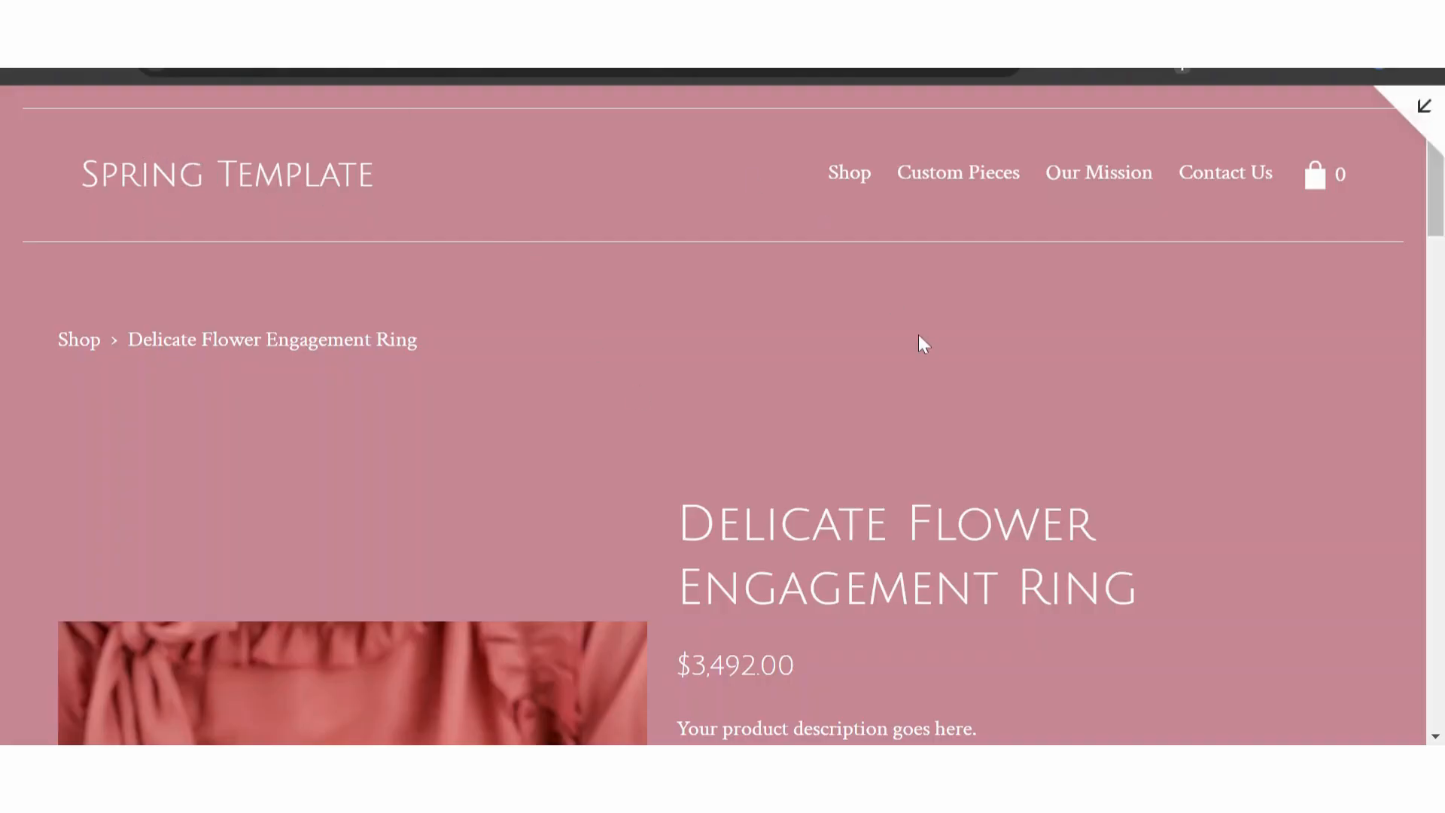
- Examine the Delicate Flower Engagement Ring product page, including its size options and the add-on product below Add To Cart
{"action": "scroll", "coordinate": [136, 355], "scroll_direction": "down", "scroll_amount": 2}
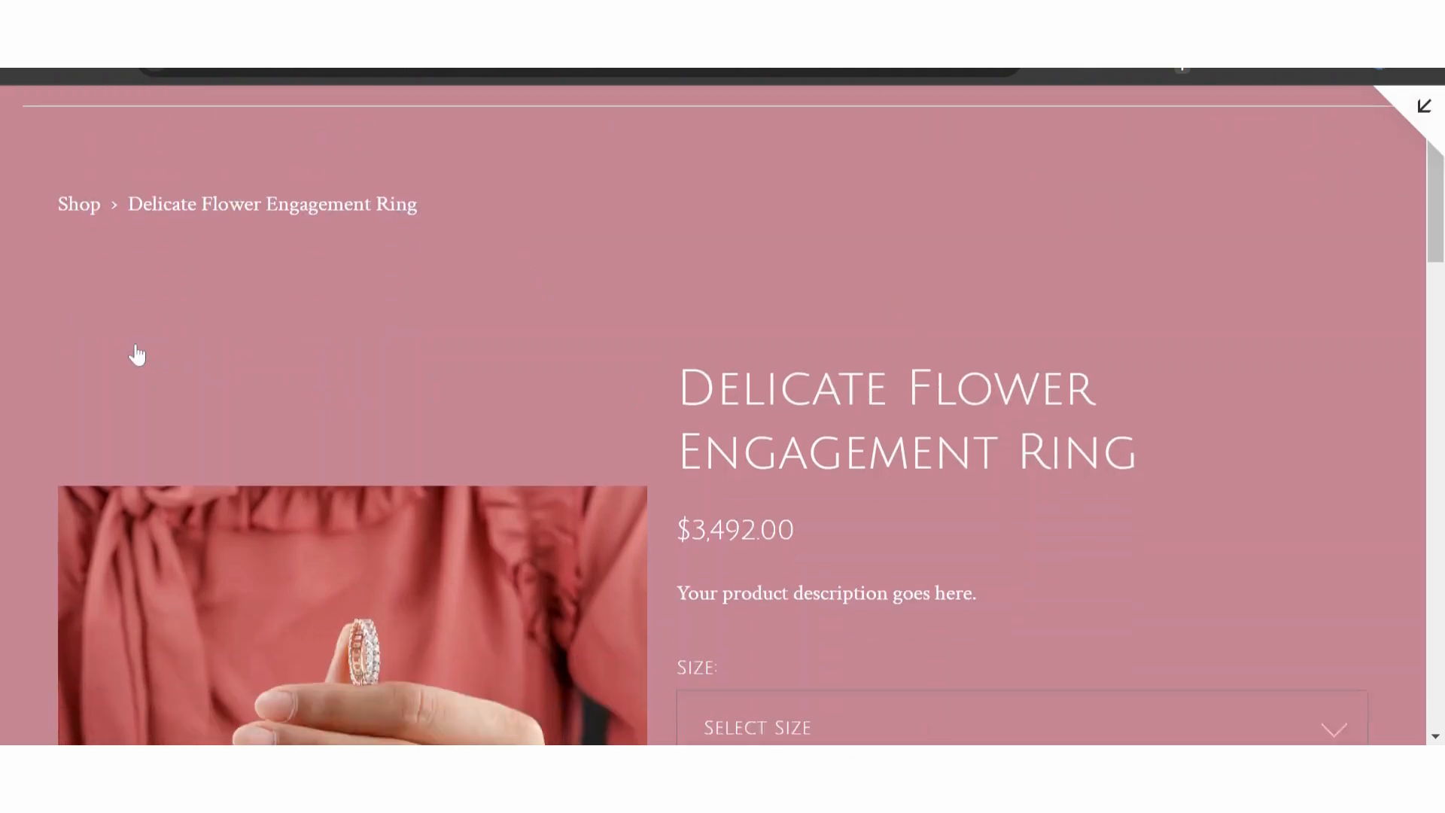
{"action": "scroll", "coordinate": [9, 306], "scroll_direction": "down", "scroll_amount": 2}
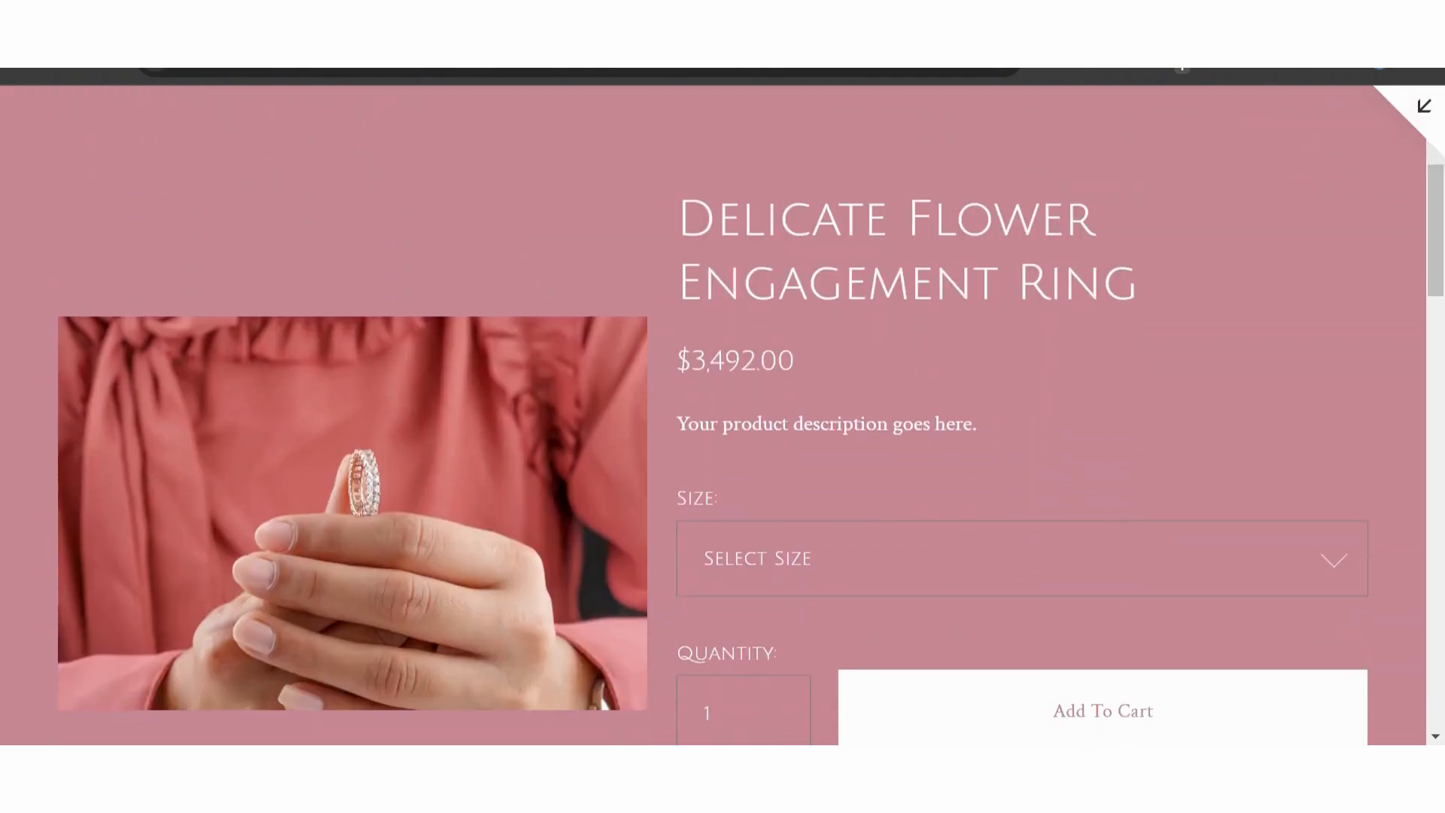
{"action": "scroll", "coordinate": [1291, 342], "scroll_direction": "down", "scroll_amount": 2}
{"action": "left_click", "coordinate": [1336, 441]}
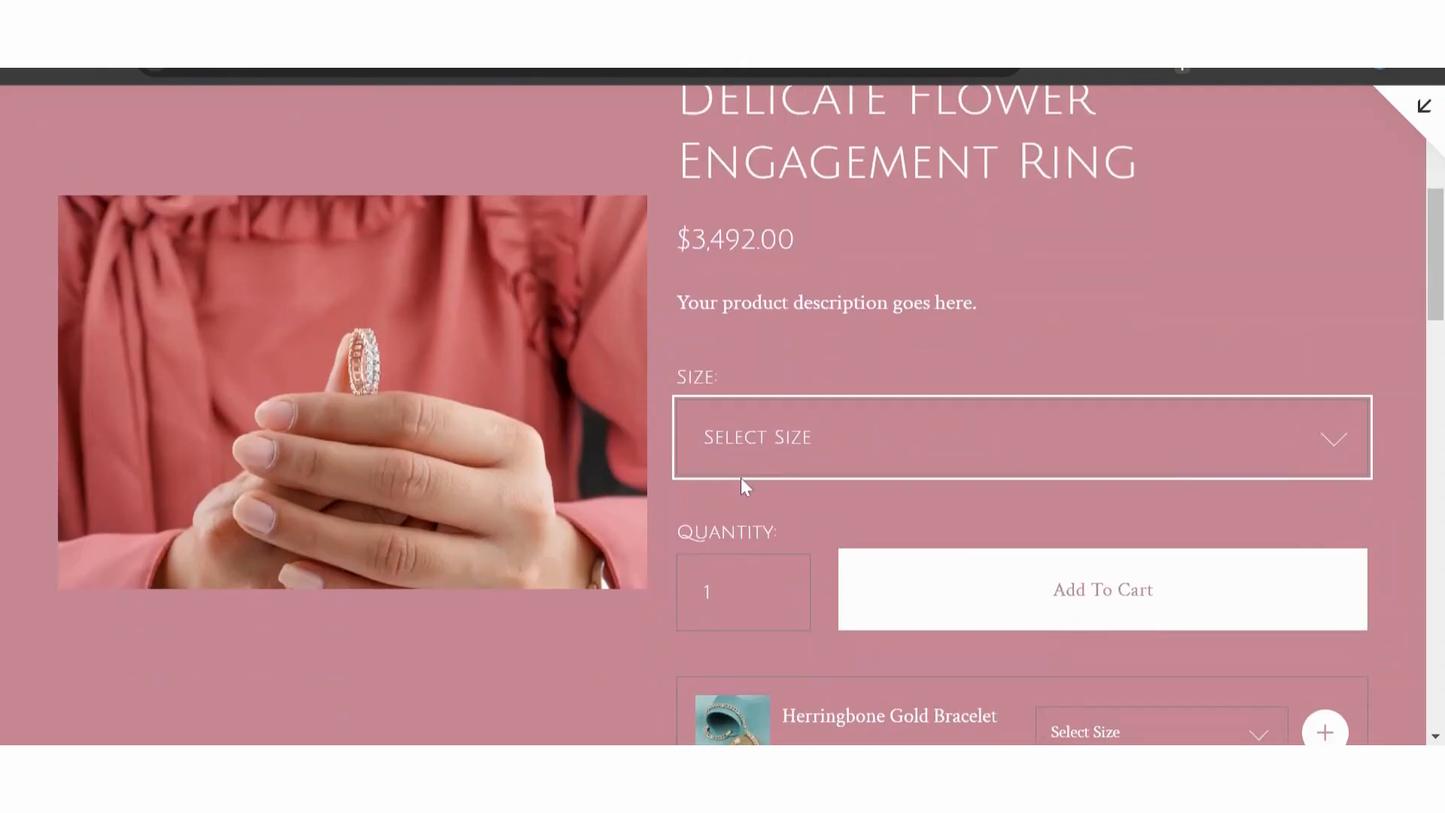
{"action": "scroll", "coordinate": [1215, 333], "scroll_direction": "down", "scroll_amount": 2}
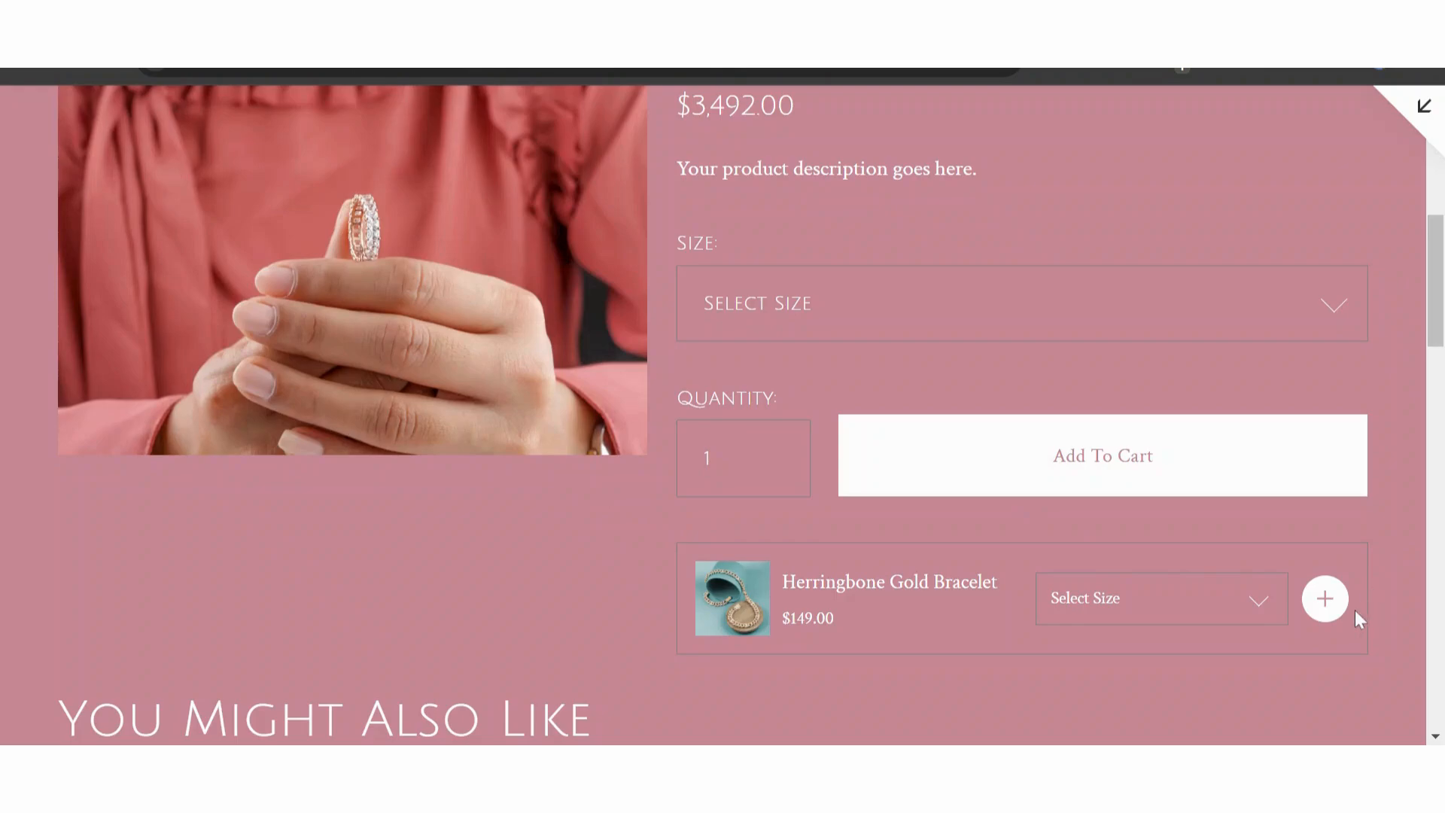
- Add the Herringbone Gold Bracelet add-on in size Large to the cart and try adding the ring without a size
{"action": "left_click", "coordinate": [1189, 571]}
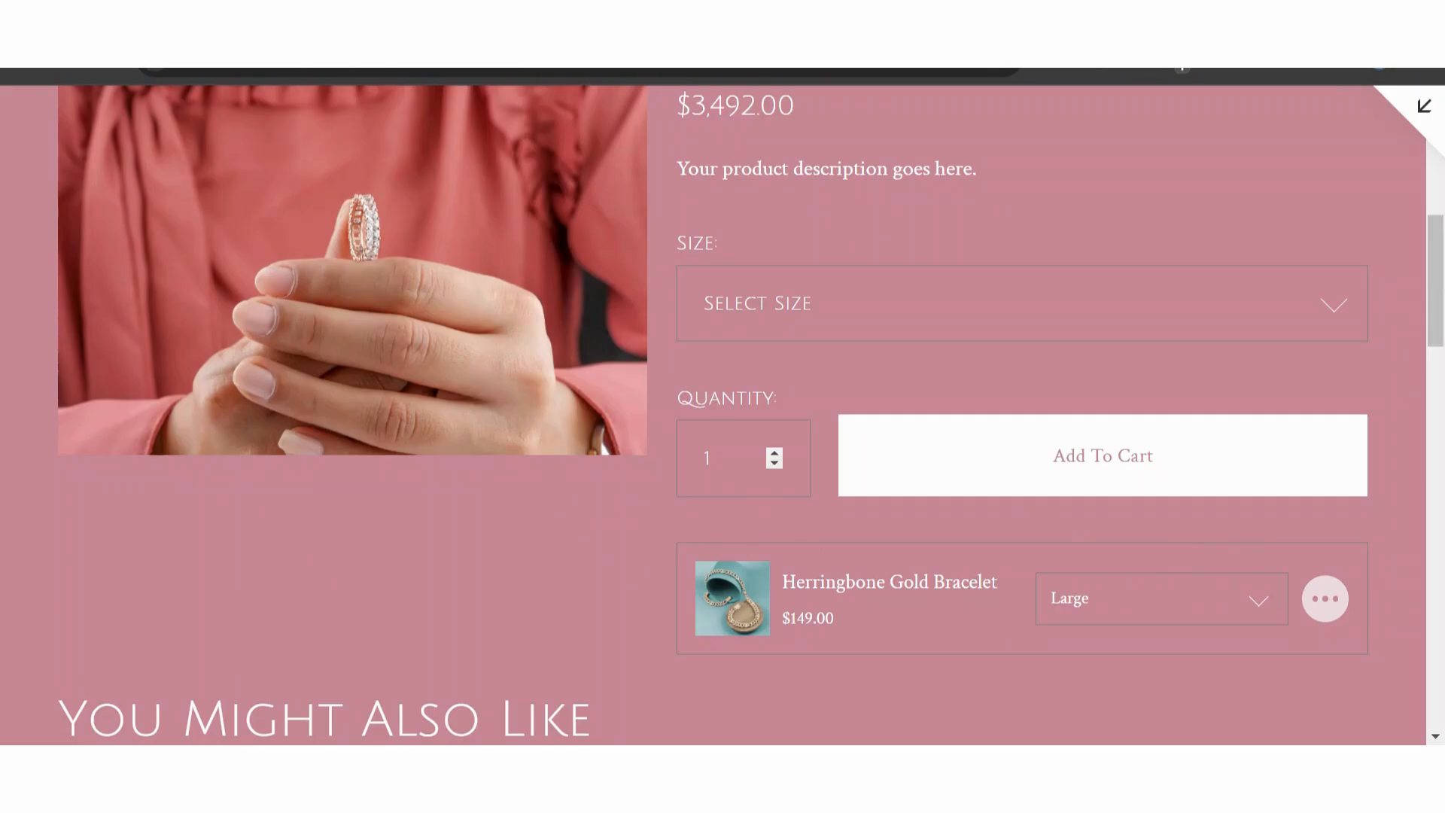
{"action": "left_click", "coordinate": [1124, 488]}
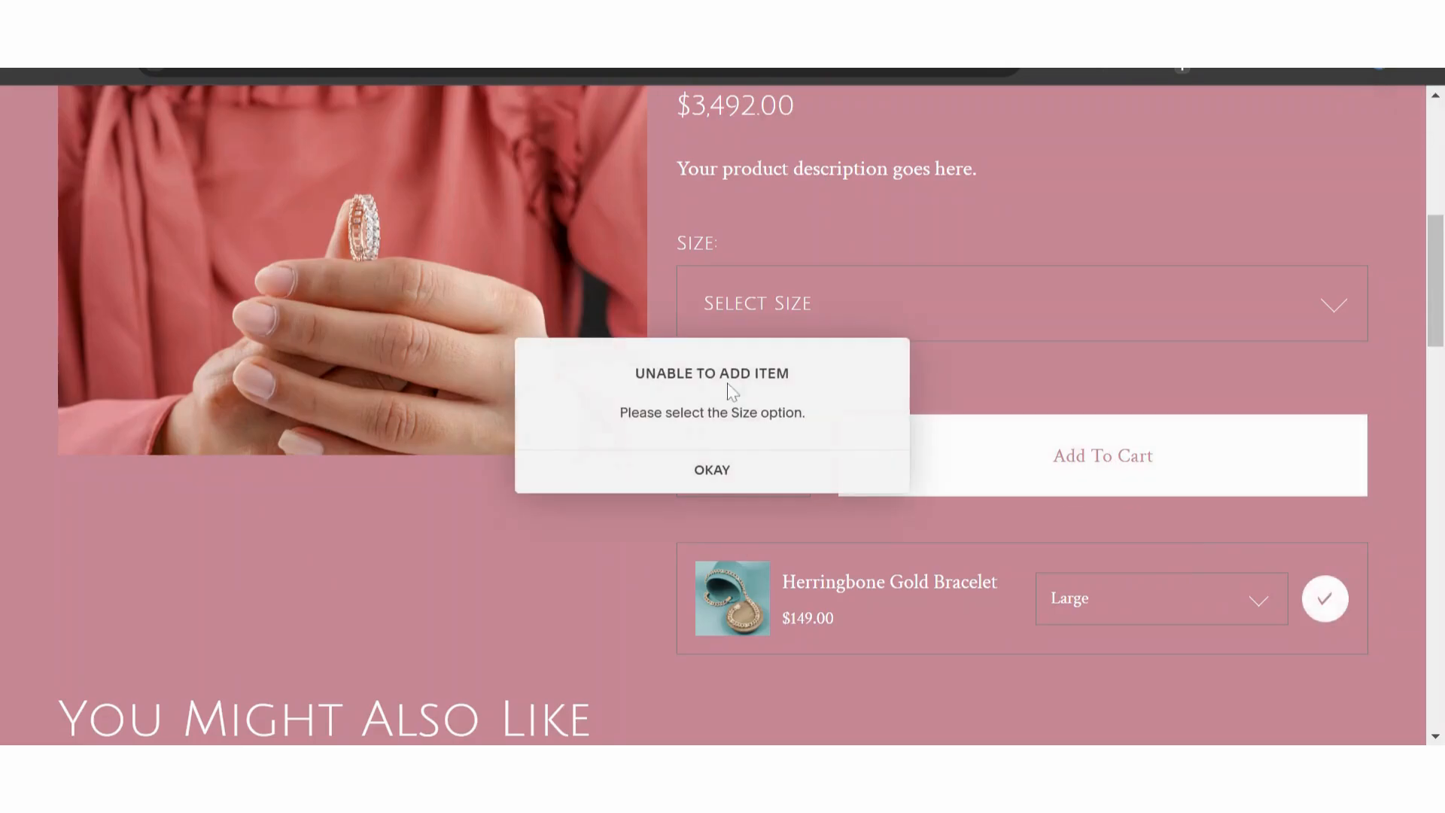
{"action": "left_click", "coordinate": [736, 469]}
- Look through the related products under "You Might Also Like" on the ring's product page
{"action": "scroll", "coordinate": [485, 535], "scroll_direction": "up", "scroll_amount": 3}
{"action": "scroll", "coordinate": [485, 536], "scroll_direction": "down", "scroll_amount": 4}
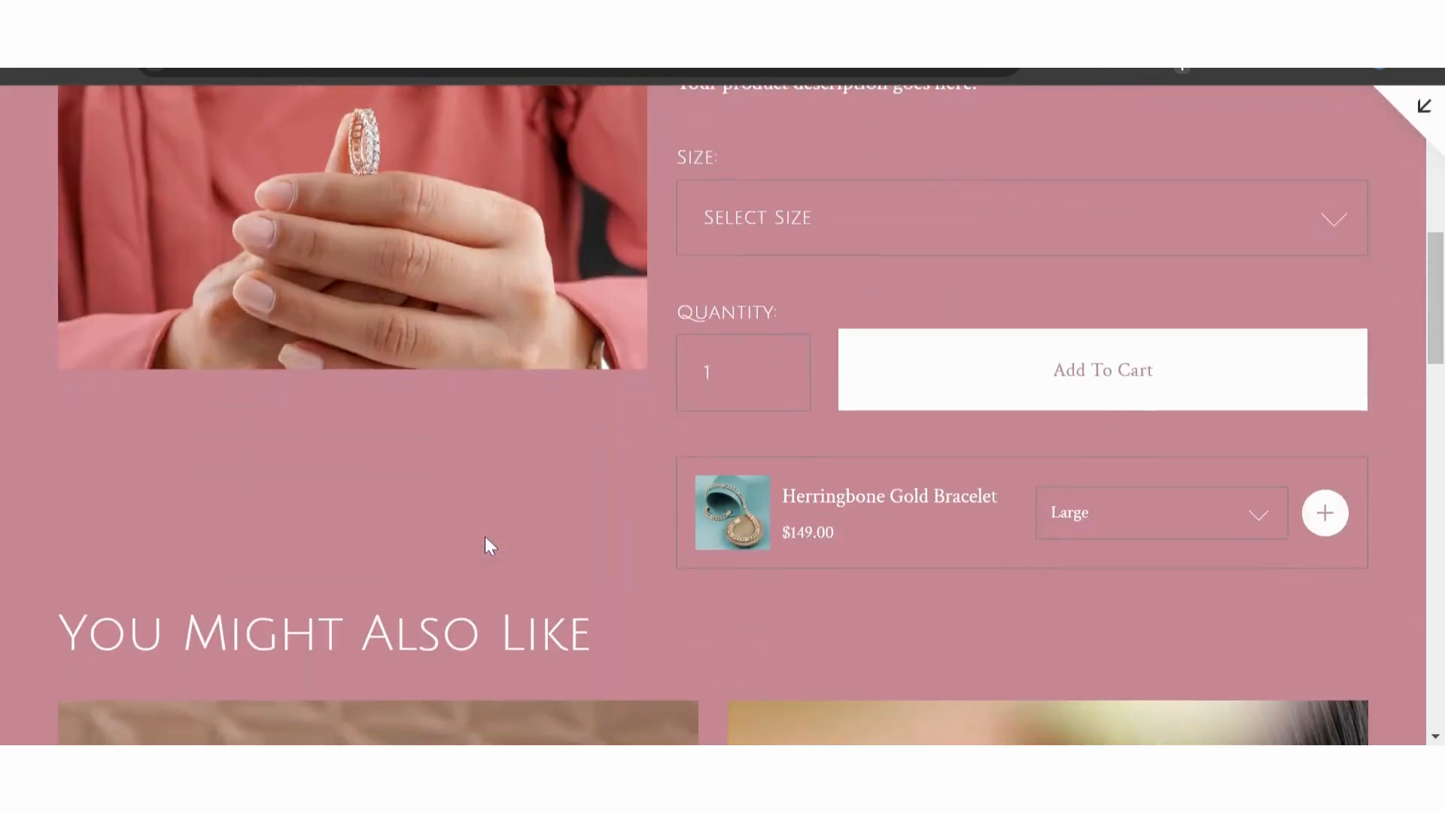
{"action": "scroll", "coordinate": [485, 536], "scroll_direction": "down", "scroll_amount": 10}
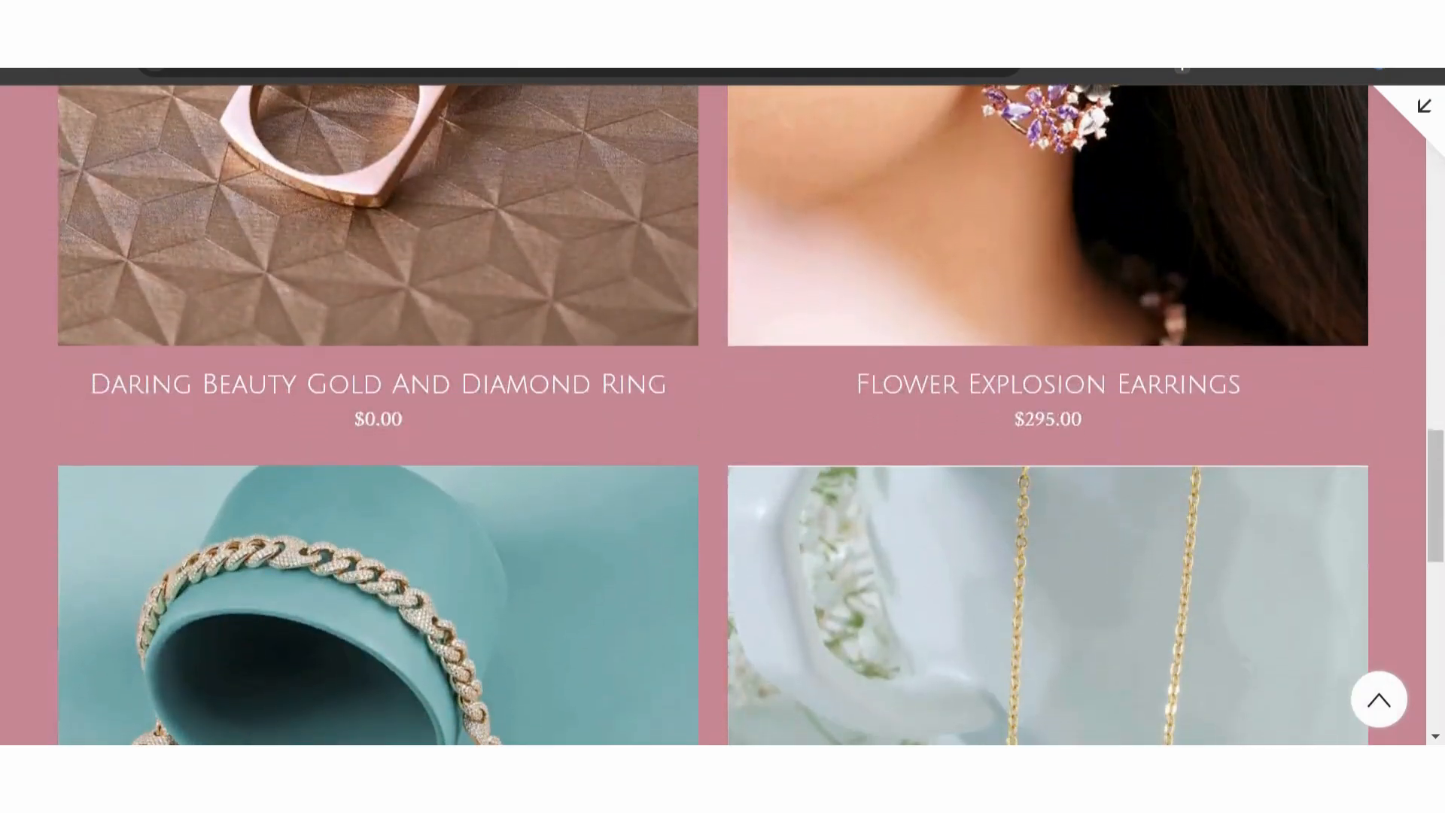
{"action": "scroll", "coordinate": [372, 415], "scroll_direction": "down", "scroll_amount": 5}
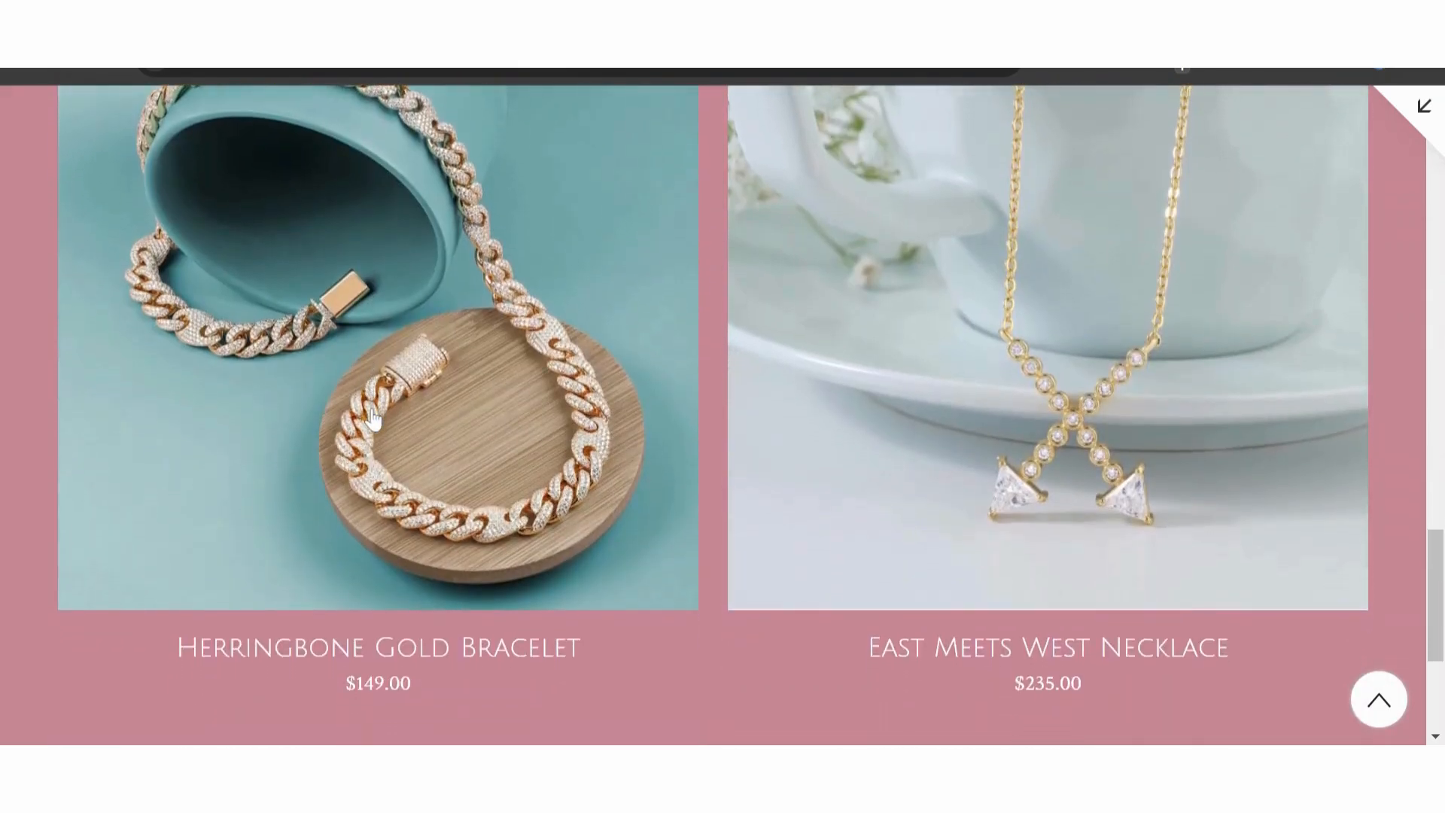
{"action": "scroll", "coordinate": [834, 579], "scroll_direction": "up", "scroll_amount": 12}
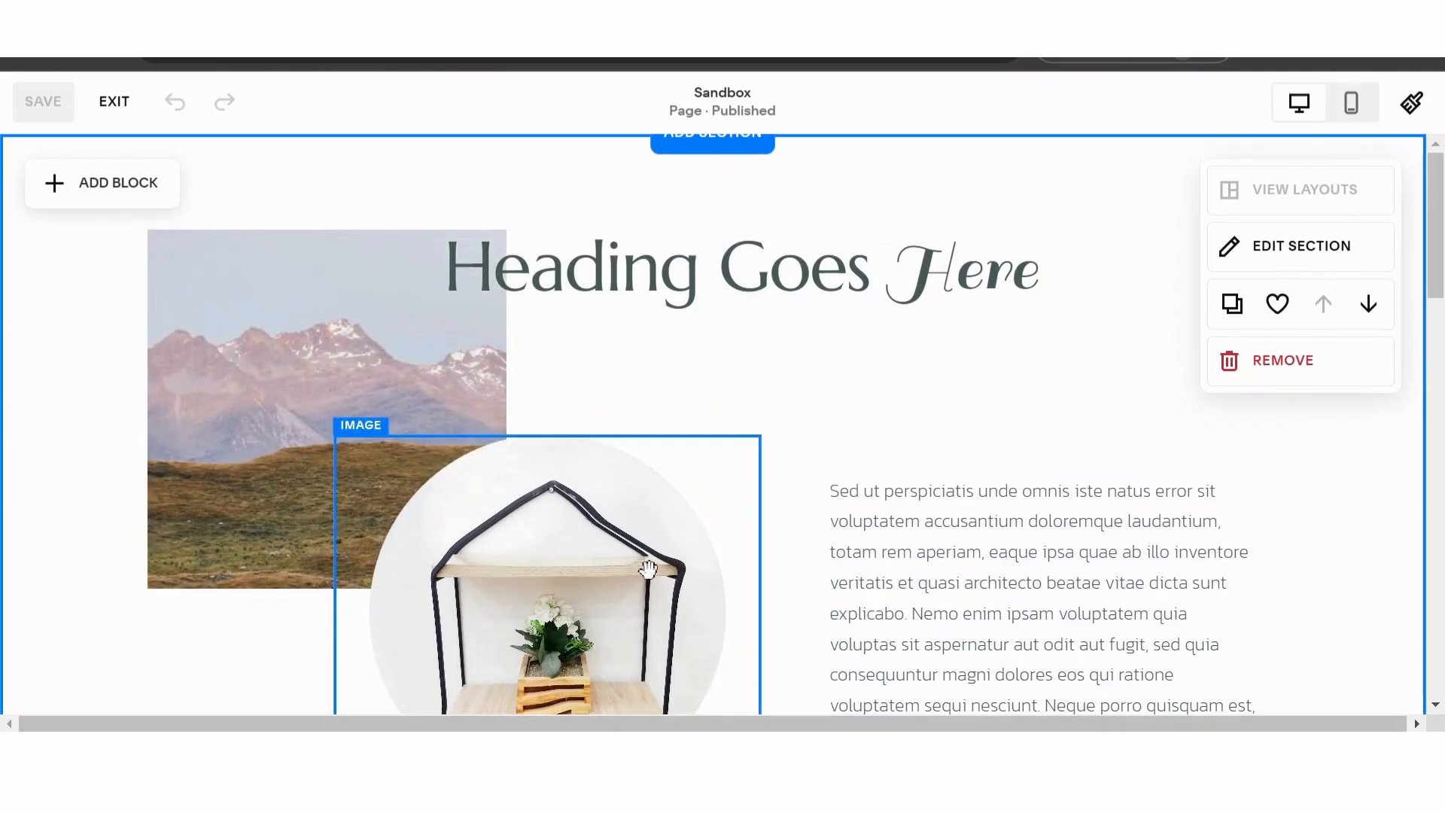
- Move the circular shelf image upward on the Sandbox page so it overlaps more of the gallery image
{"action": "left_click_drag", "start_coordinate": [647, 569], "coordinate": [474, 443]}
{"action": "left_click_drag", "start_coordinate": [413, 399], "coordinate": [413, 397]}
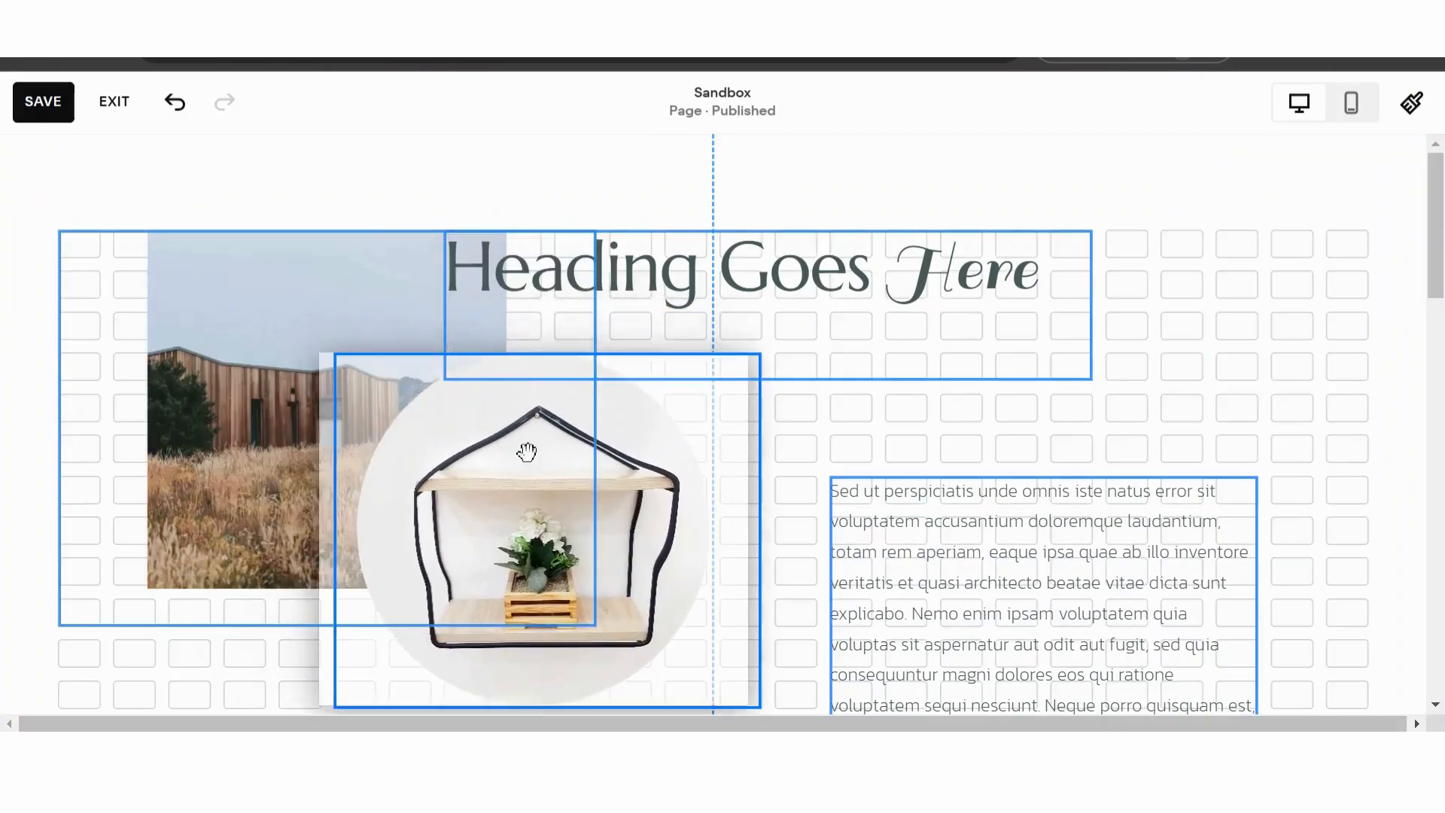
{"action": "scroll", "coordinate": [519, 455], "scroll_direction": "down", "scroll_amount": 3}
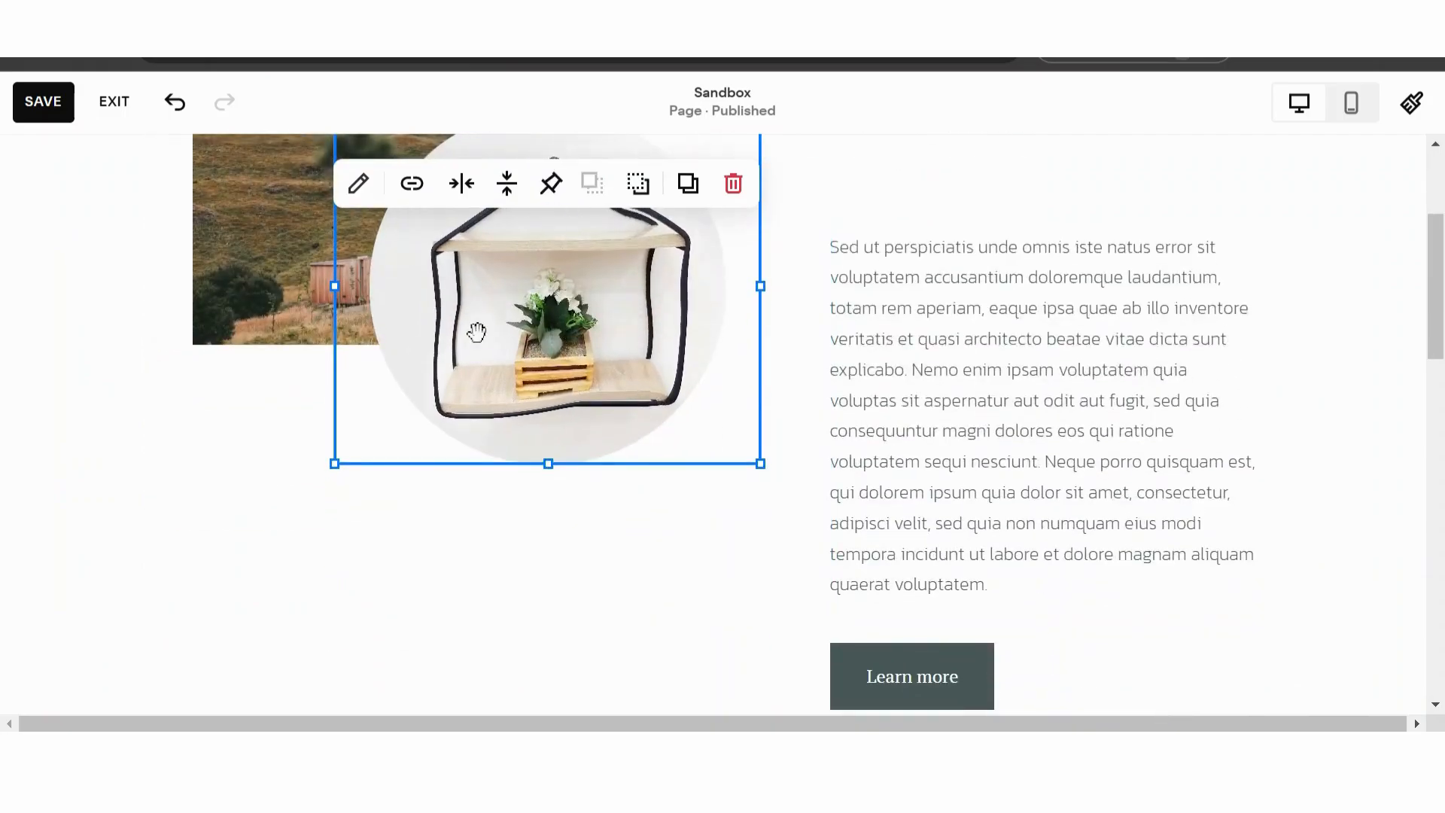
- Shift the circular shelf image slightly to the left so it overlaps more of the gallery image
{"action": "scroll", "coordinate": [477, 332], "scroll_direction": "up", "scroll_amount": 3}
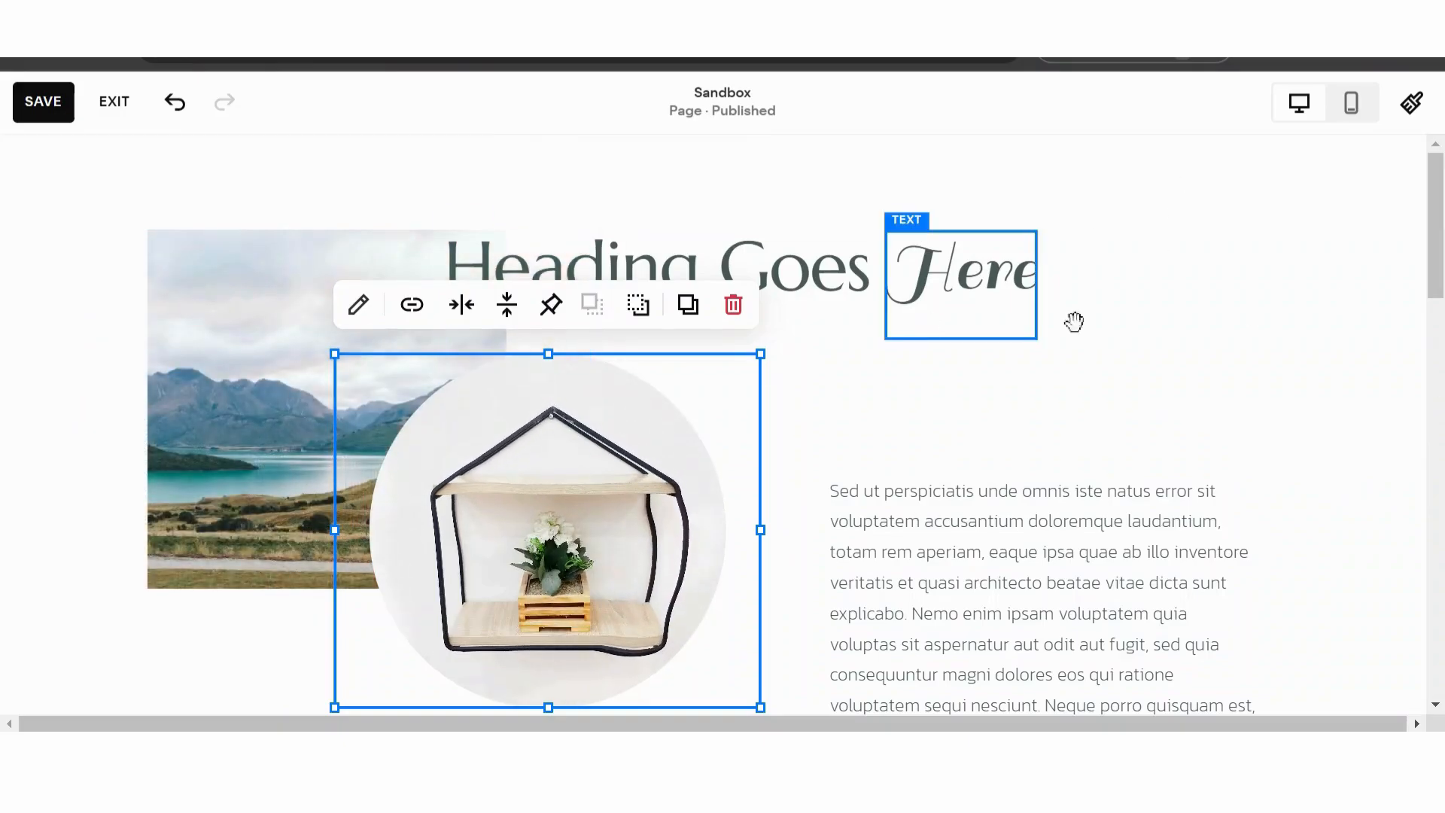
{"action": "scroll", "coordinate": [1247, 603], "scroll_direction": "down", "scroll_amount": 6}
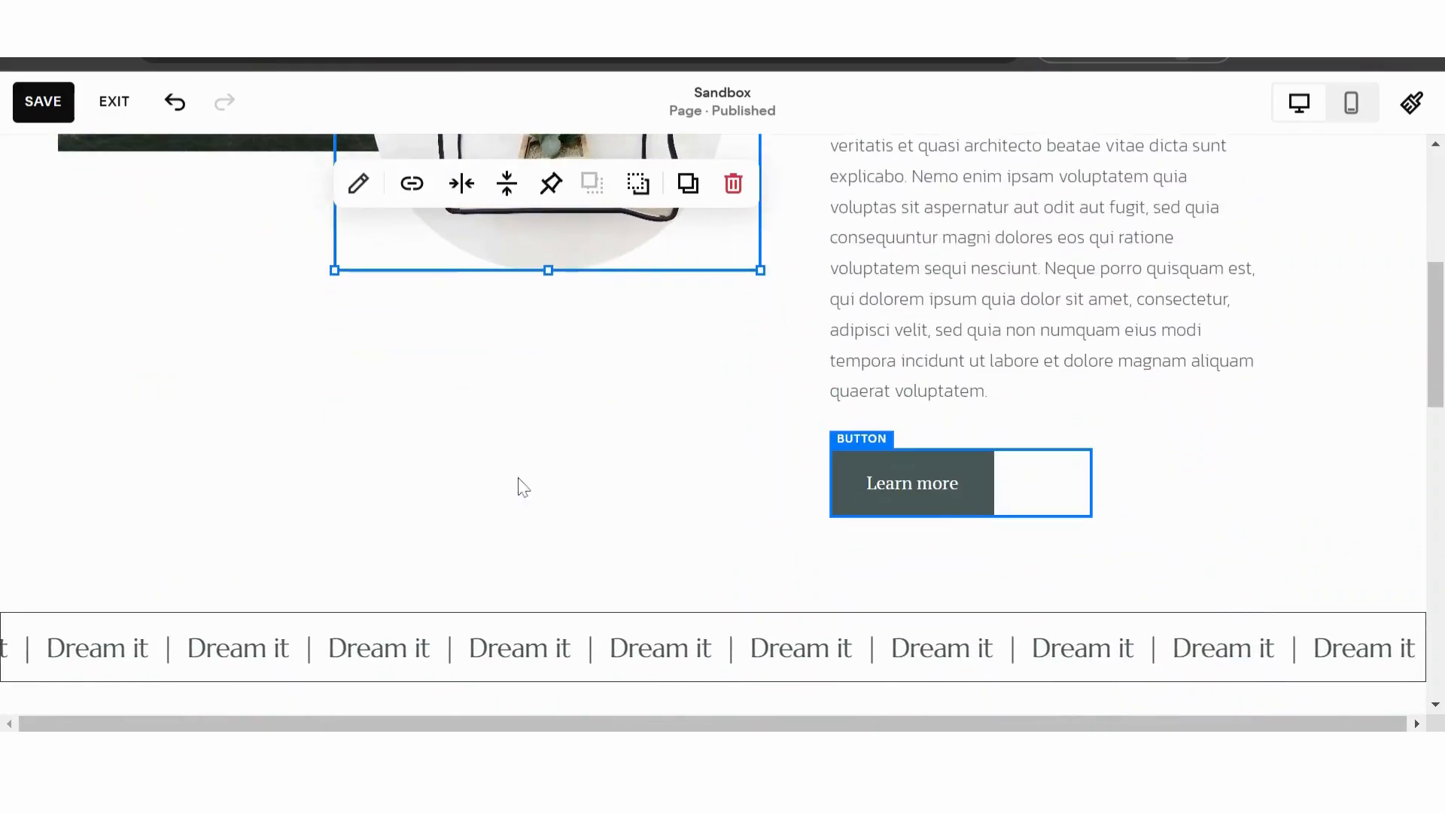
{"action": "scroll", "coordinate": [222, 494], "scroll_direction": "down", "scroll_amount": 3}
{"action": "scroll", "coordinate": [219, 481], "scroll_direction": "up", "scroll_amount": 5}
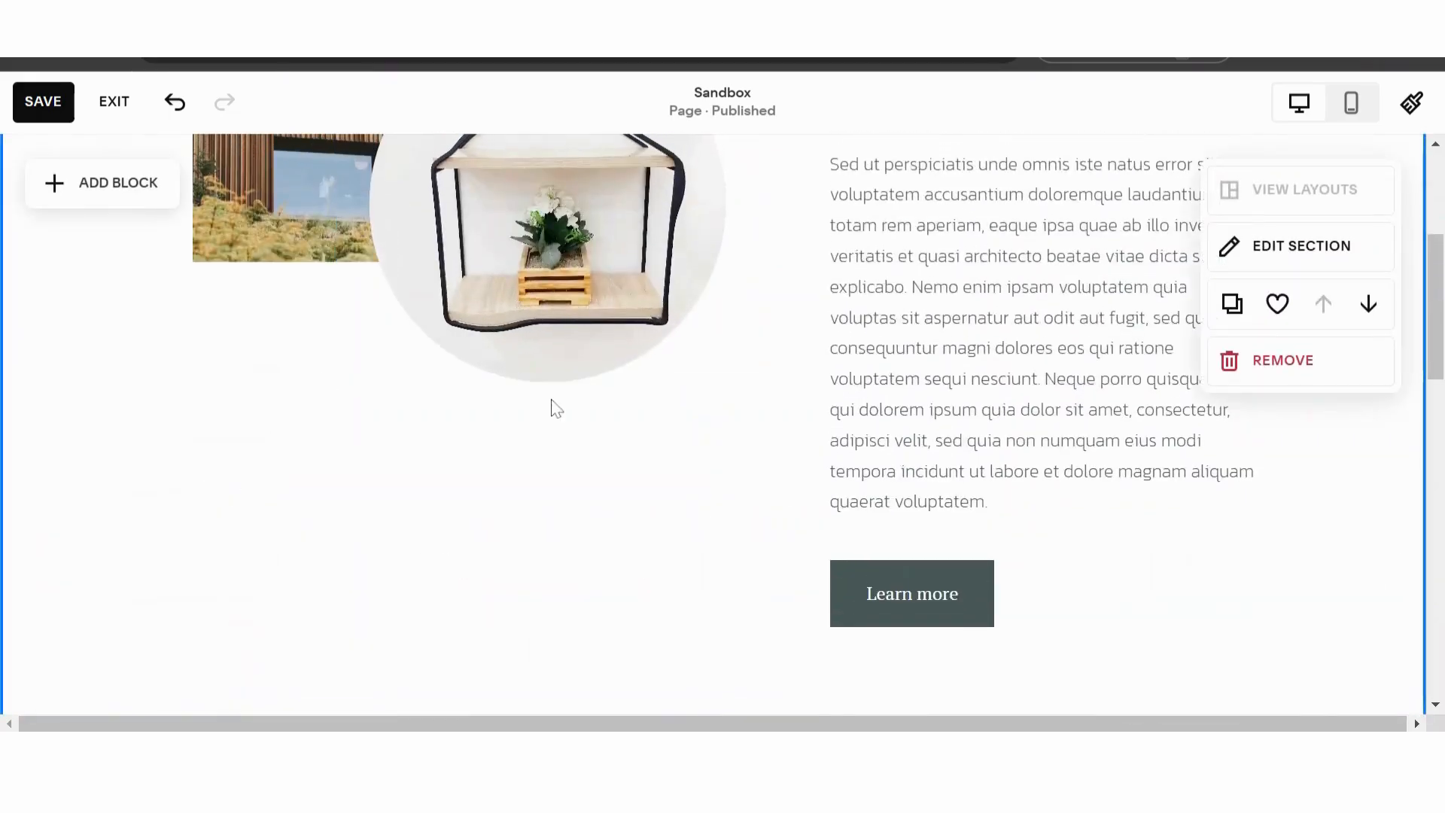
{"action": "scroll", "coordinate": [555, 407], "scroll_direction": "up", "scroll_amount": 4}
{"action": "left_click_drag", "start_coordinate": [474, 442], "coordinate": [459, 439]}
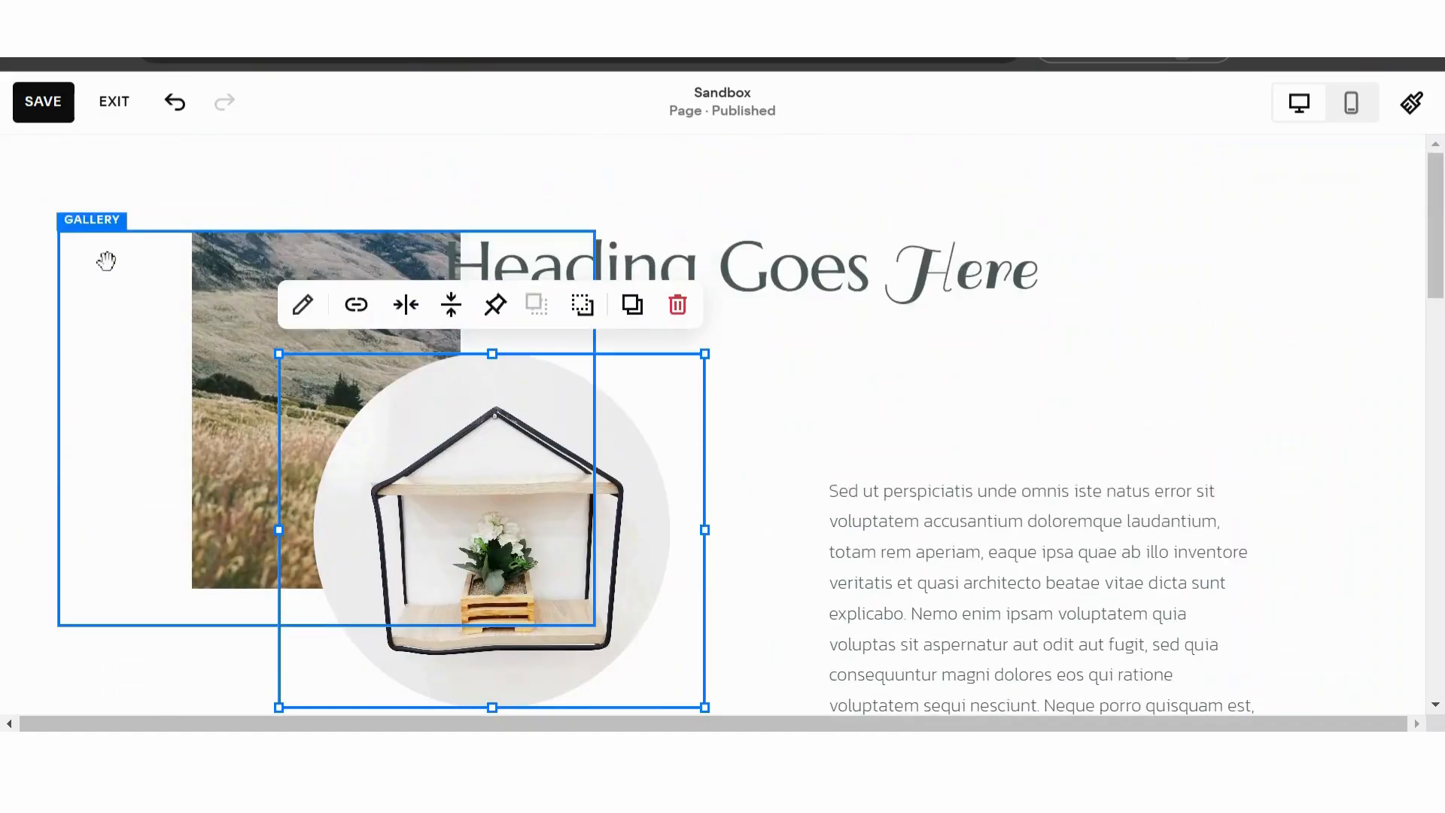
- Look at the shelf image's Image Effect options and the text formatting of the heading word "Here"
{"action": "left_click", "coordinate": [192, 281]}
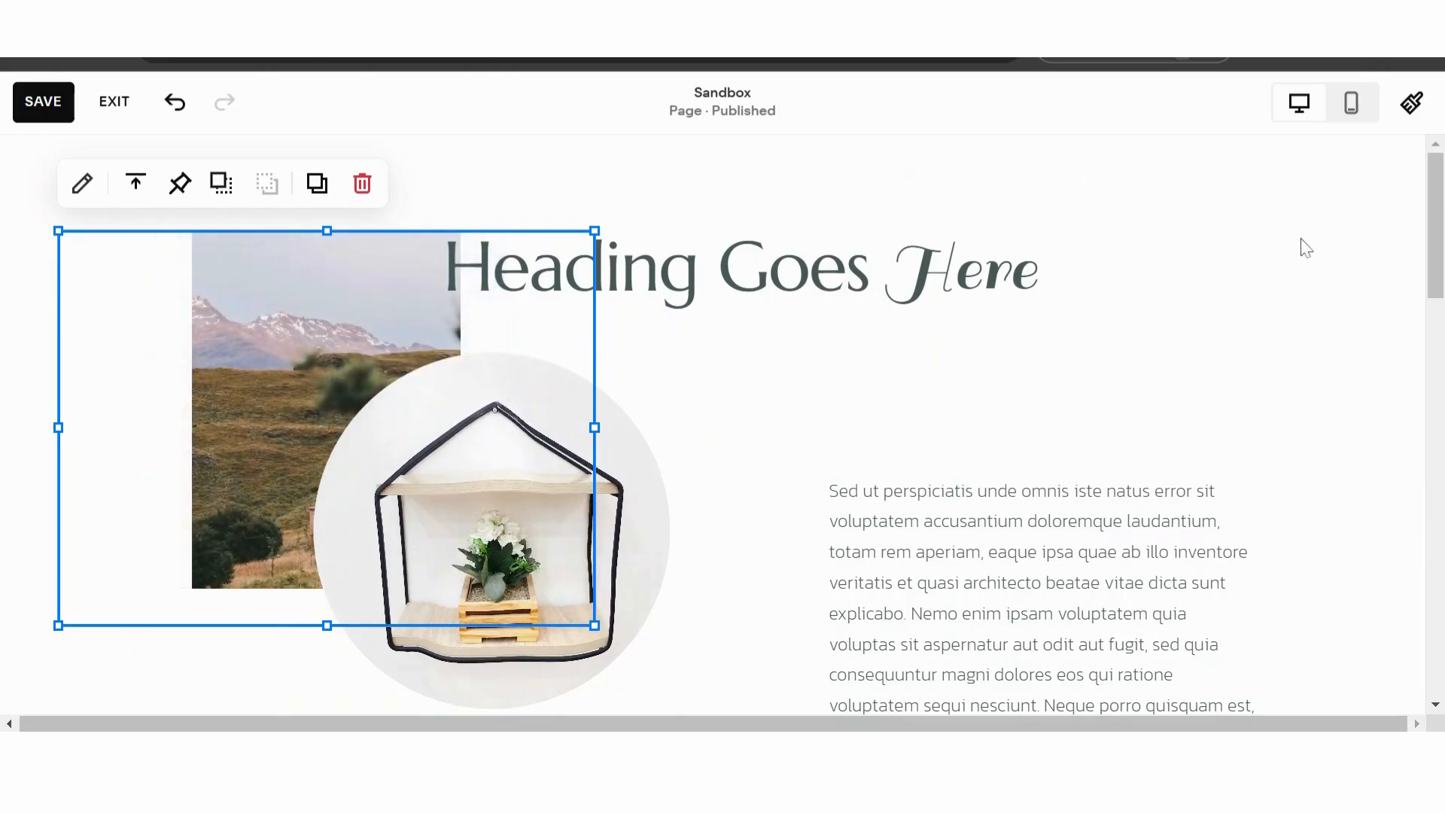
{"action": "left_click", "coordinate": [1305, 246]}
{"action": "scroll", "coordinate": [506, 382], "scroll_direction": "down", "scroll_amount": 1}
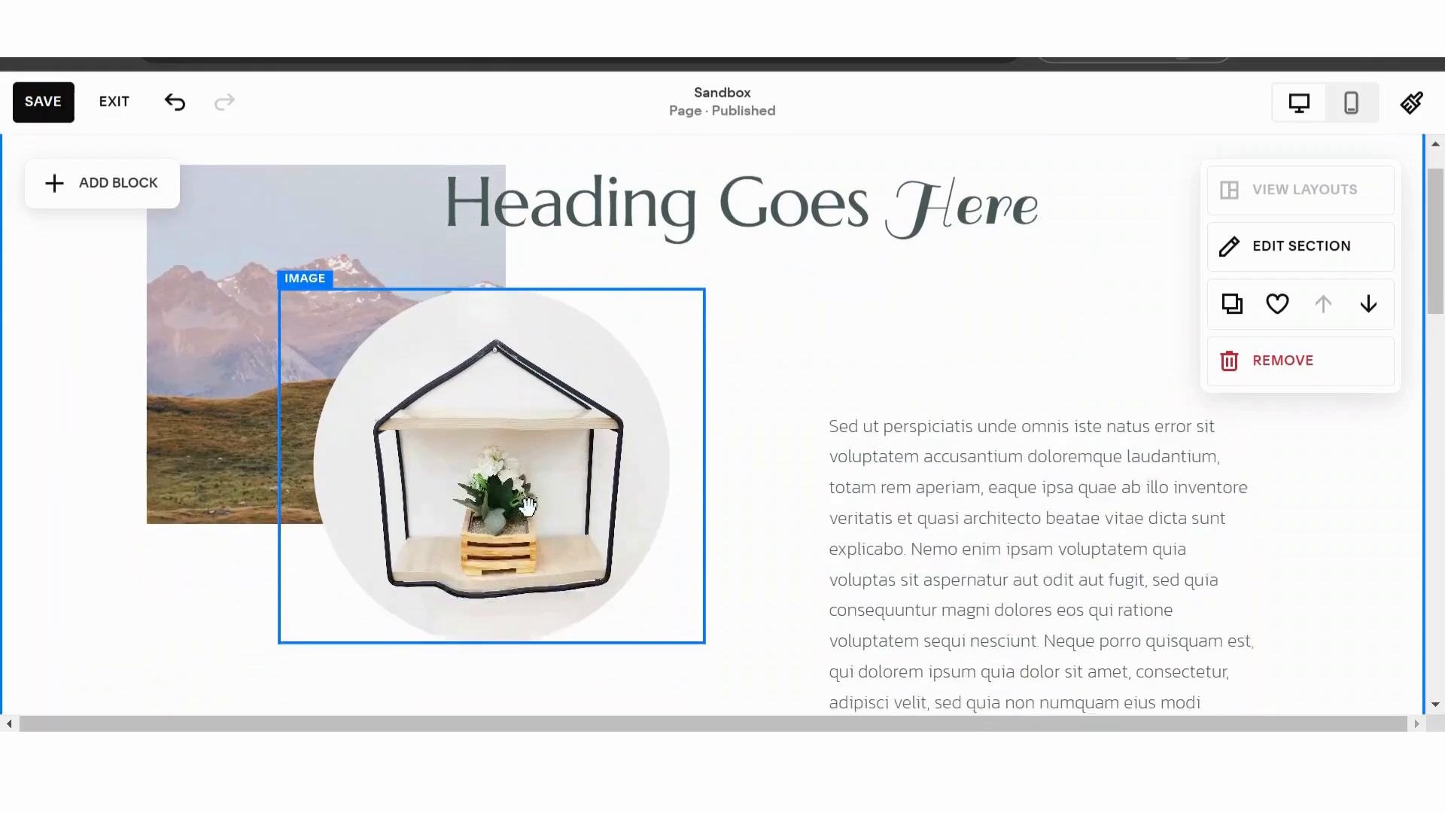
{"action": "double_click", "coordinate": [506, 381]}
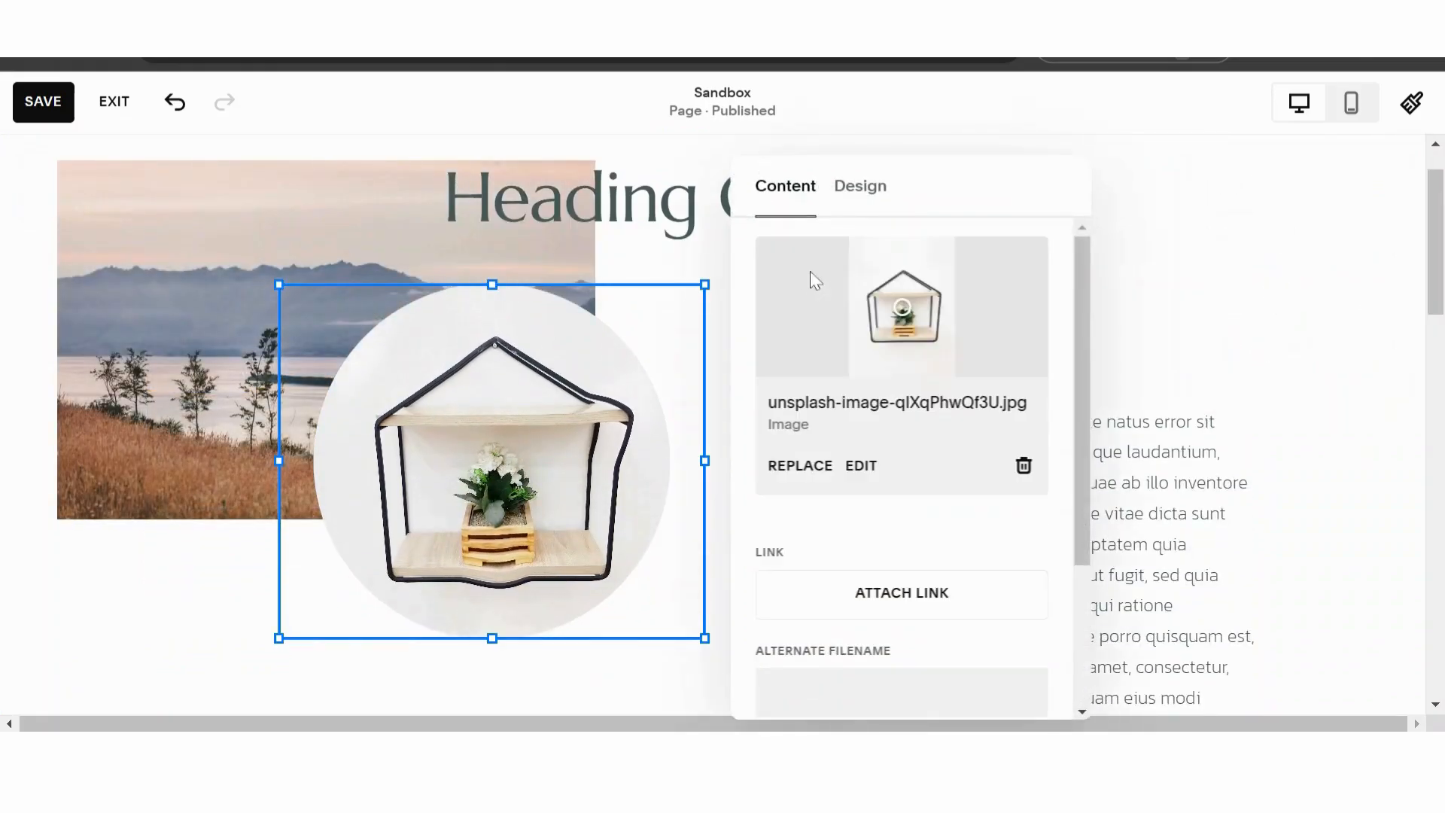
{"action": "left_click", "coordinate": [860, 189]}
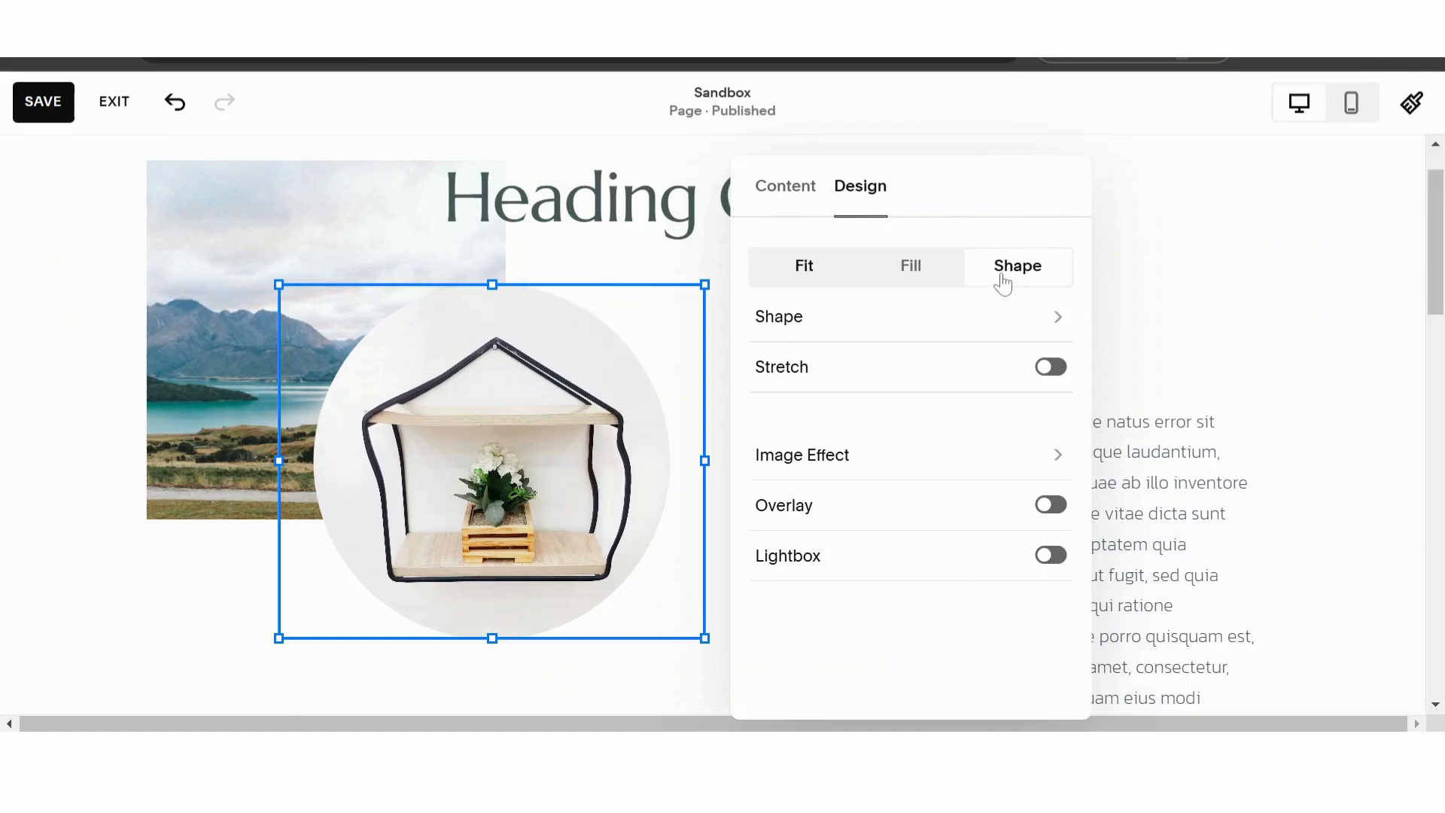
{"action": "left_click", "coordinate": [921, 474]}
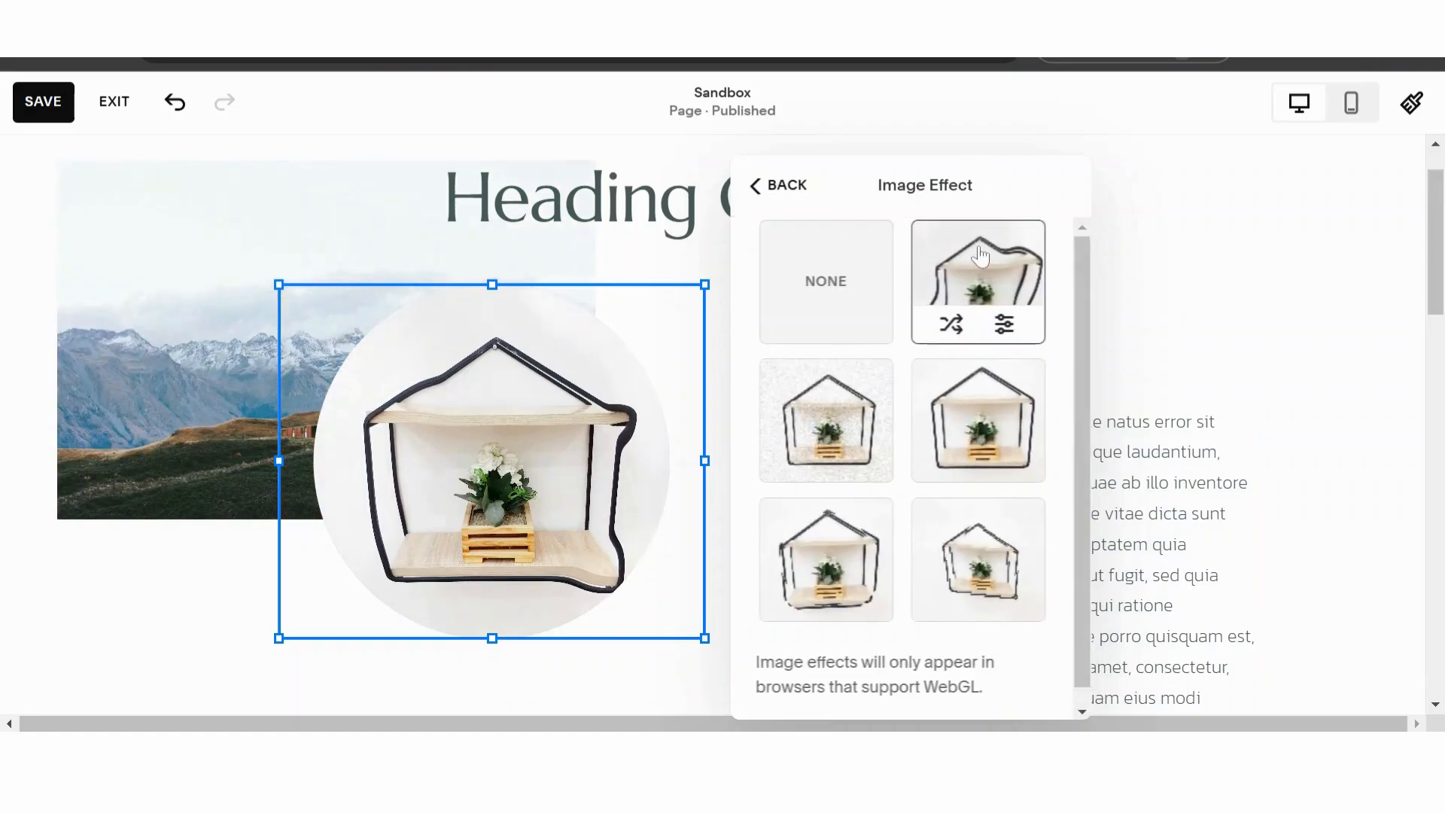
{"action": "left_click", "coordinate": [1205, 357]}
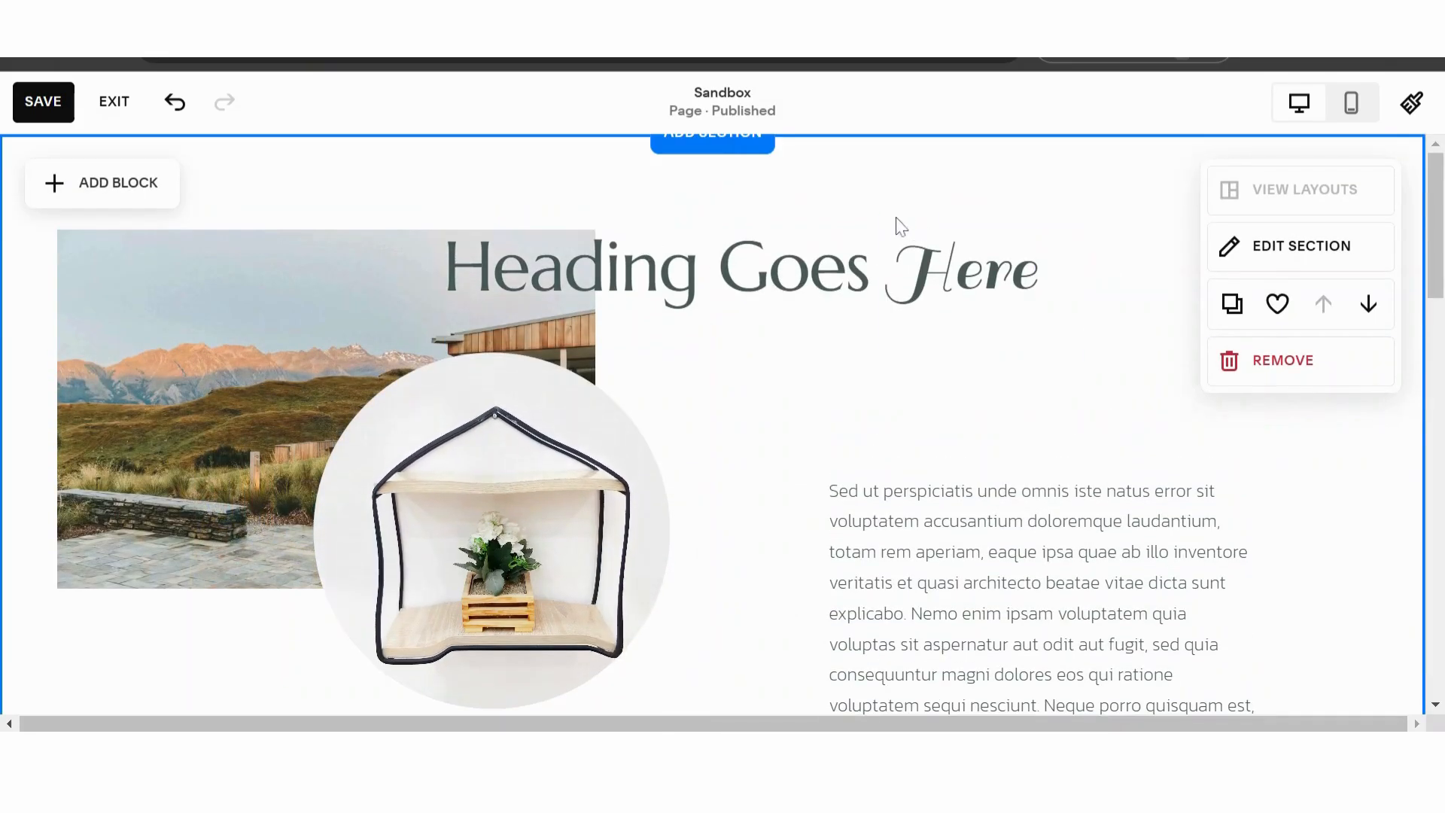
{"action": "double_click", "coordinate": [924, 248]}
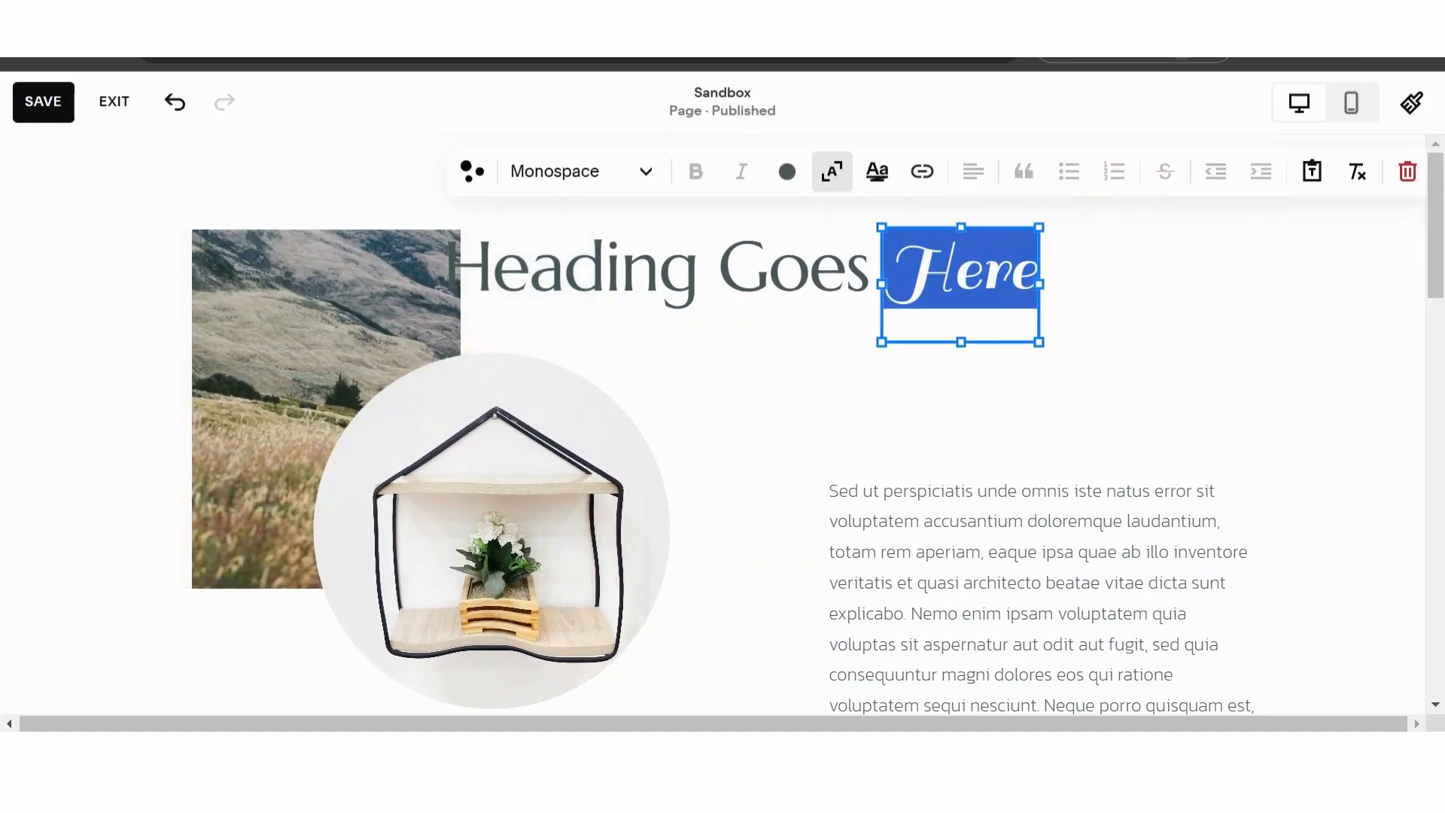
{"action": "left_click", "coordinate": [1175, 338]}
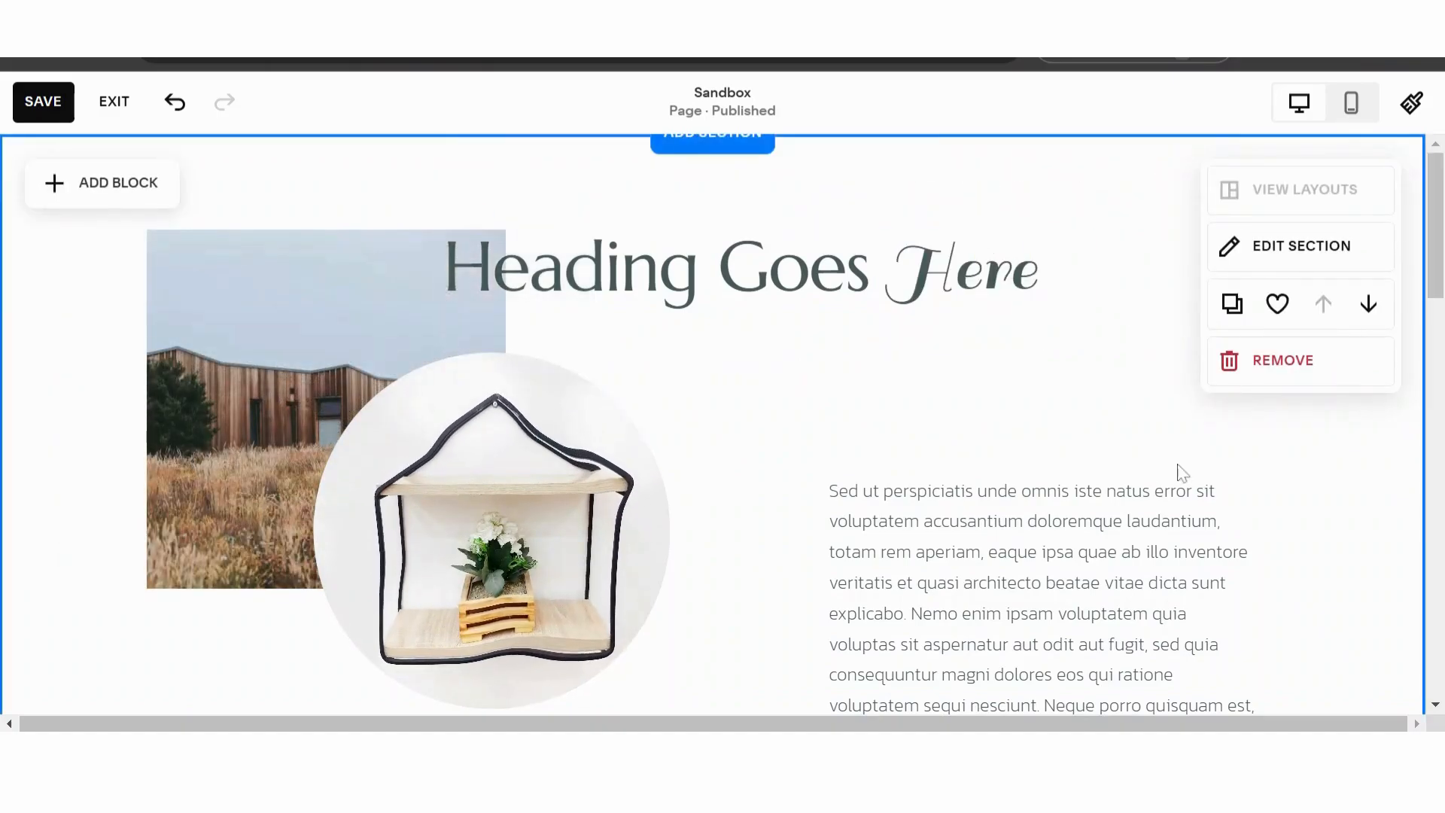
- Place the paragraph text block slightly higher beside the shelf image and move the Learn more button up beneath it
{"action": "left_click_drag", "start_coordinate": [963, 517], "coordinate": [463, 225]}
{"action": "scroll", "coordinate": [944, 437], "scroll_direction": "down", "scroll_amount": 5}
{"action": "scroll", "coordinate": [465, 301], "scroll_direction": "up", "scroll_amount": 4}
{"action": "left_click_drag", "start_coordinate": [480, 524], "coordinate": [931, 611]}
{"action": "scroll", "coordinate": [931, 610], "scroll_direction": "down", "scroll_amount": 2}
{"action": "left_click_drag", "start_coordinate": [909, 467], "coordinate": [902, 507]}
- Add an accordion block to the section and place it overlapping the Learn more button and the scrolling "Dream it" text
{"action": "scroll", "coordinate": [484, 474], "scroll_direction": "down", "scroll_amount": 4}
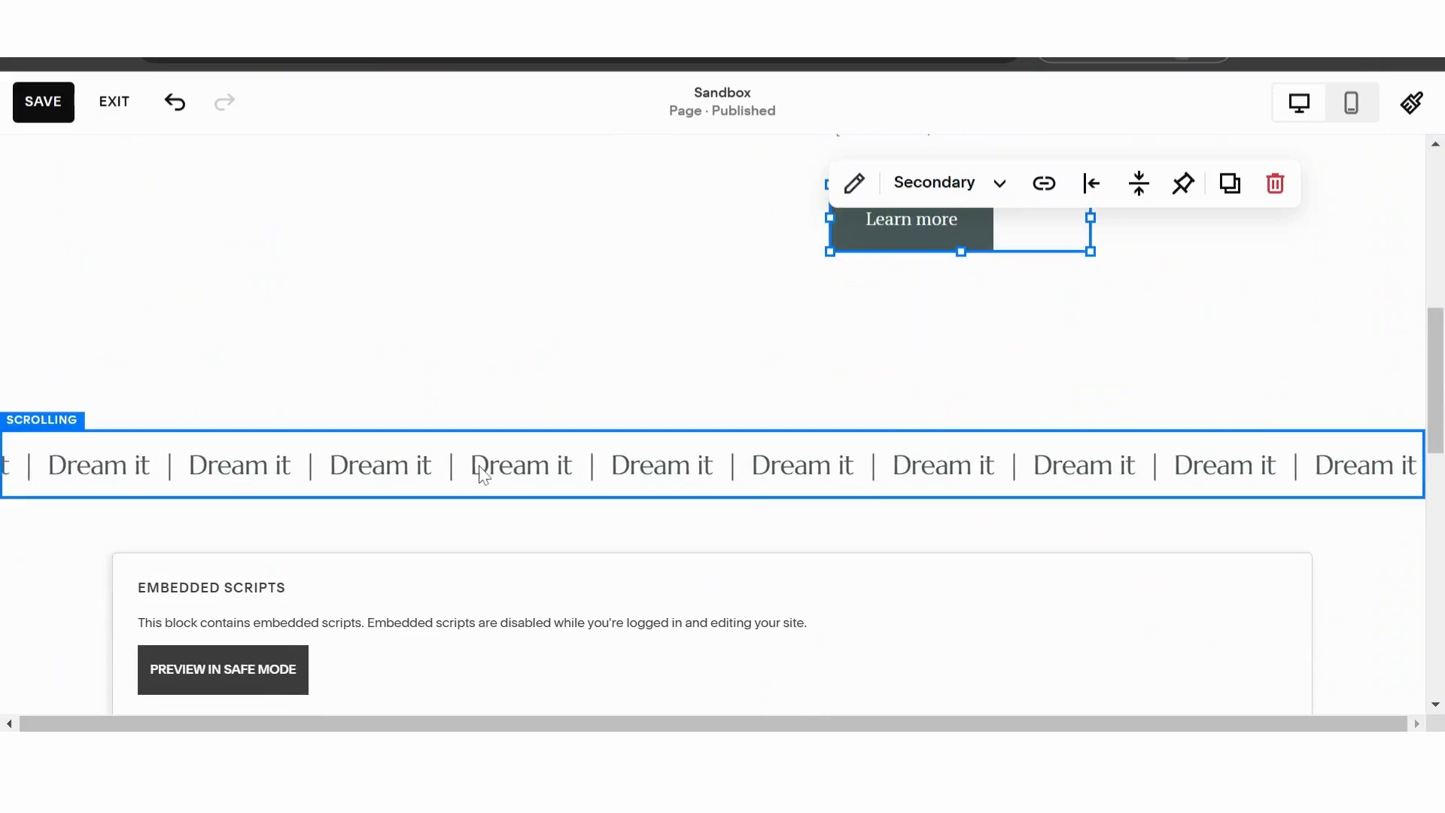
{"action": "left_click", "coordinate": [246, 325]}
{"action": "left_click", "coordinate": [103, 187]}
{"action": "scroll", "coordinate": [303, 406], "scroll_direction": "down", "scroll_amount": 3}
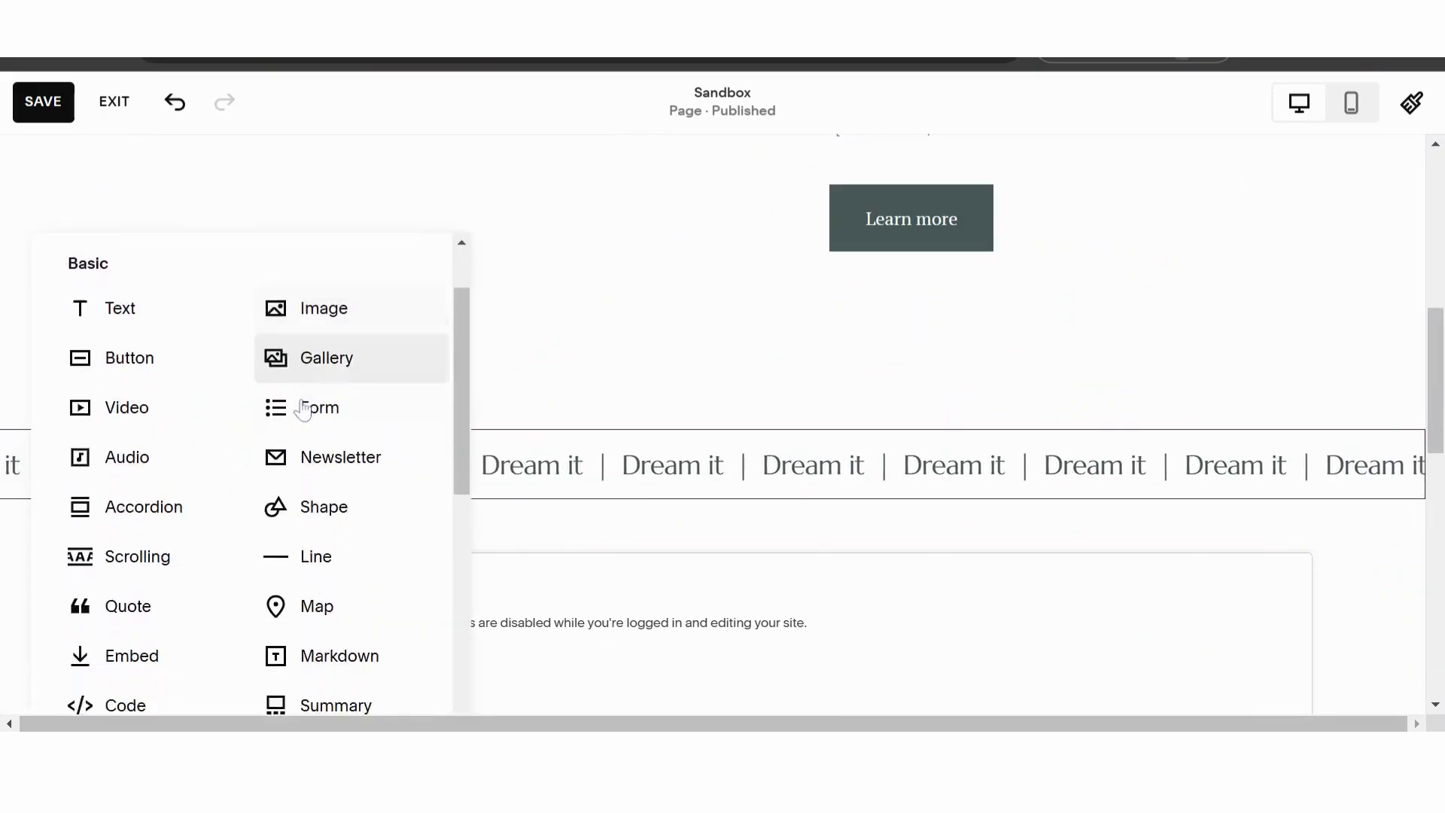
{"action": "left_click", "coordinate": [132, 417]}
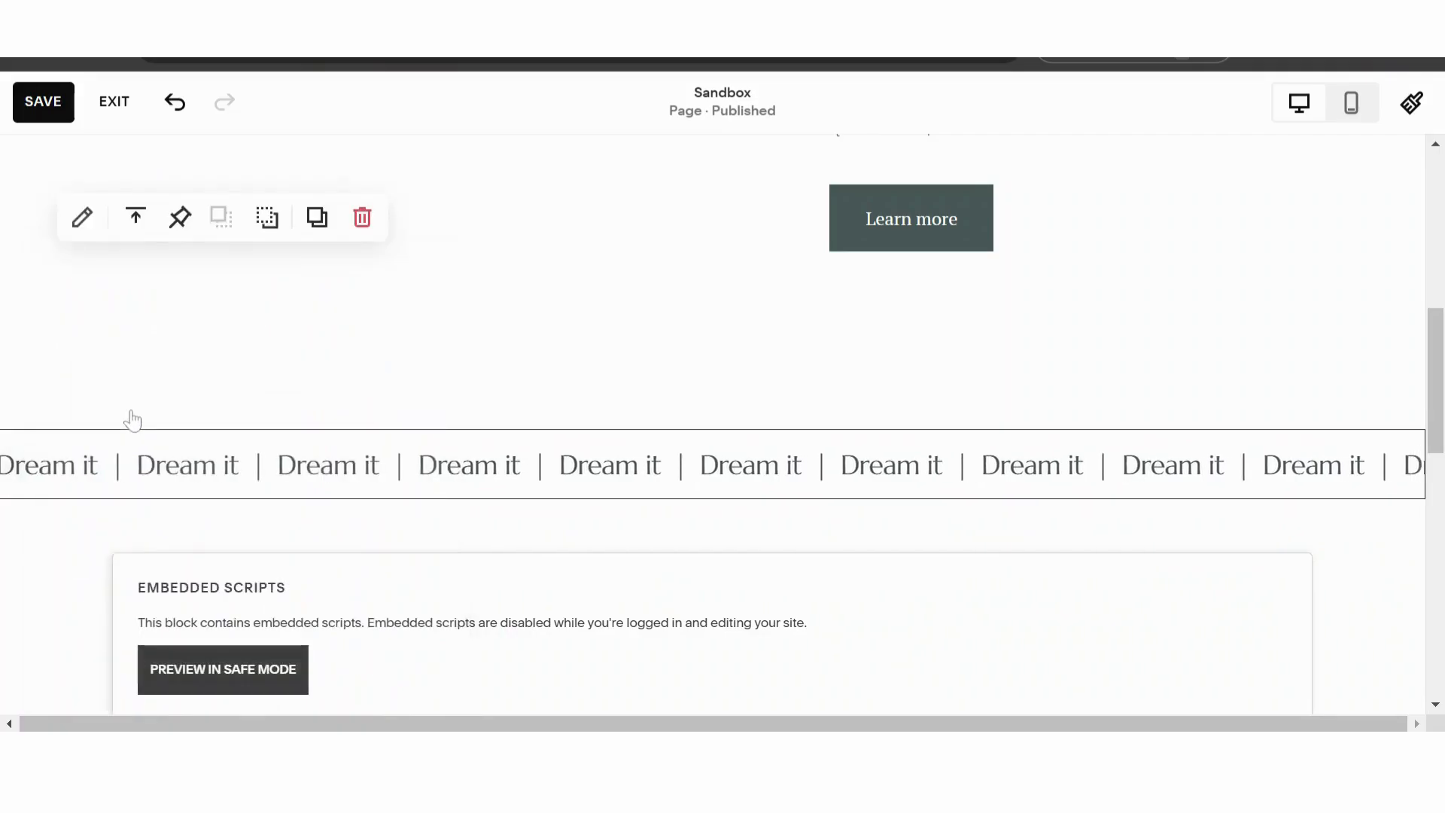
{"action": "left_click_drag", "start_coordinate": [267, 358], "coordinate": [666, 167]}
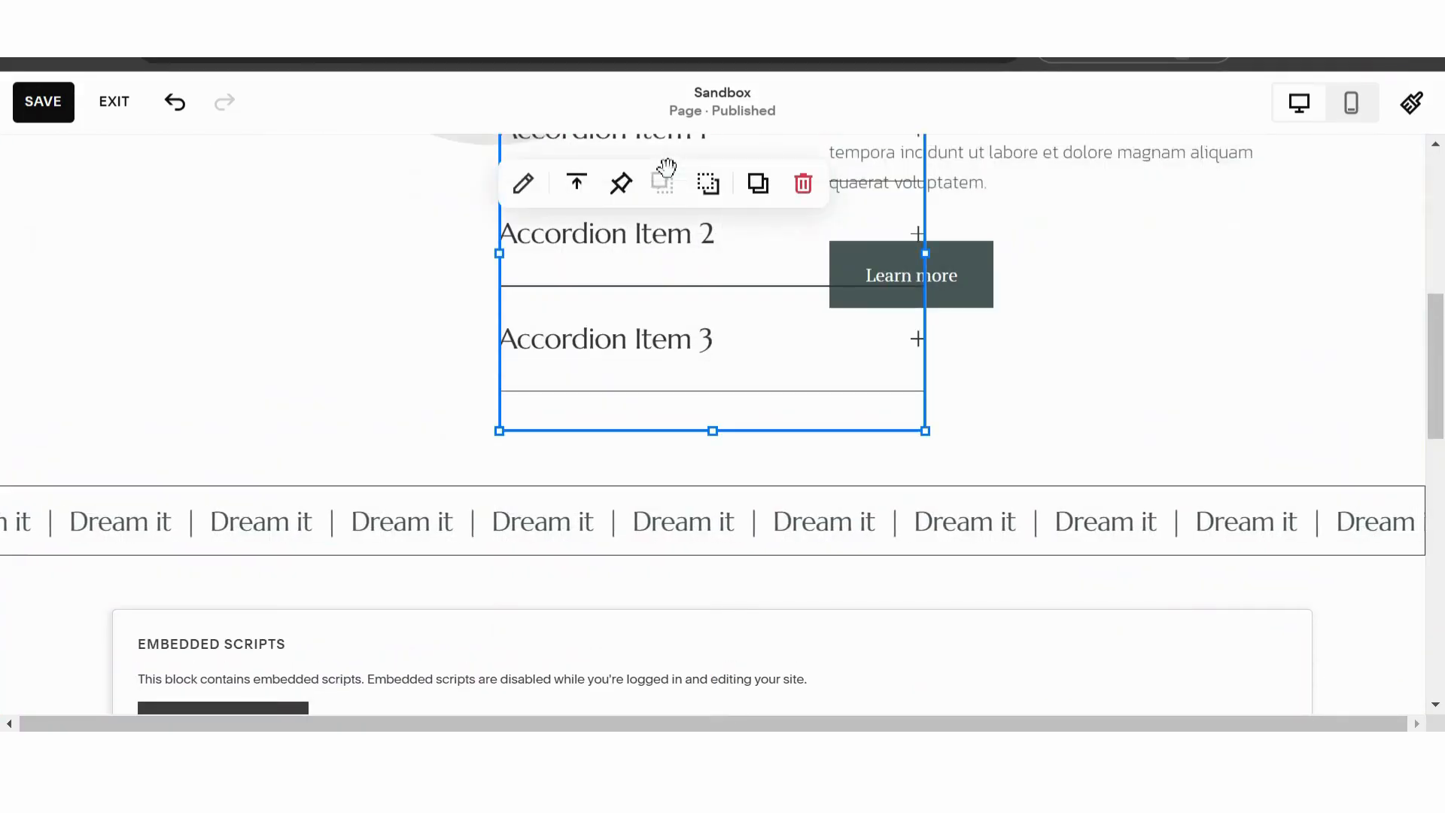
{"action": "left_click_drag", "start_coordinate": [674, 293], "coordinate": [888, 450]}
- Browse the list of available blocks without adding one and delete the accordion block from the section
{"action": "left_click", "coordinate": [368, 379]}
{"action": "left_click", "coordinate": [96, 181]}
{"action": "scroll", "coordinate": [226, 465], "scroll_direction": "down", "scroll_amount": 5}
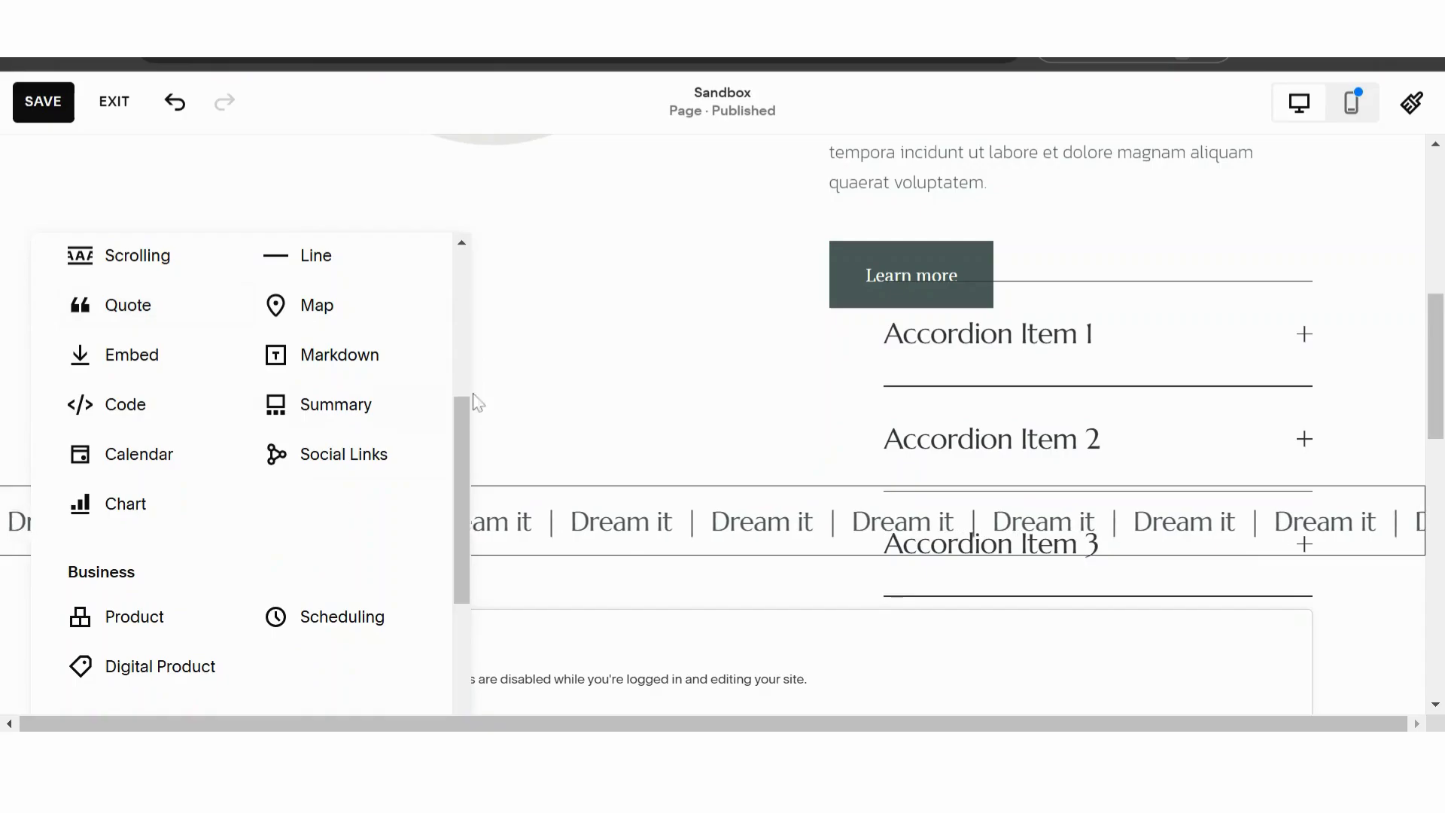
{"action": "left_click", "coordinate": [574, 386]}
{"action": "left_click", "coordinate": [1090, 374]}
{"action": "key", "text": "Delete"}
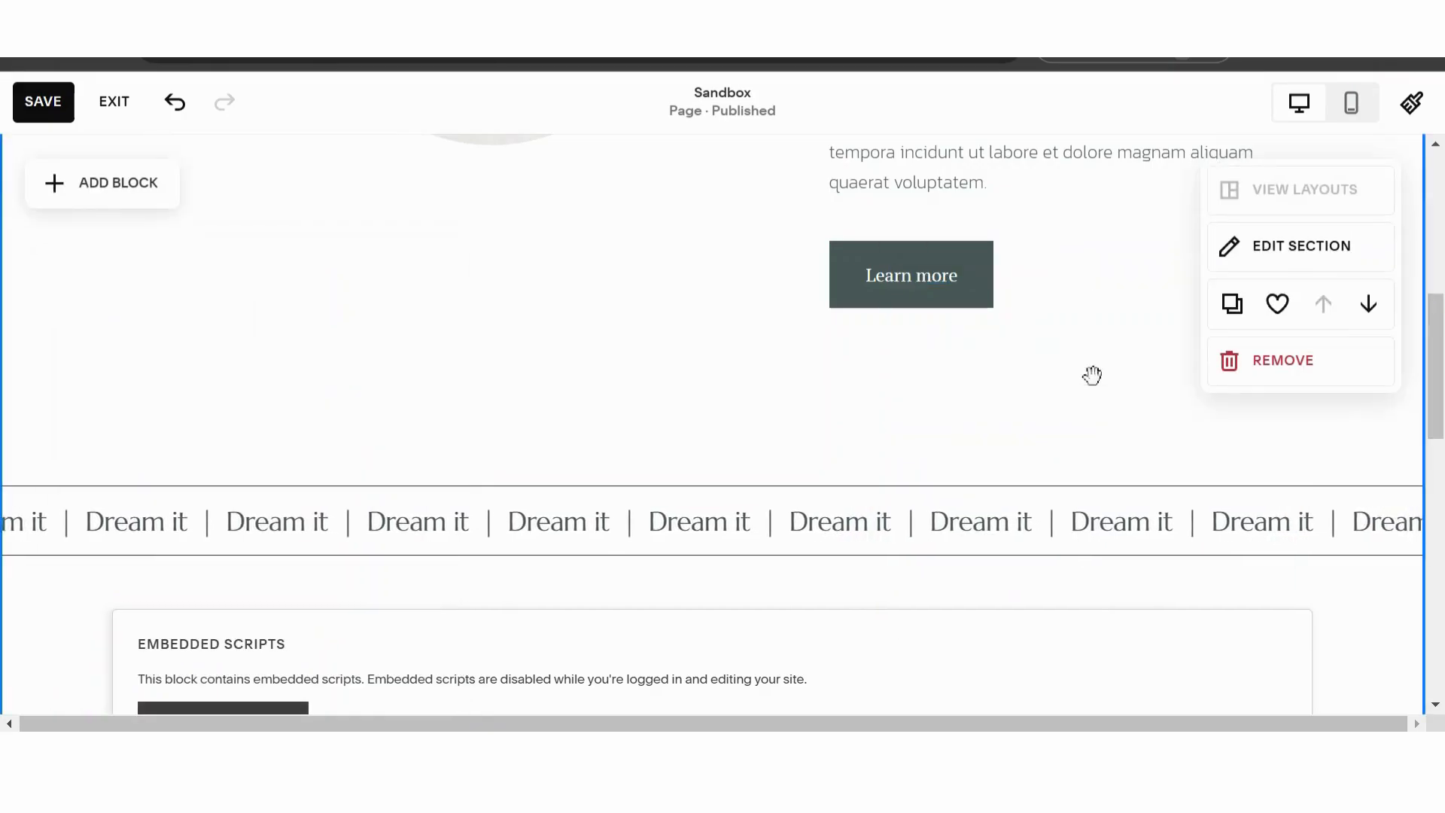